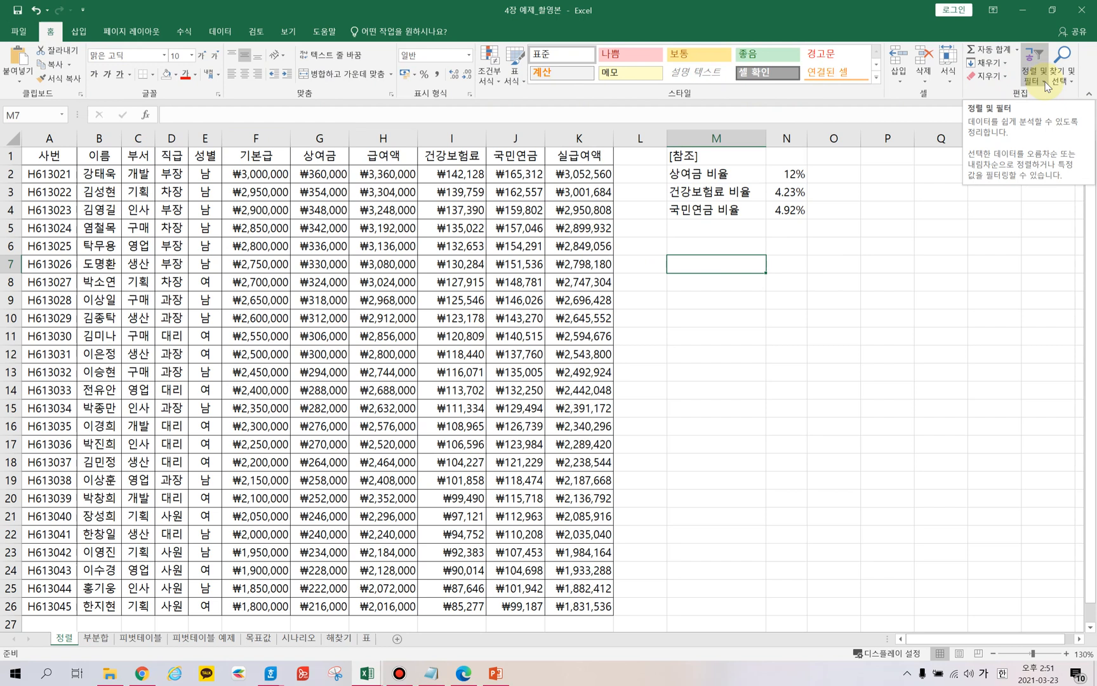
Try to sort ascending while an empty cell outside the table is selected, and dismiss the error.
click(97, 211)
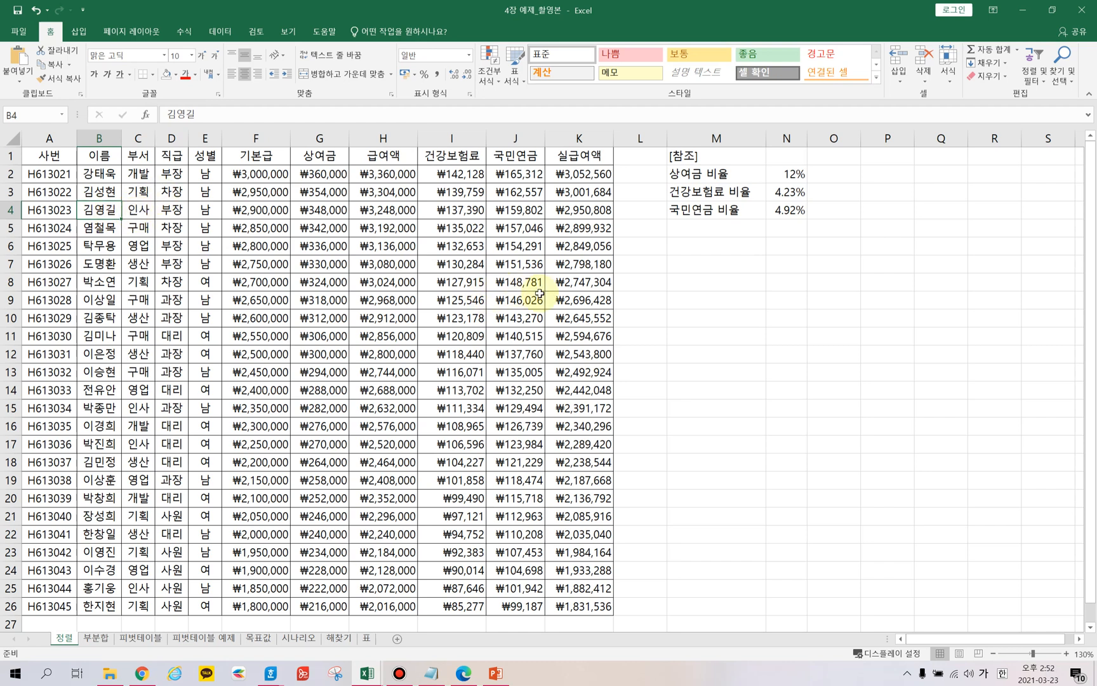
click(279, 227)
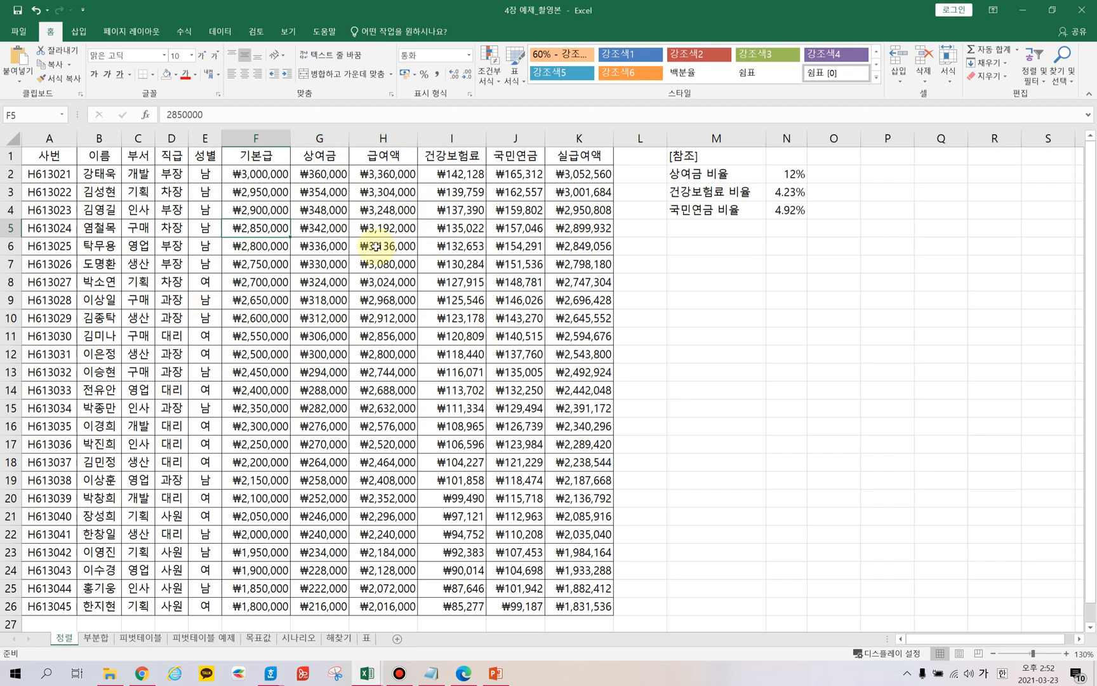
click(702, 241)
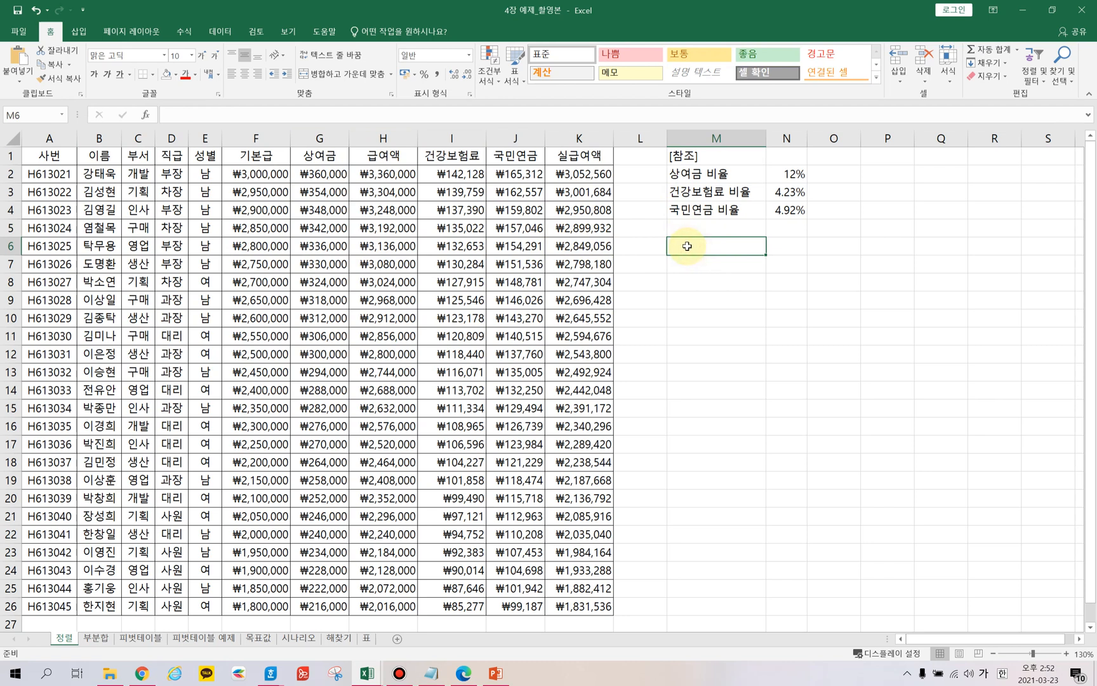
click(1044, 76)
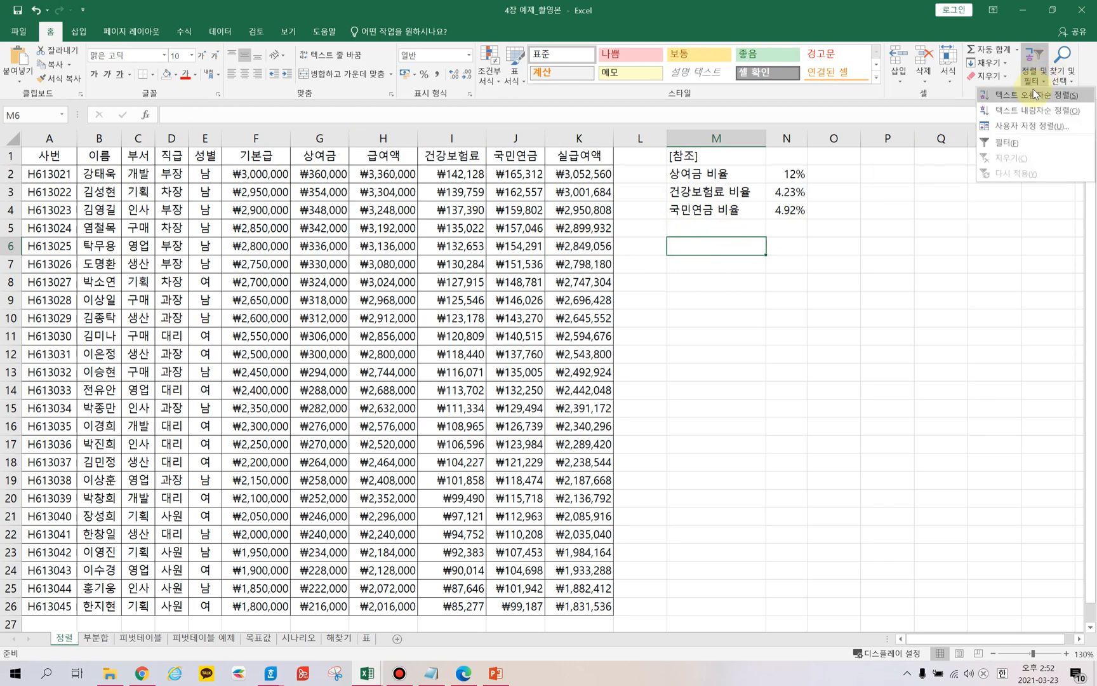
click(1029, 94)
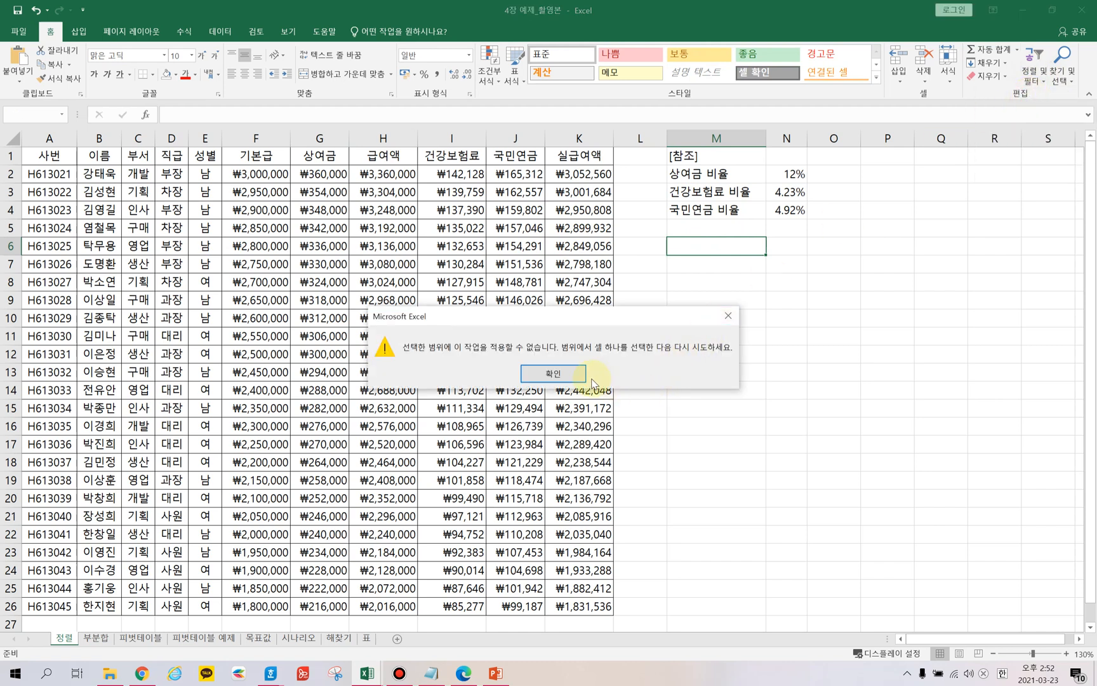
click(553, 374)
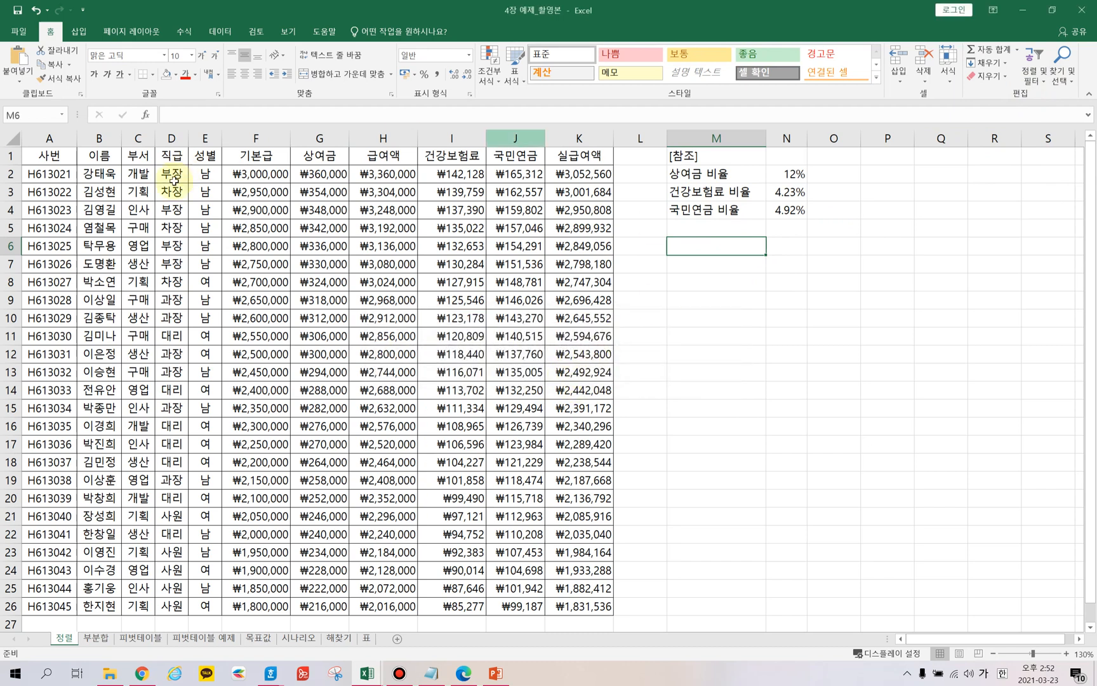
Sort the table by the 이름 (name) column in ascending order.
click(269, 229)
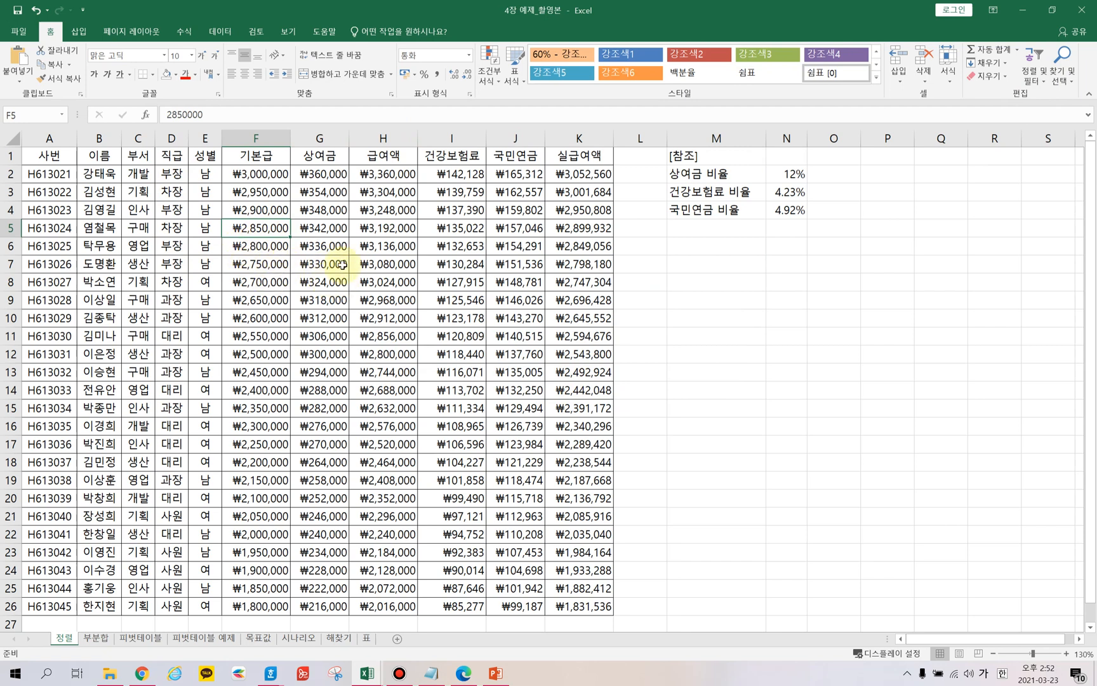
click(103, 175)
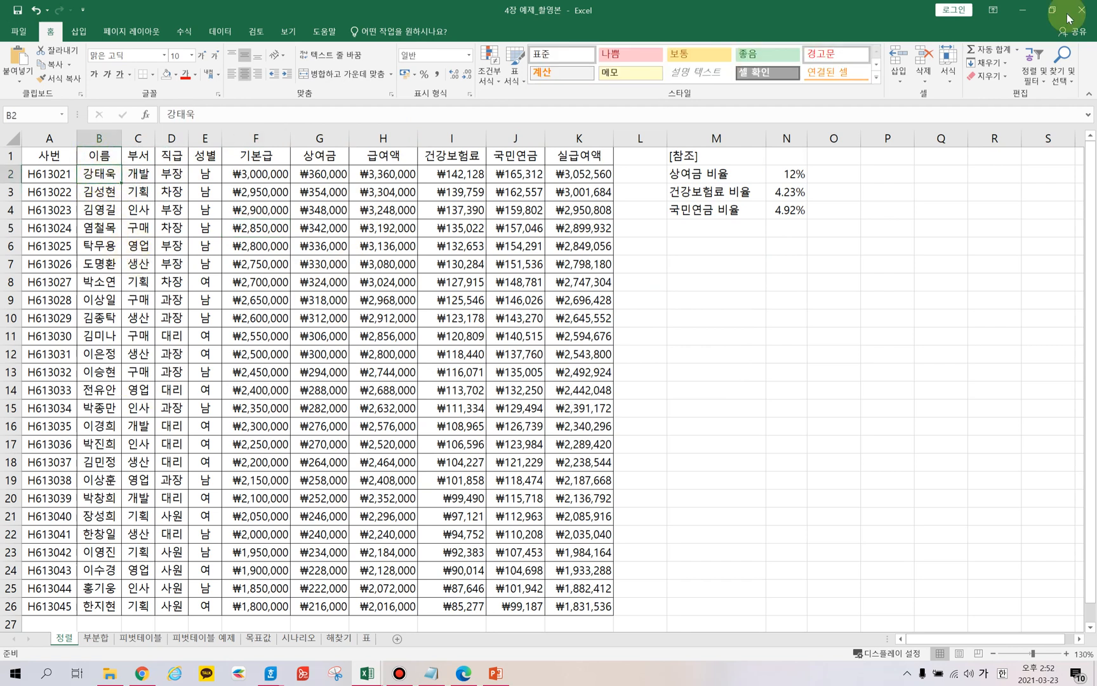
click(1045, 77)
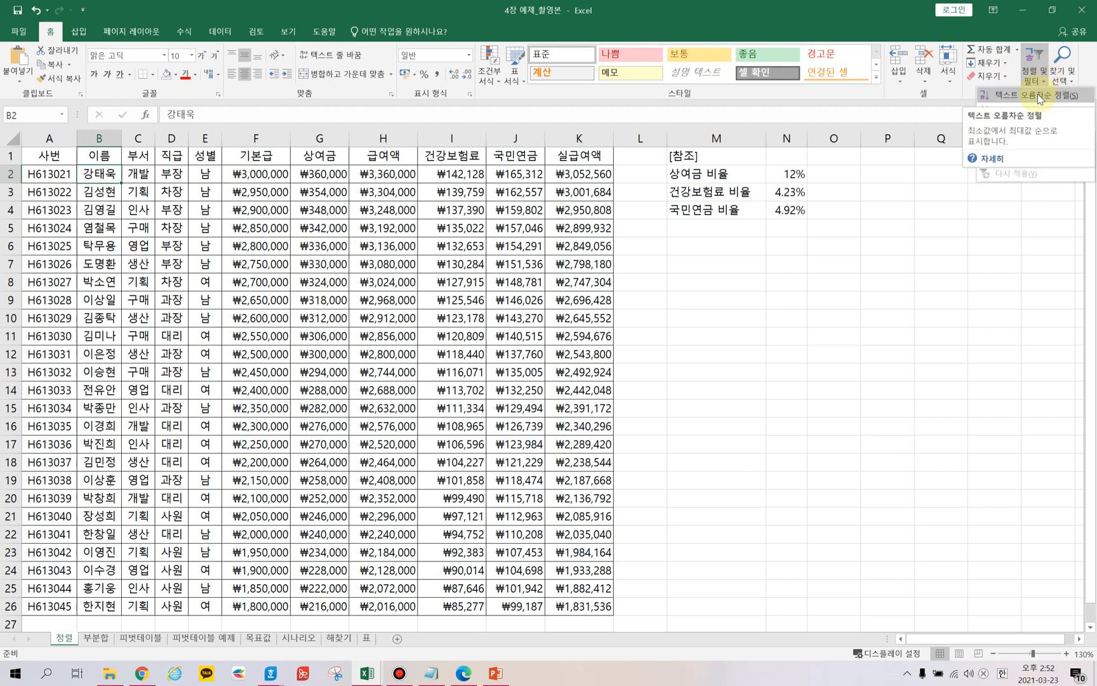
click(101, 199)
click(101, 198)
click(98, 157)
click(97, 175)
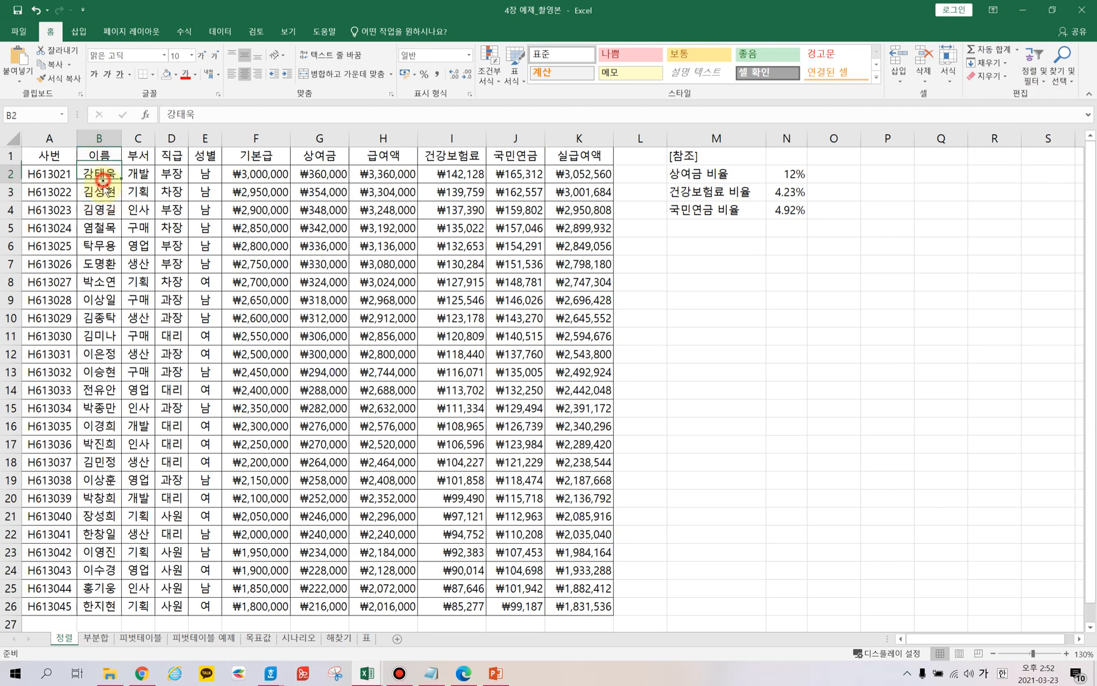
click(99, 156)
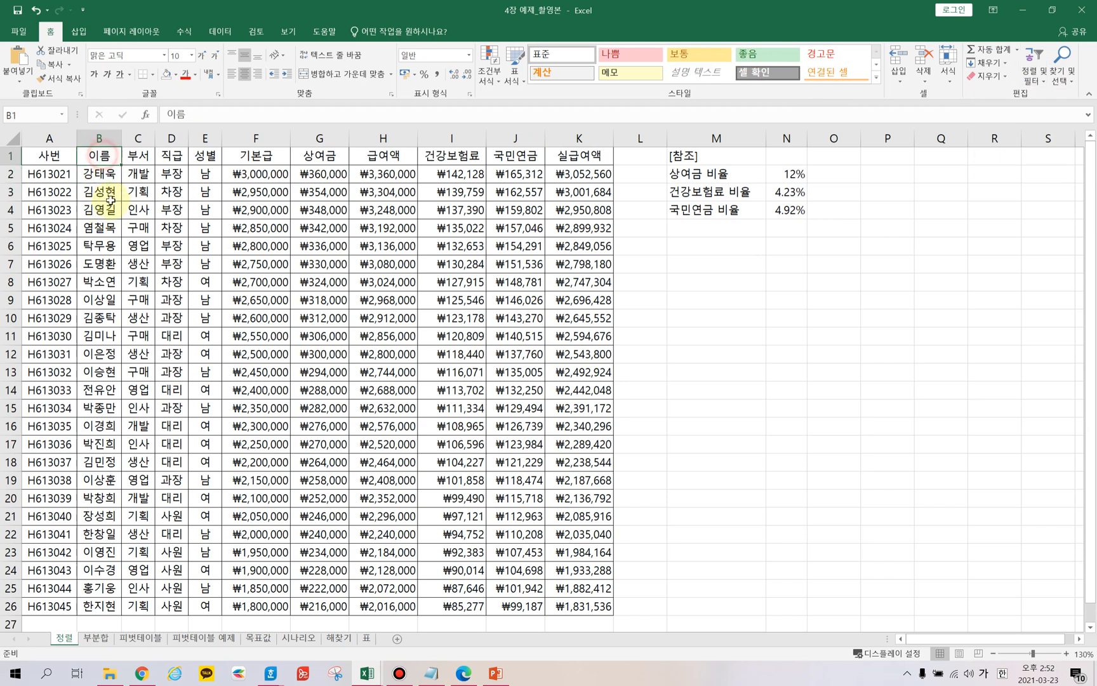
click(1041, 75)
click(1045, 96)
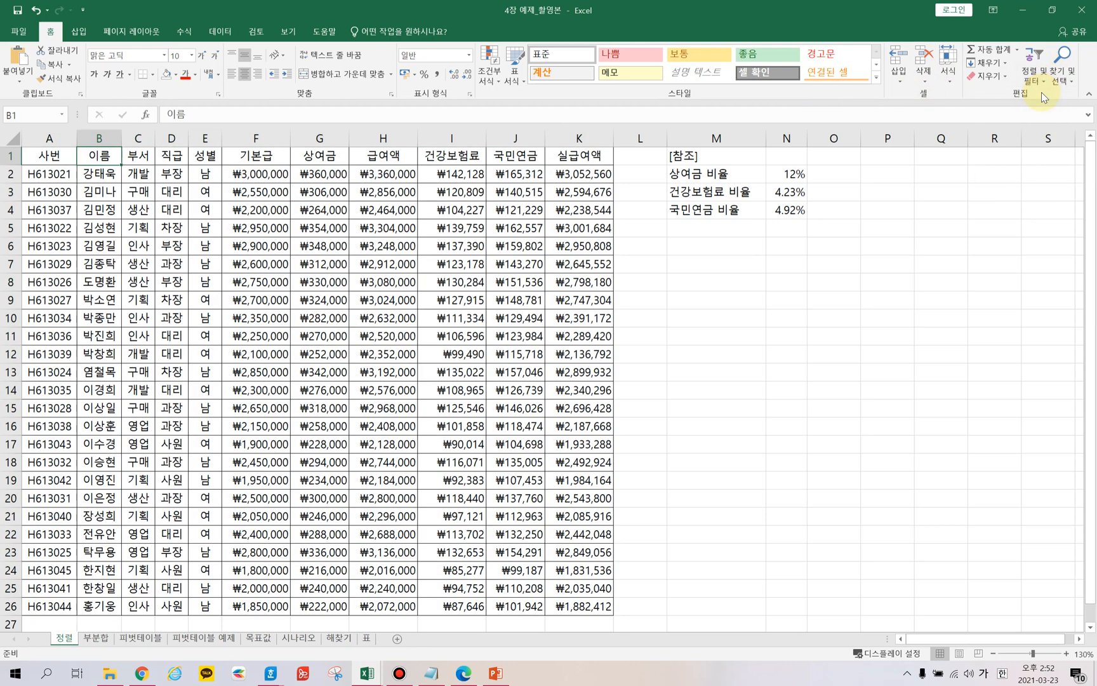
Sort the table by the 부서 (department) column in descending order.
drag(98, 173, 111, 597)
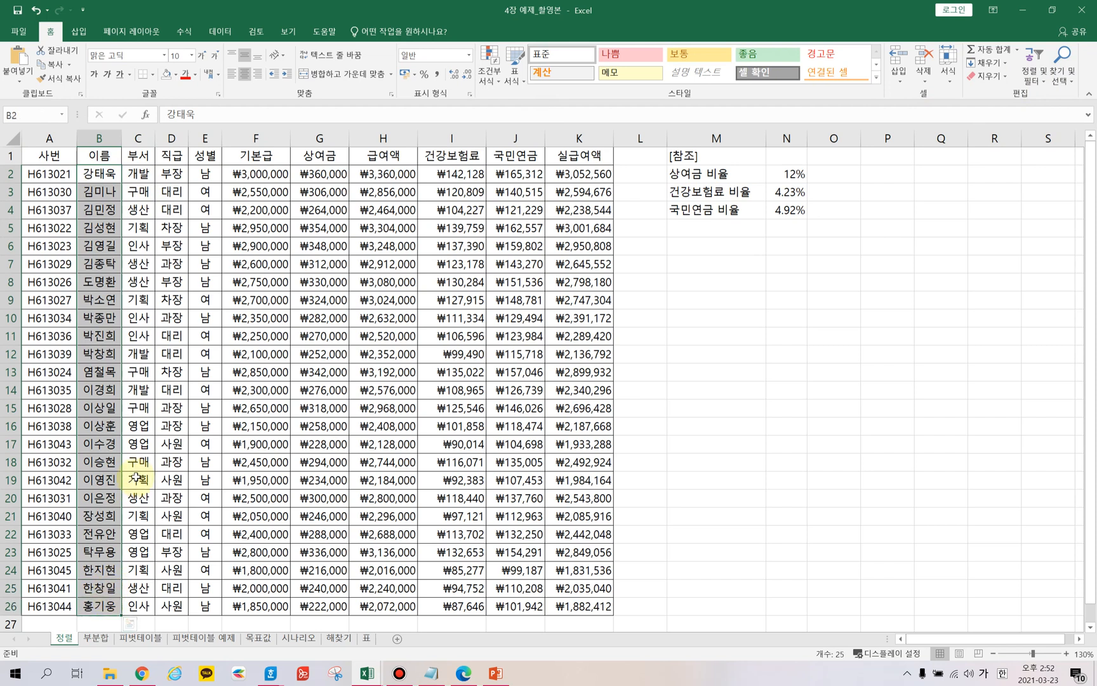
click(147, 216)
click(1036, 61)
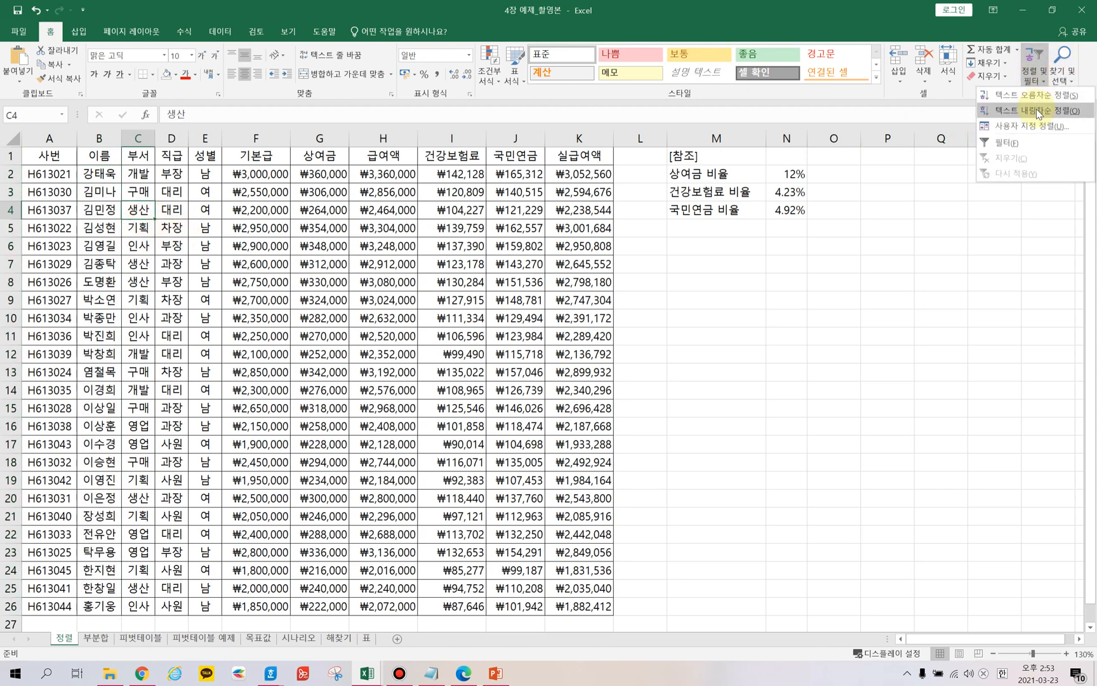
click(1036, 110)
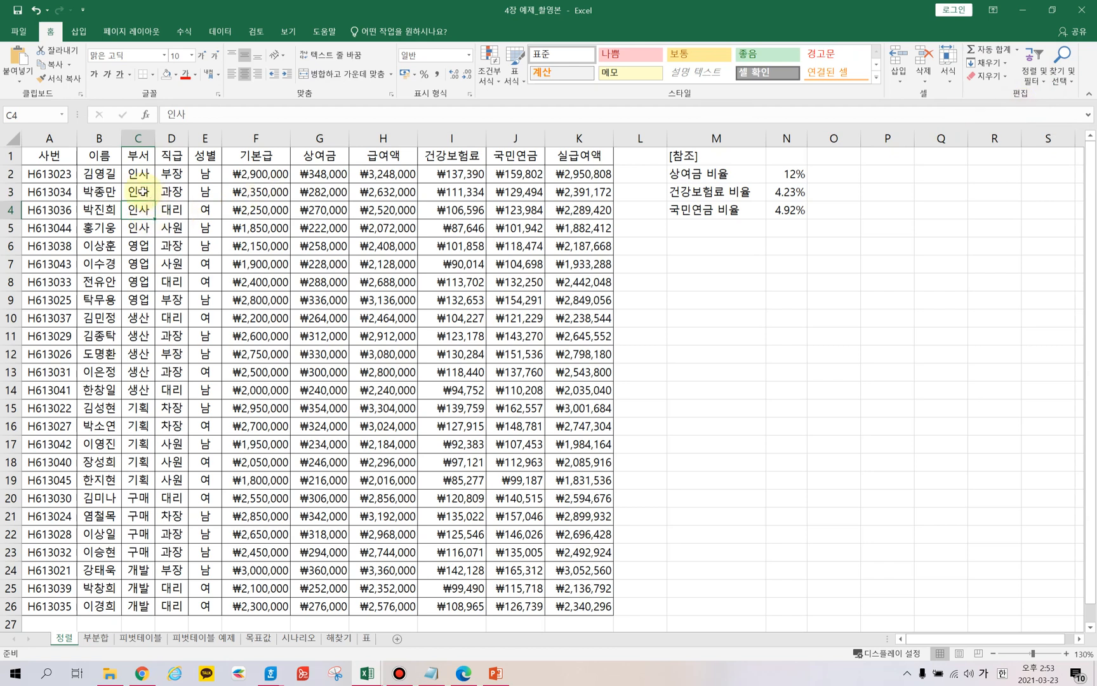
Sort the table by the 실급여액 (net pay) column in smallest-to-largest order.
drag(134, 173, 141, 509)
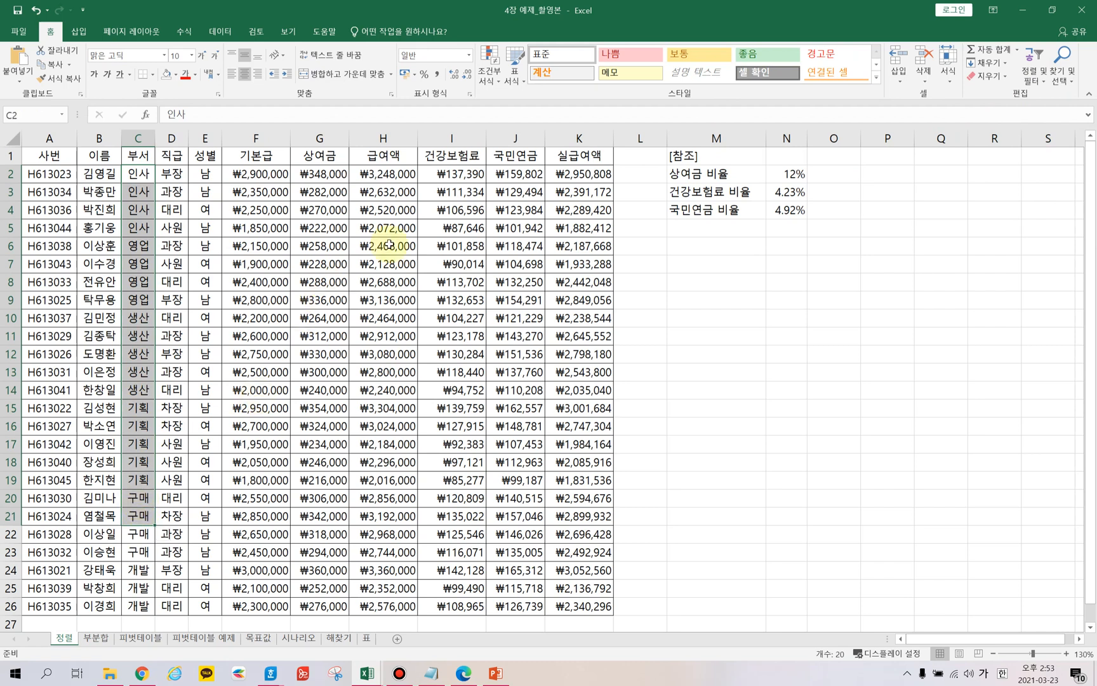
click(593, 177)
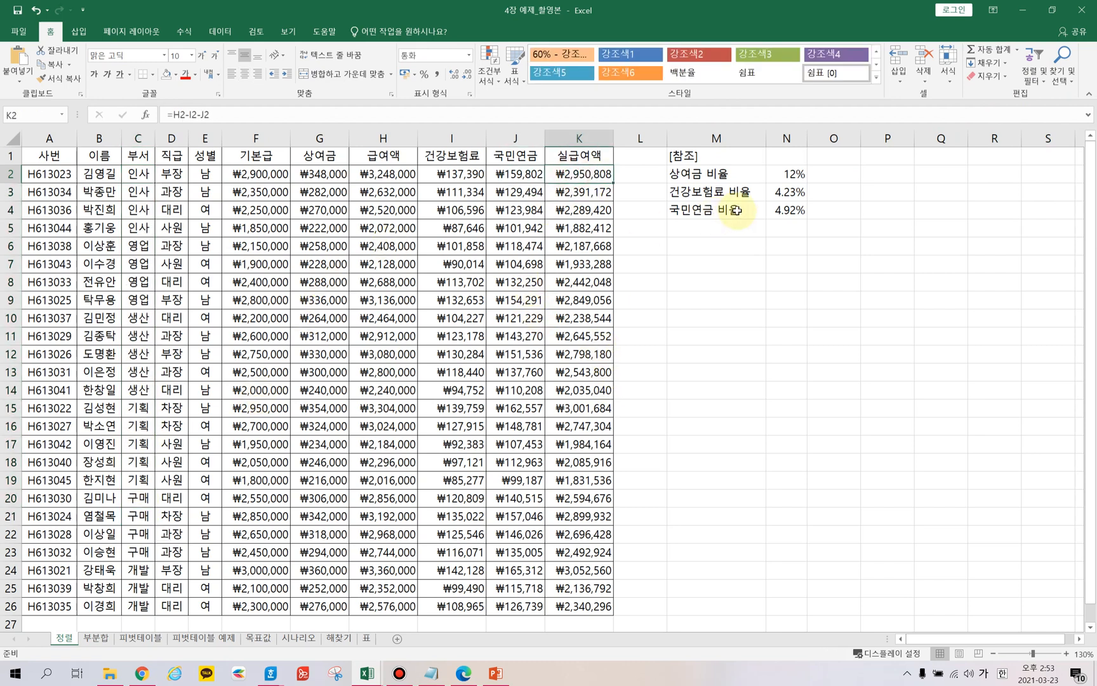
click(1029, 77)
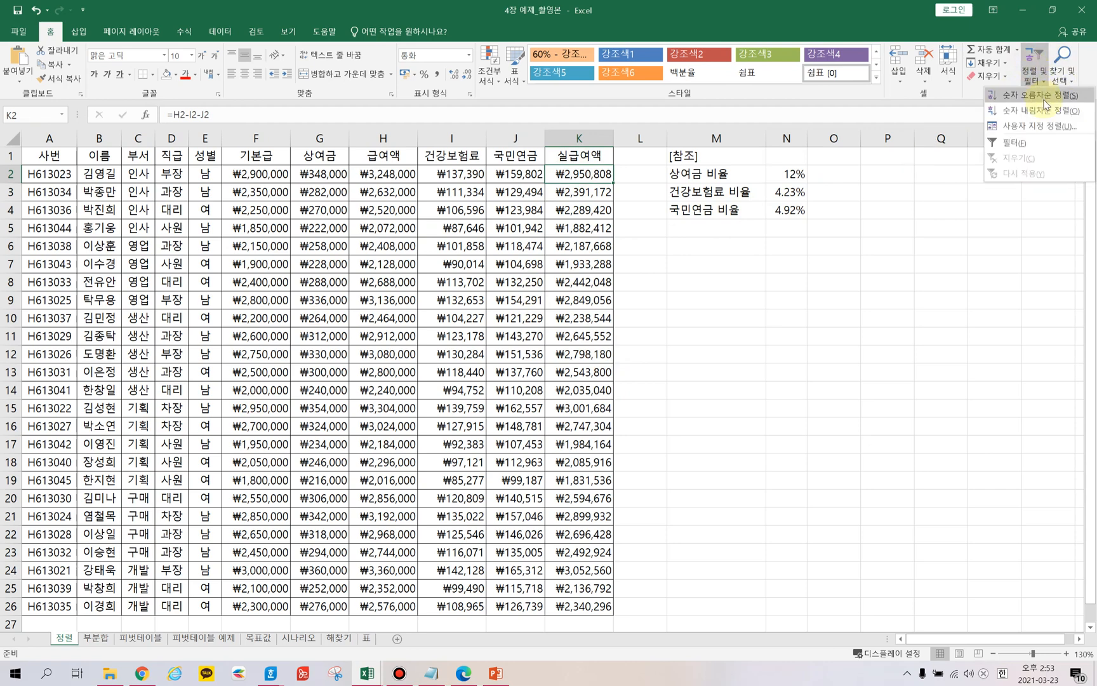
click(1038, 96)
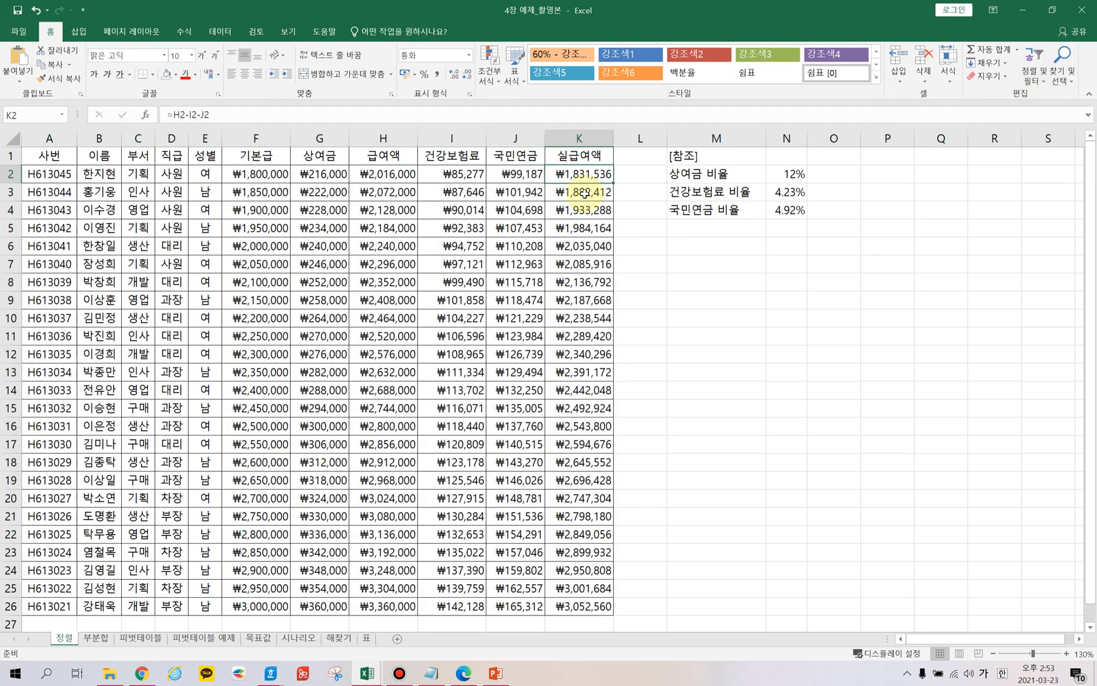
Select the first and last few 실급여액 values to compare the lowest and highest net pay.
drag(578, 174, 579, 230)
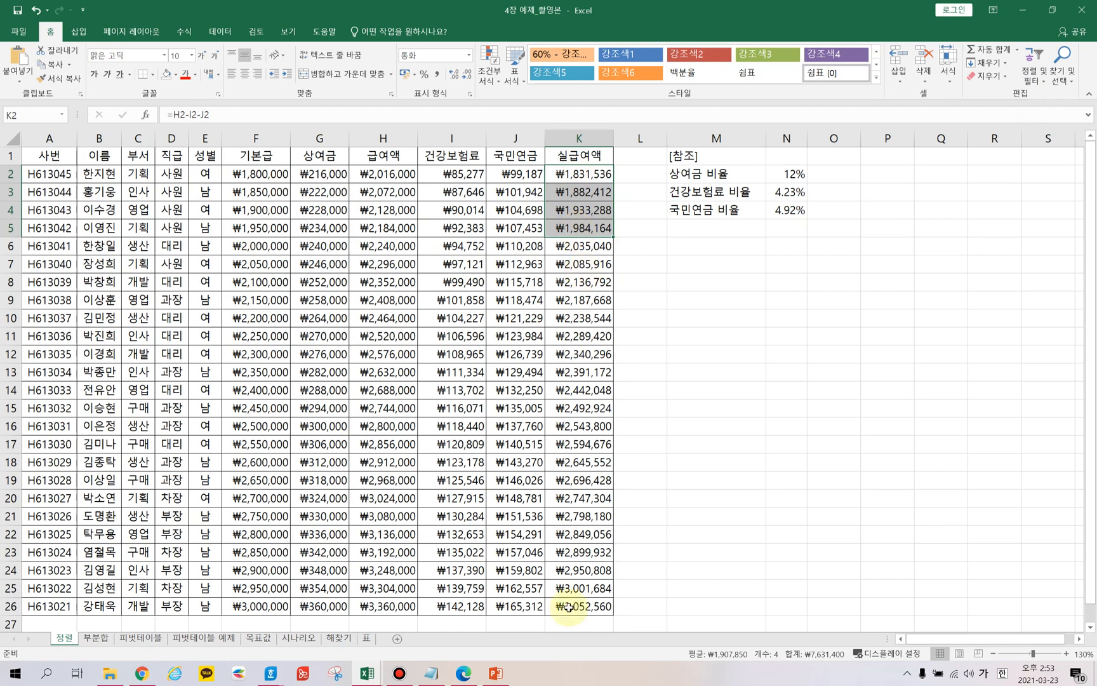
drag(579, 552, 583, 606)
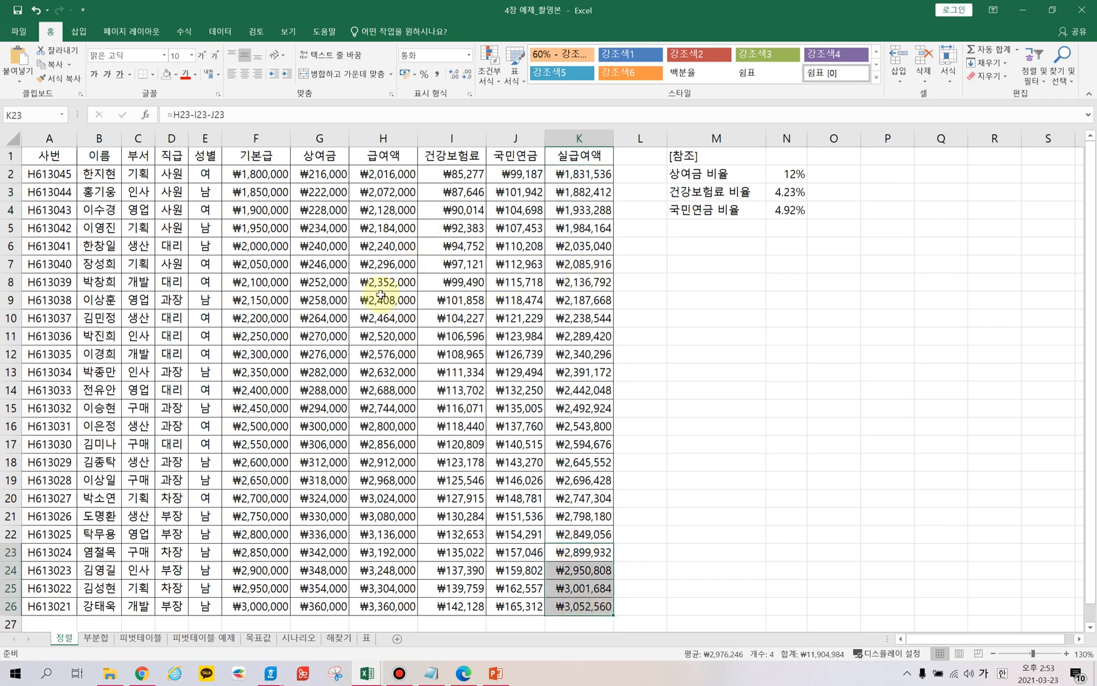
click(386, 268)
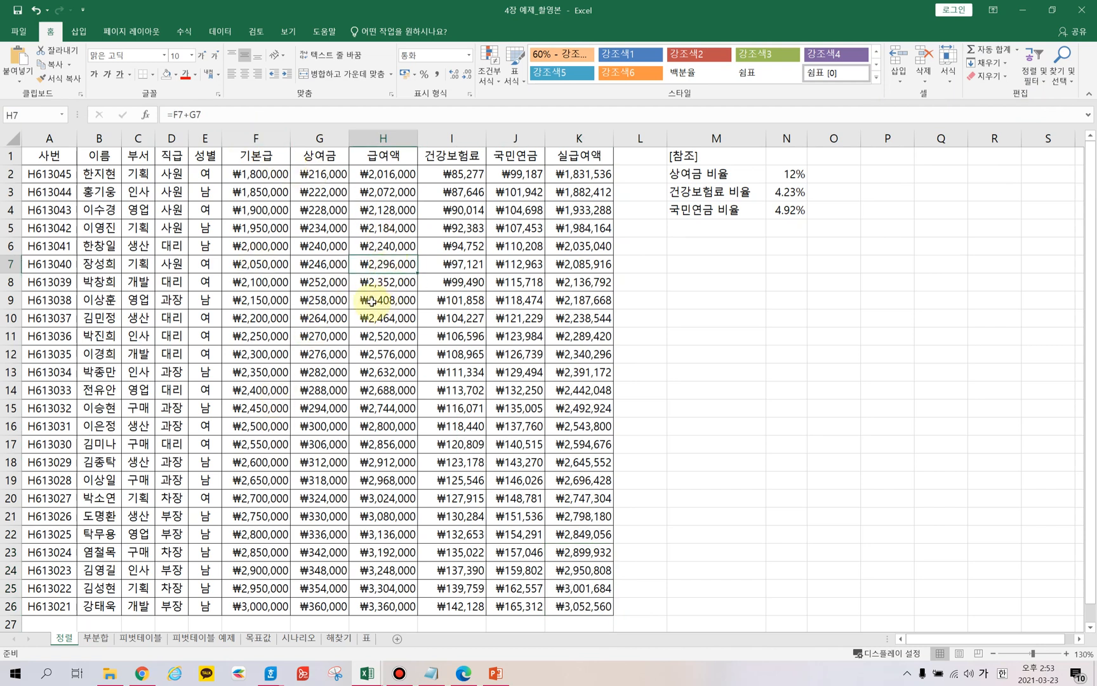
Open the custom Sort dialog for the table.
click(106, 178)
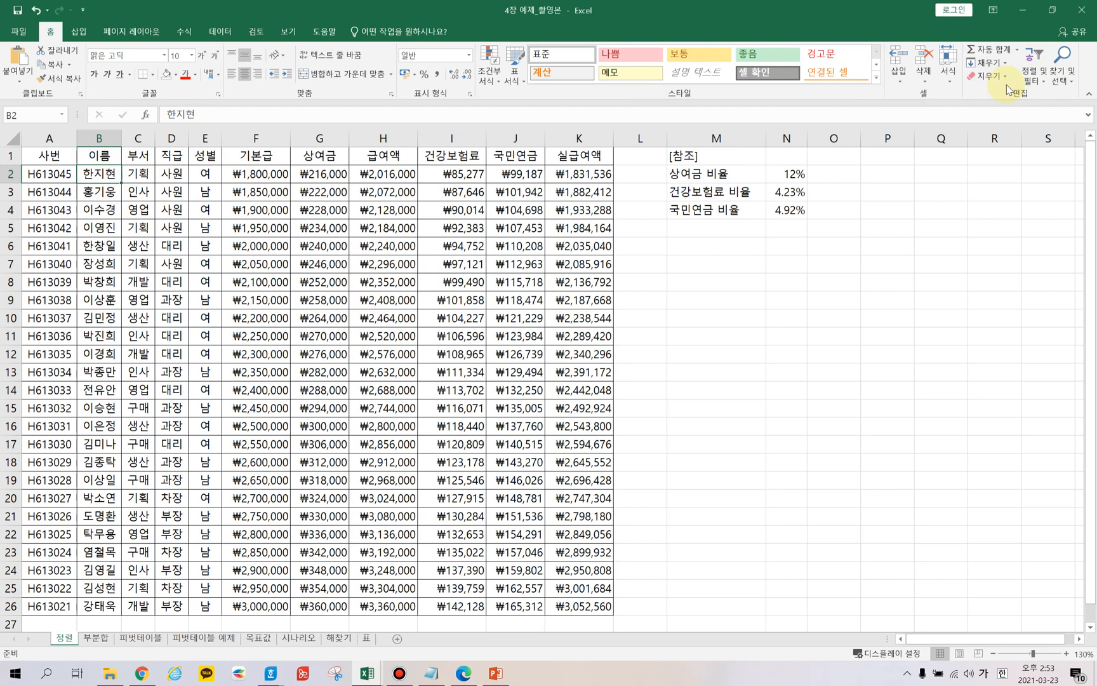
click(1038, 75)
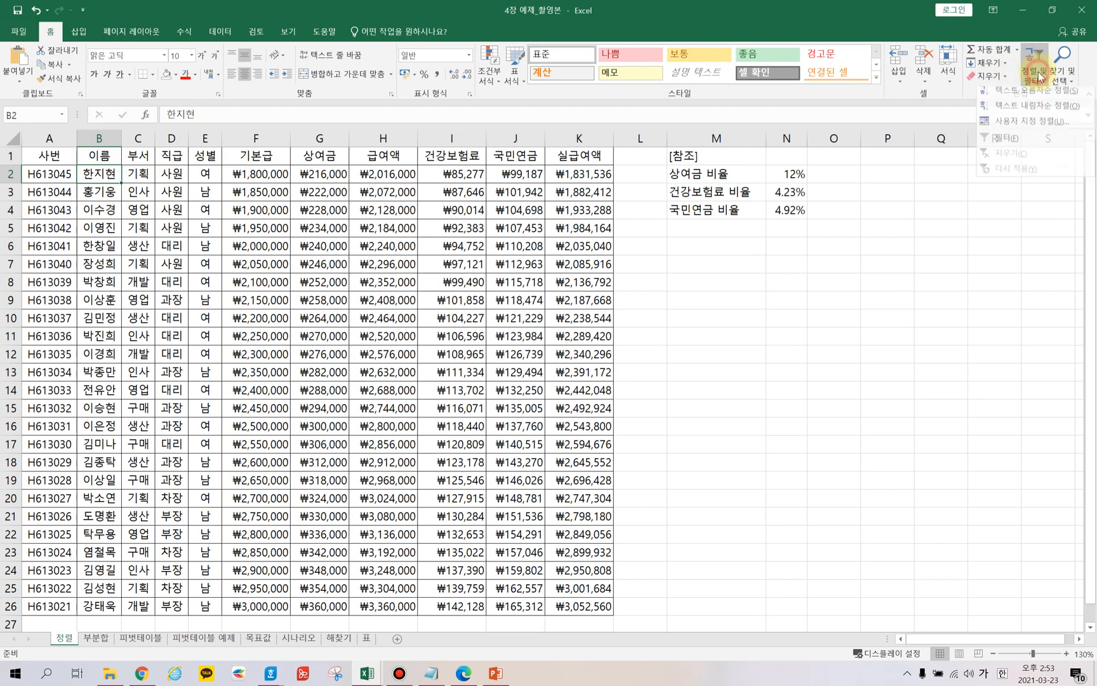
click(1032, 126)
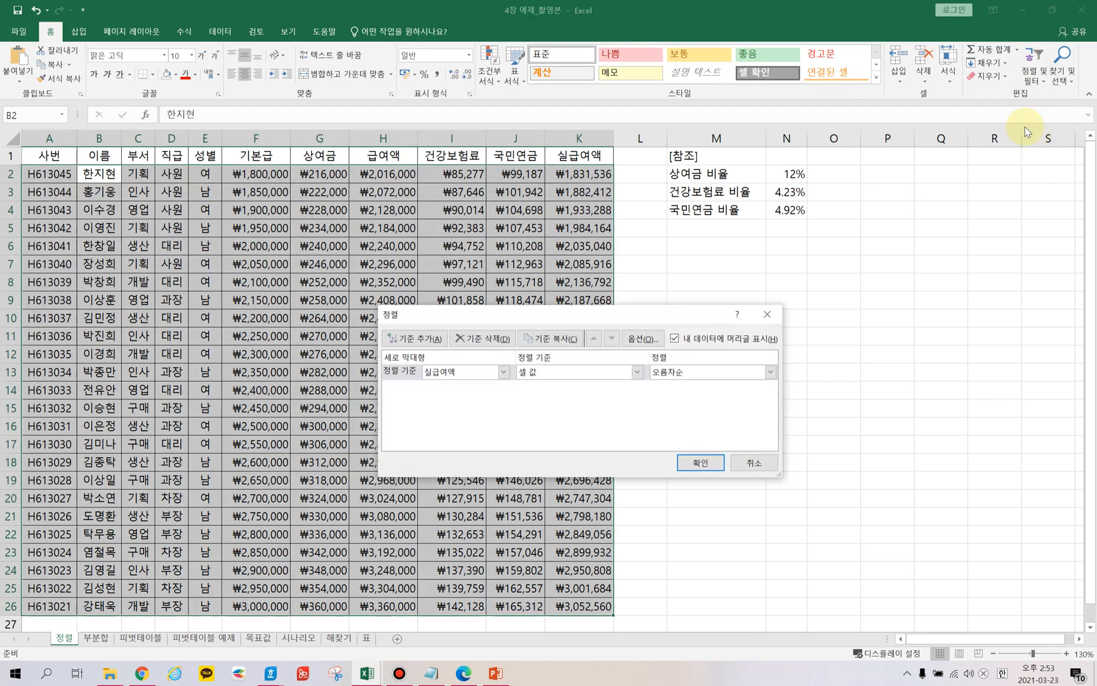
drag(553, 317, 370, 227)
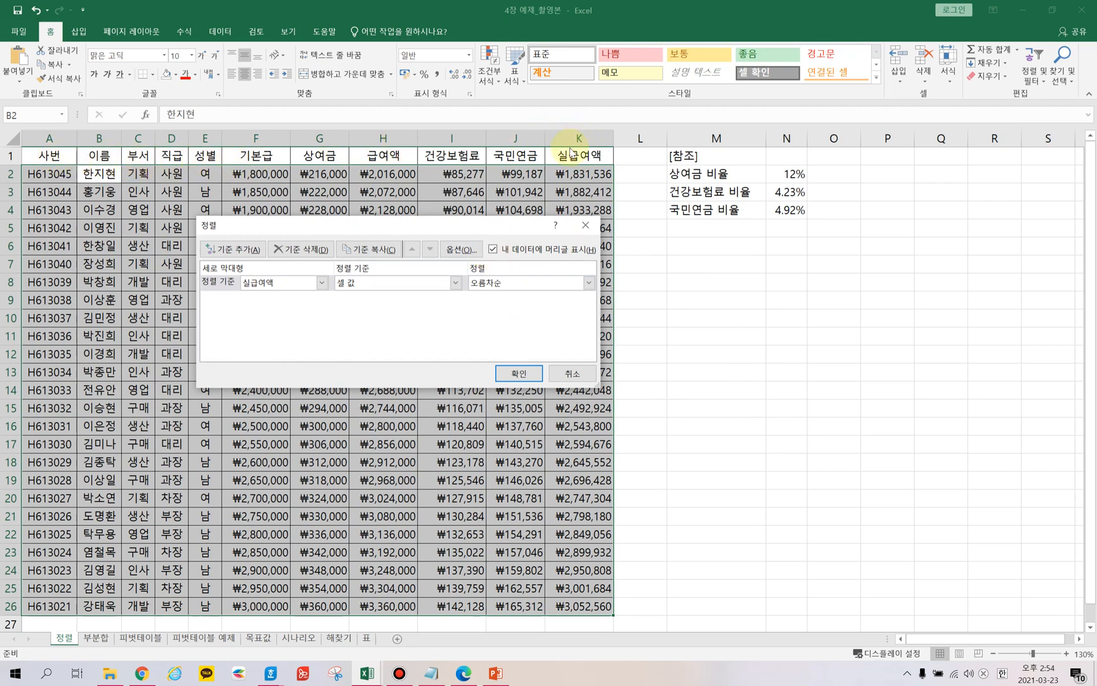
Set the first sort level to column 부서 sorted on cell values, keeping headers enabled.
click(501, 250)
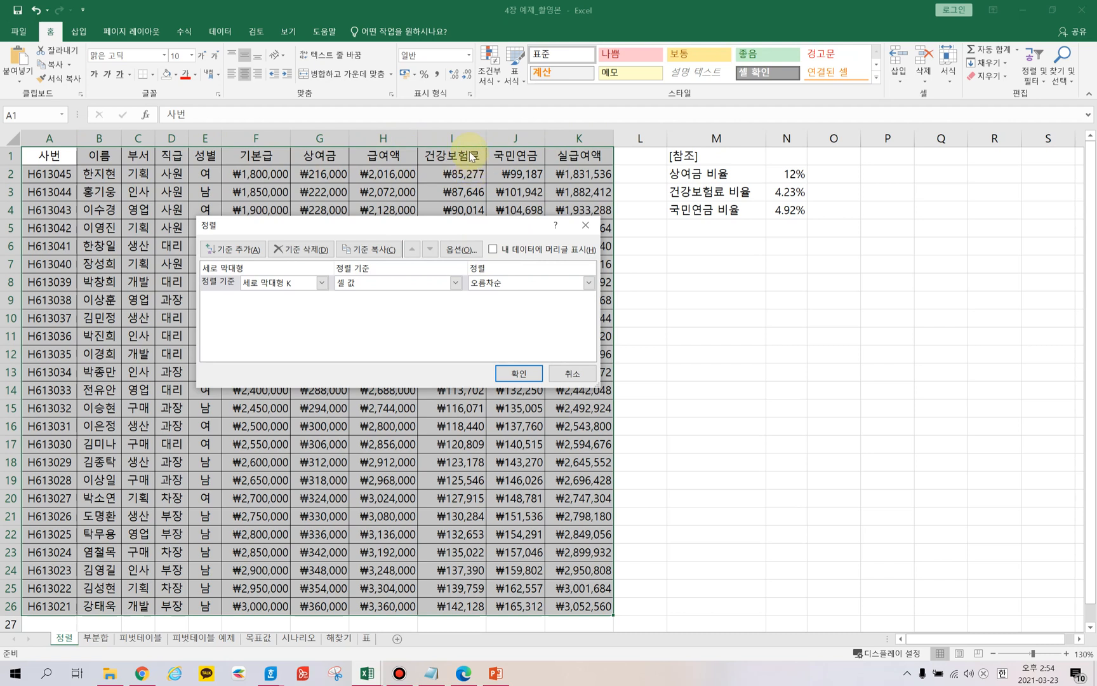
click(493, 250)
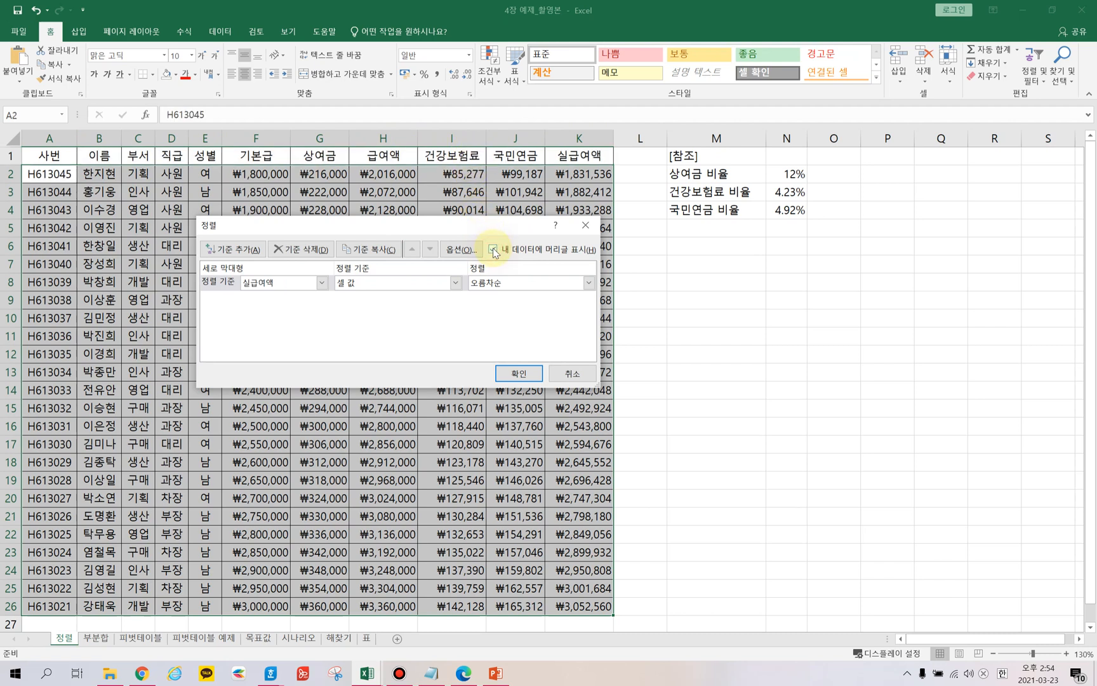
click(322, 283)
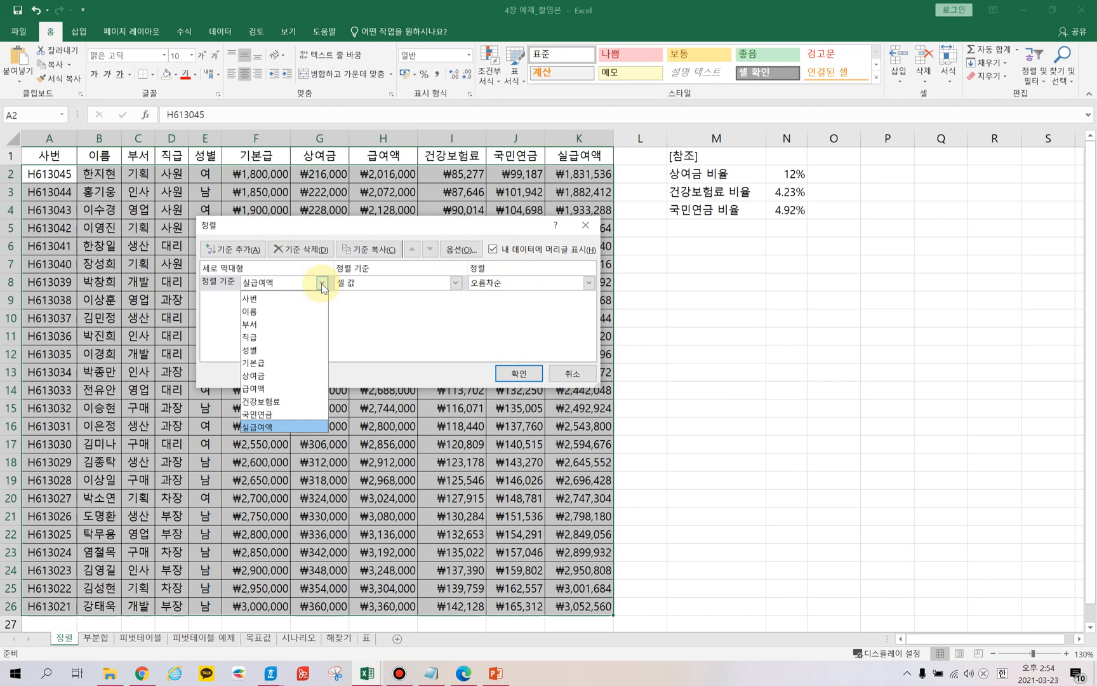
click(265, 322)
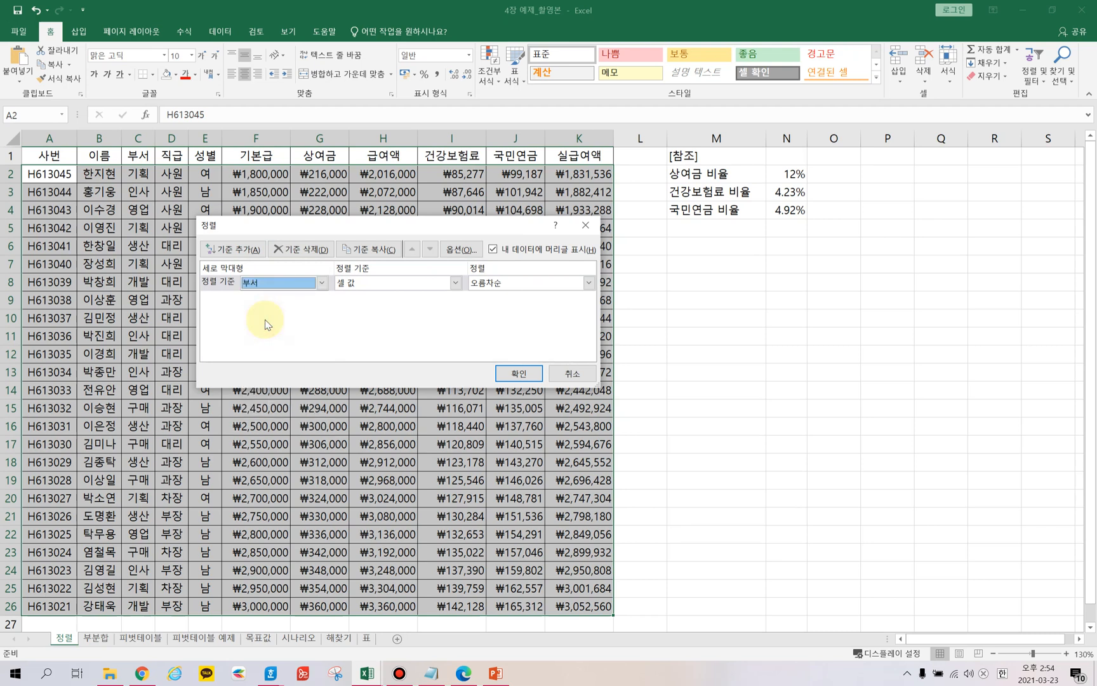
click(455, 283)
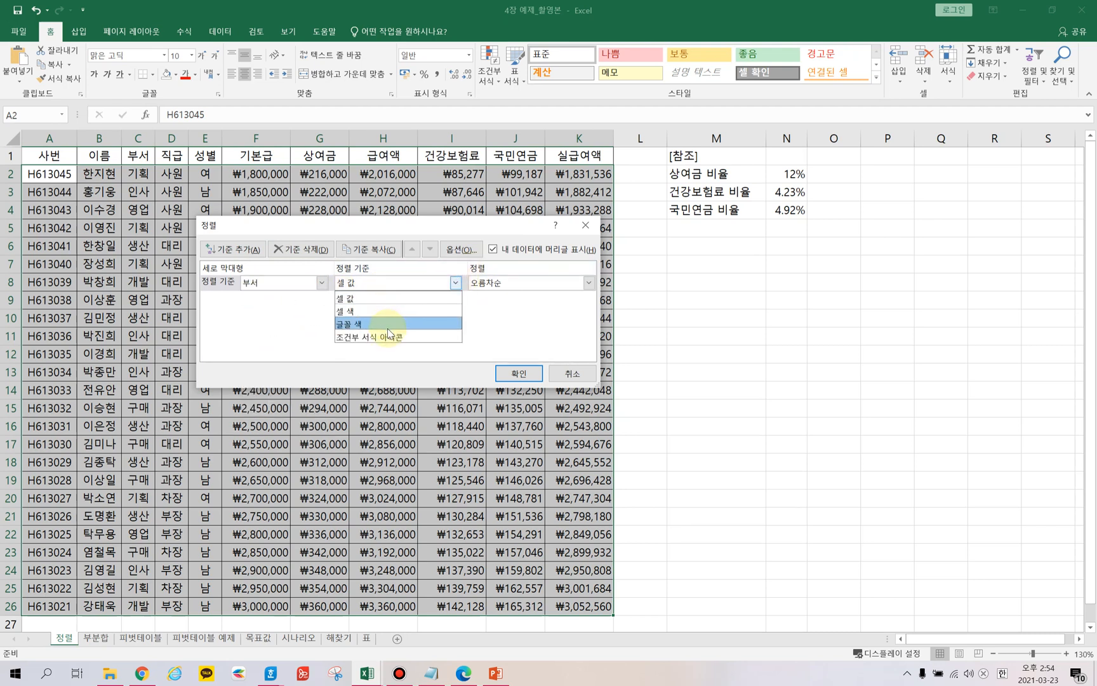
click(344, 299)
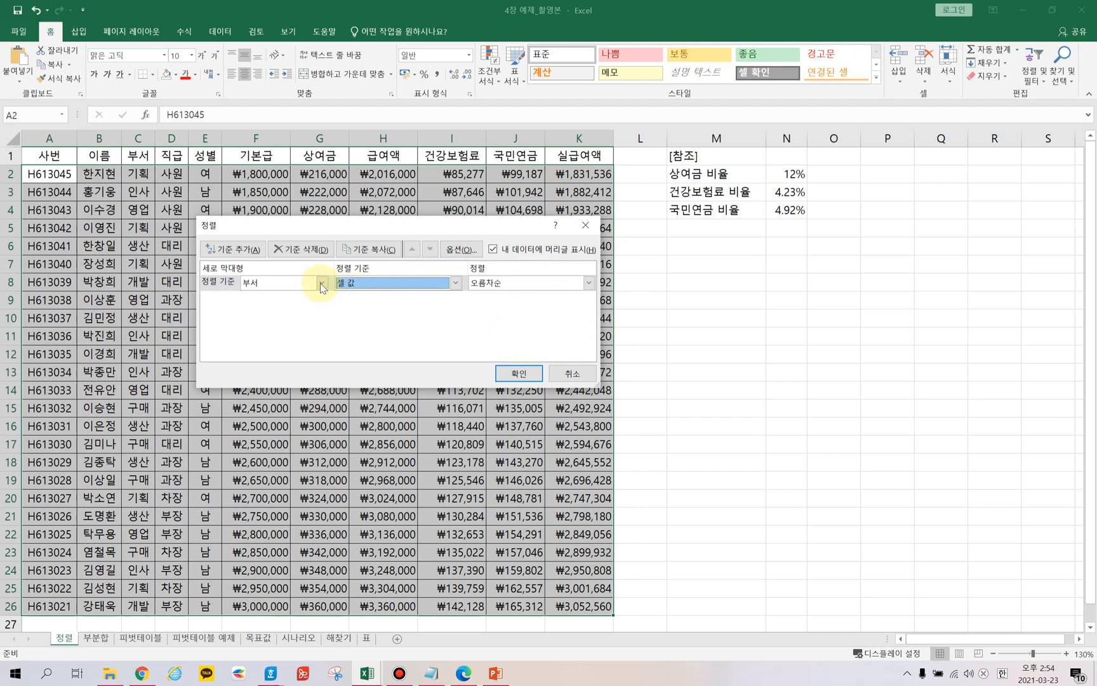
Add a second sort level on the 기본급 column in descending (내림차순) order.
click(253, 252)
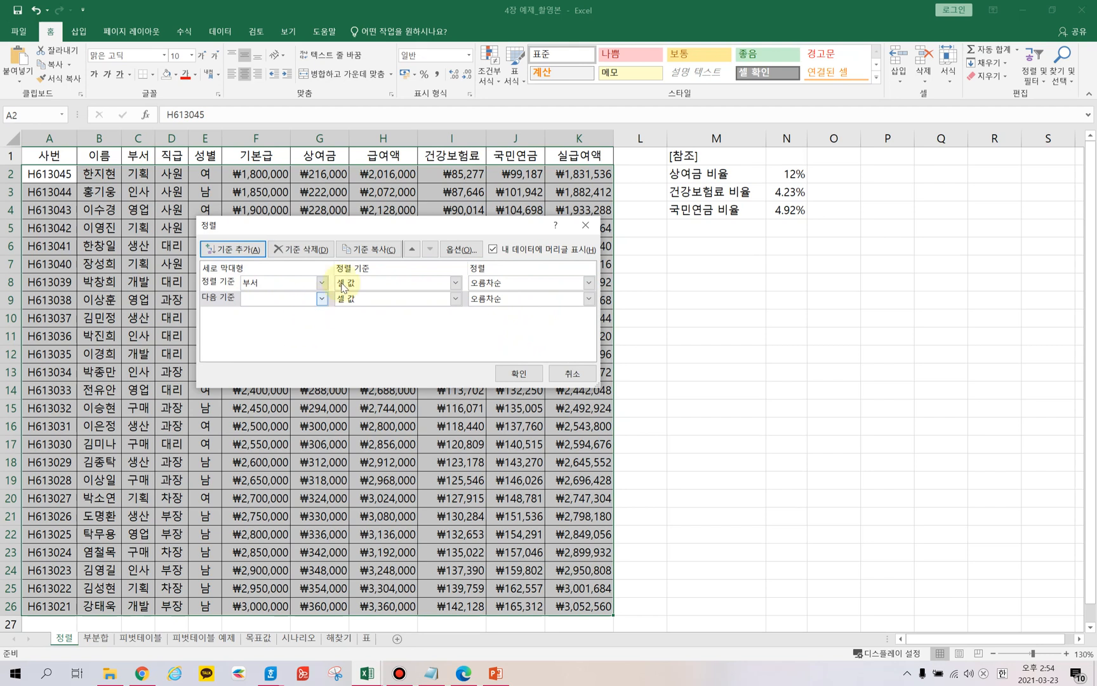
drag(426, 233, 443, 249)
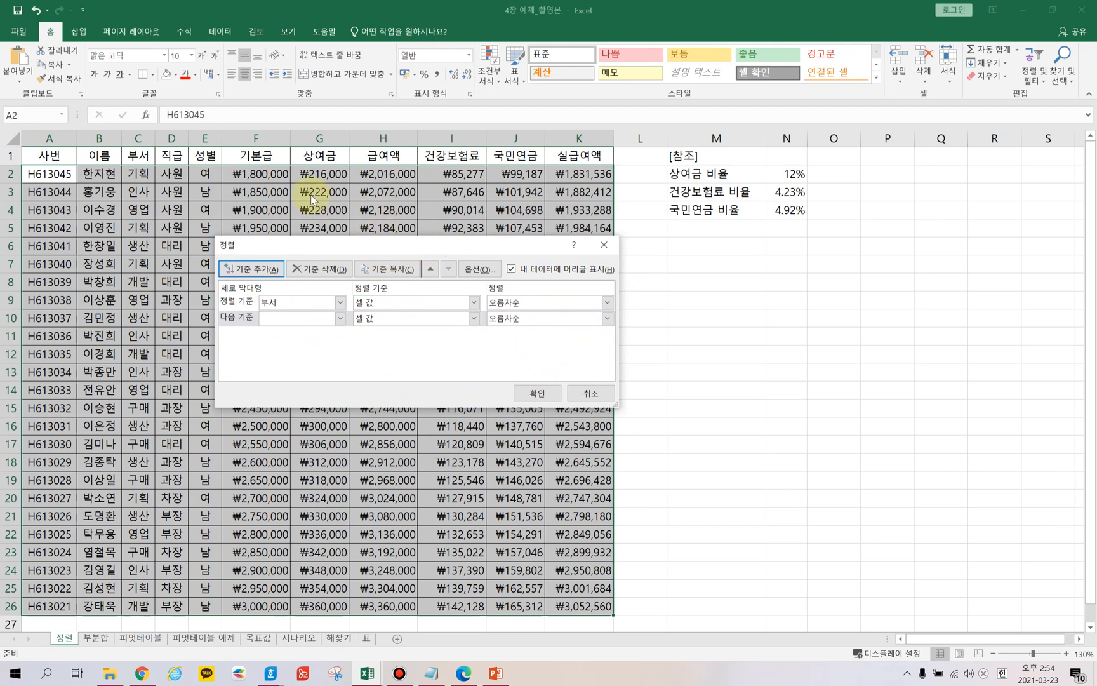
click(341, 319)
click(284, 398)
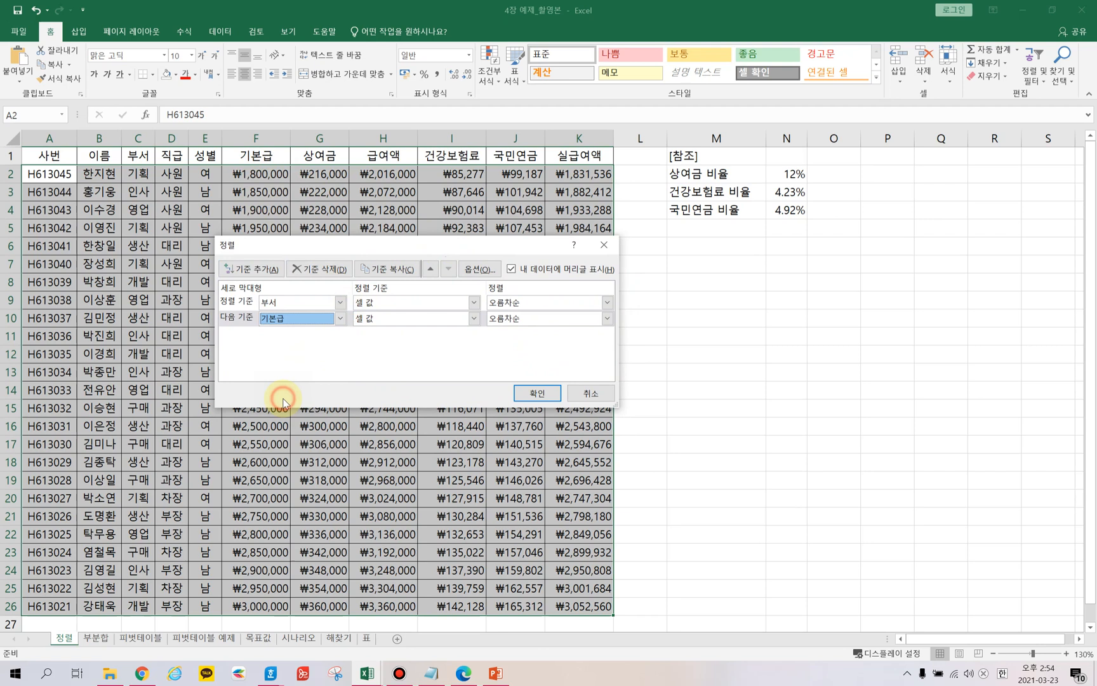
click(608, 319)
click(515, 351)
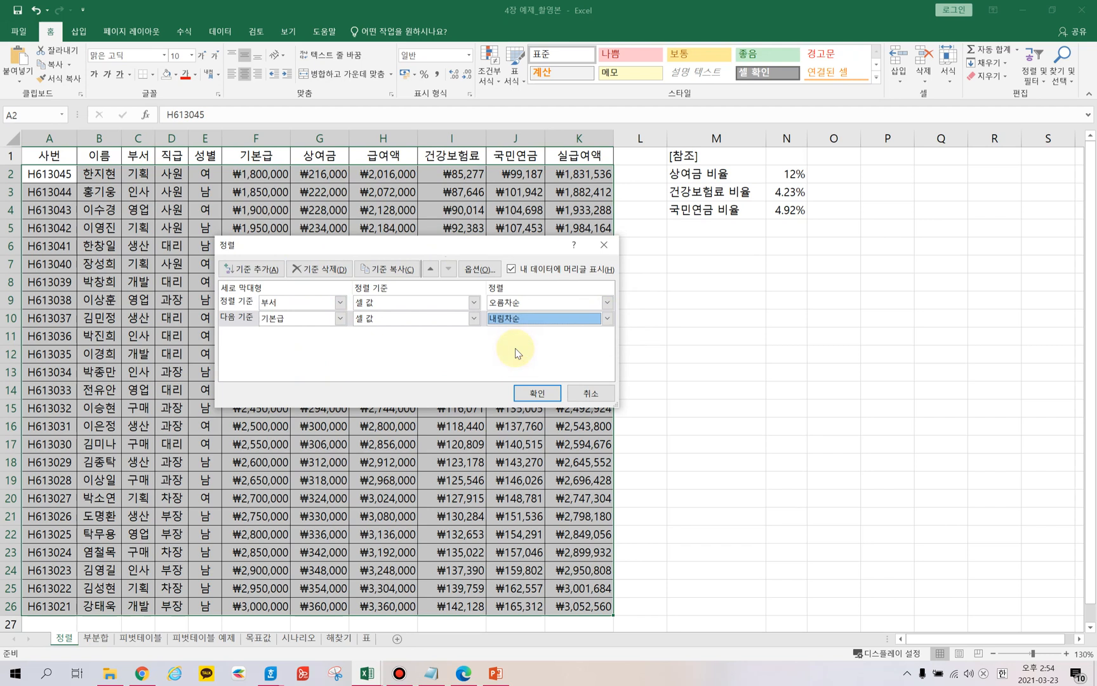
Add a third sort level on the 급여액 column in descending (내림차순) order.
click(261, 269)
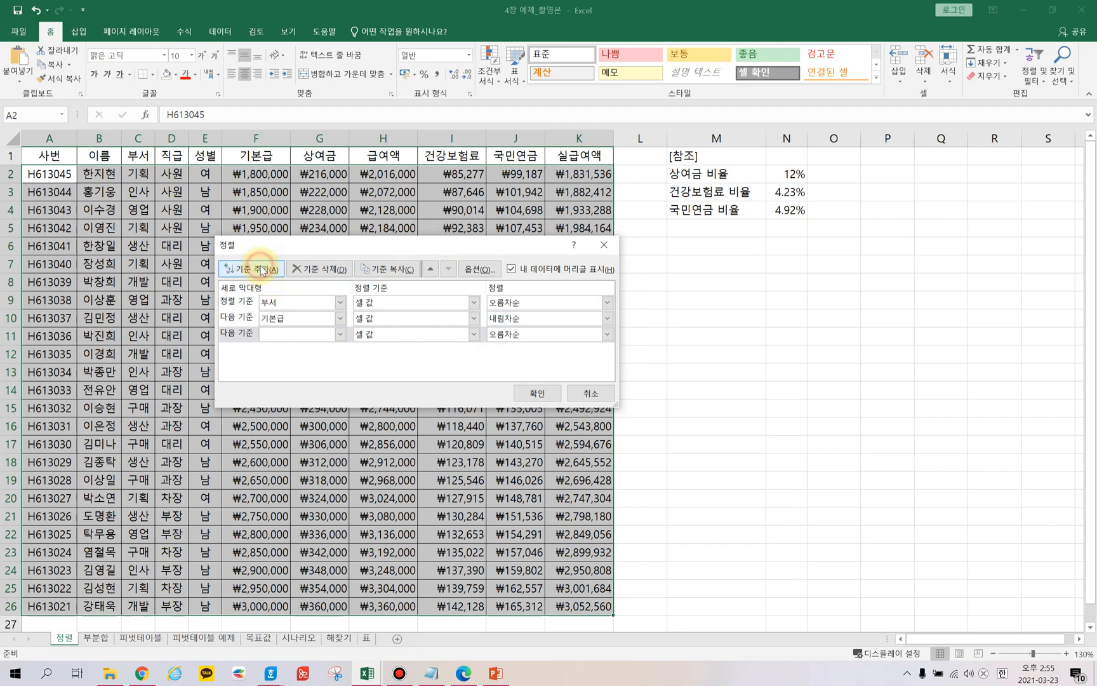
click(340, 337)
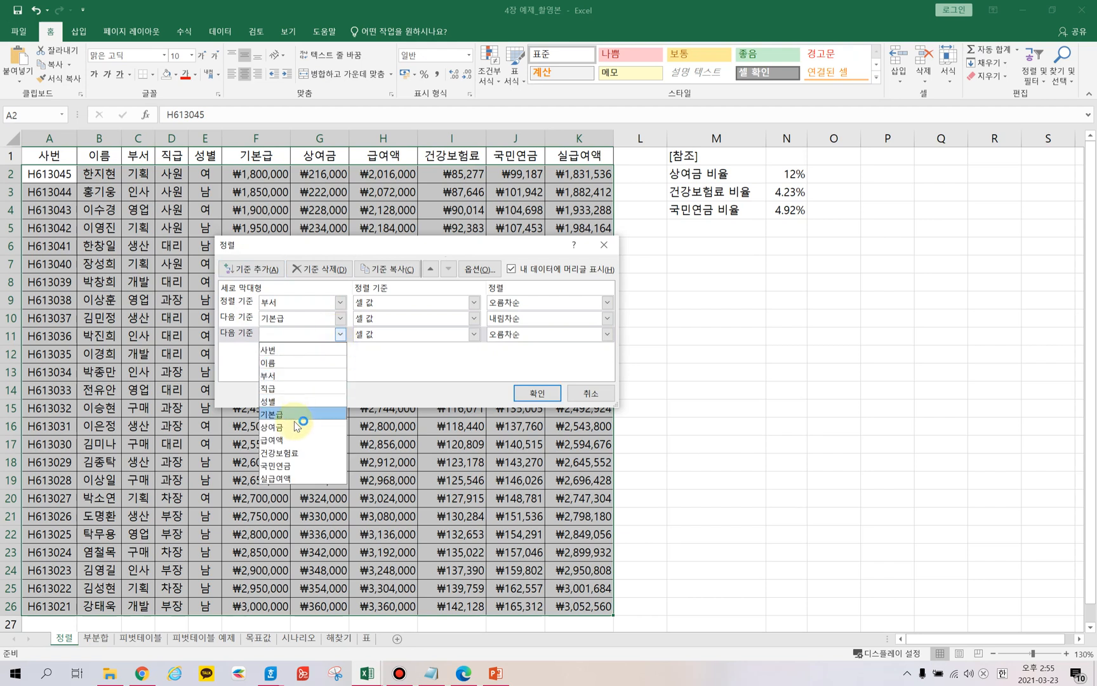
click(287, 440)
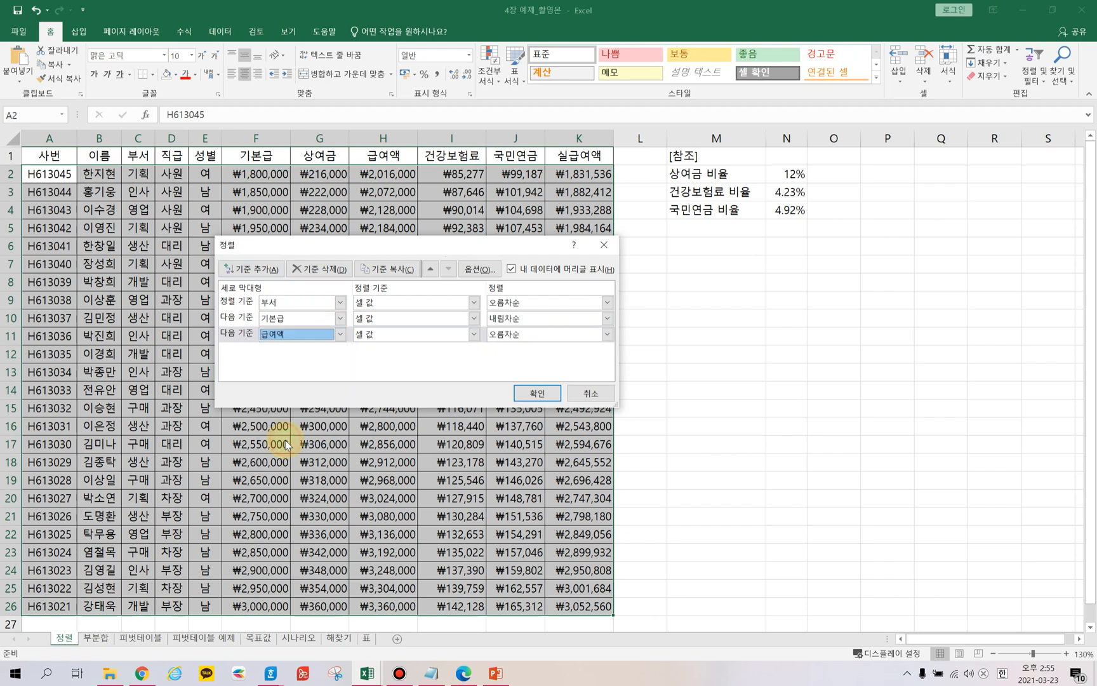
click(607, 334)
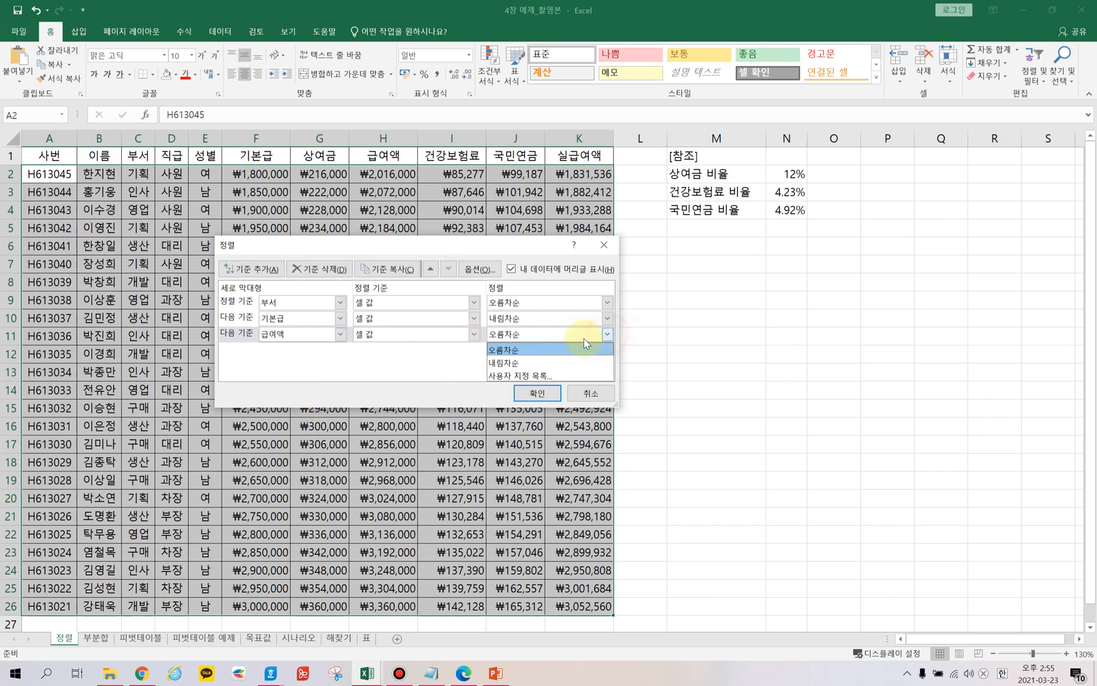
click(515, 362)
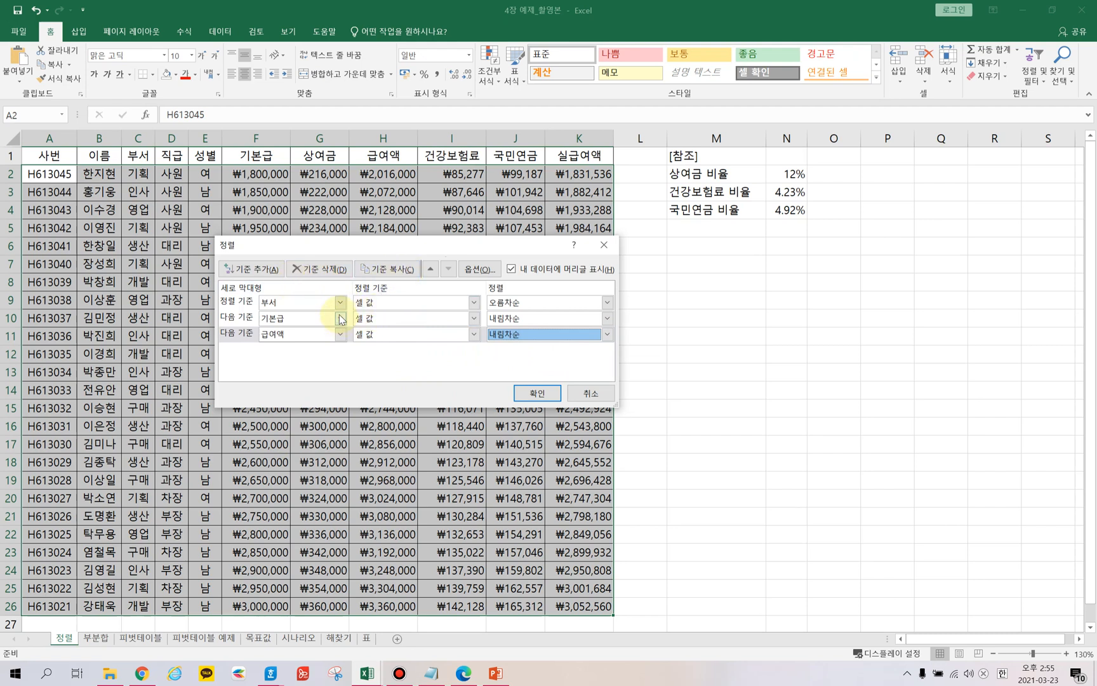
Delete the 부서 sort level and apply the sort by 기본급 and 급여액.
click(238, 302)
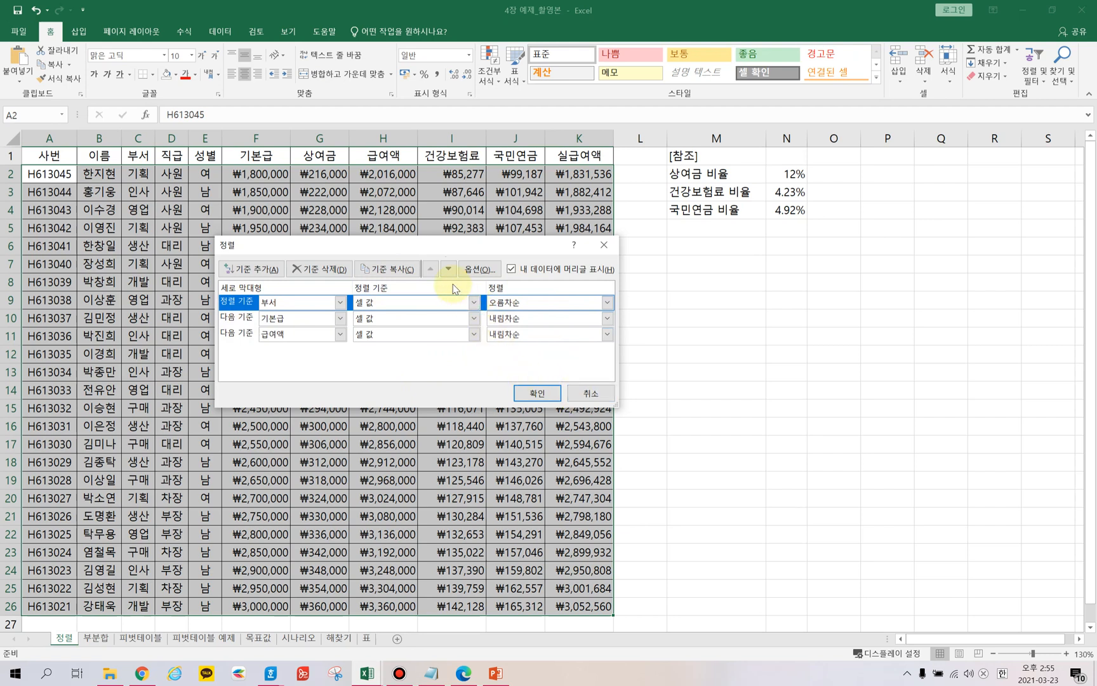
click(317, 268)
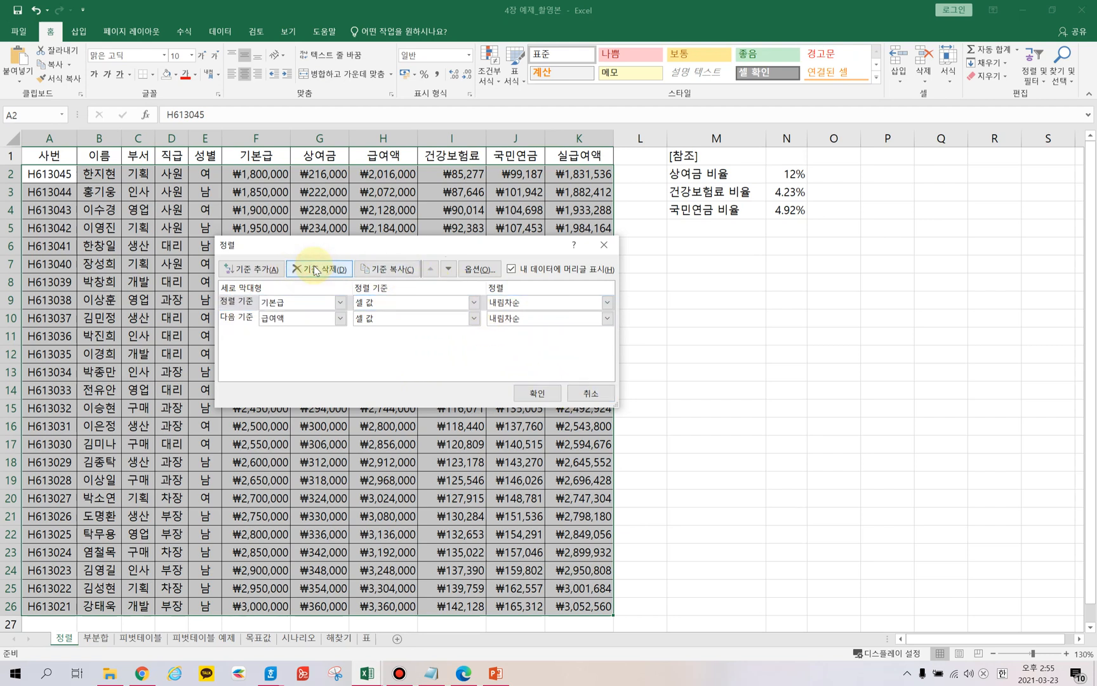
click(536, 393)
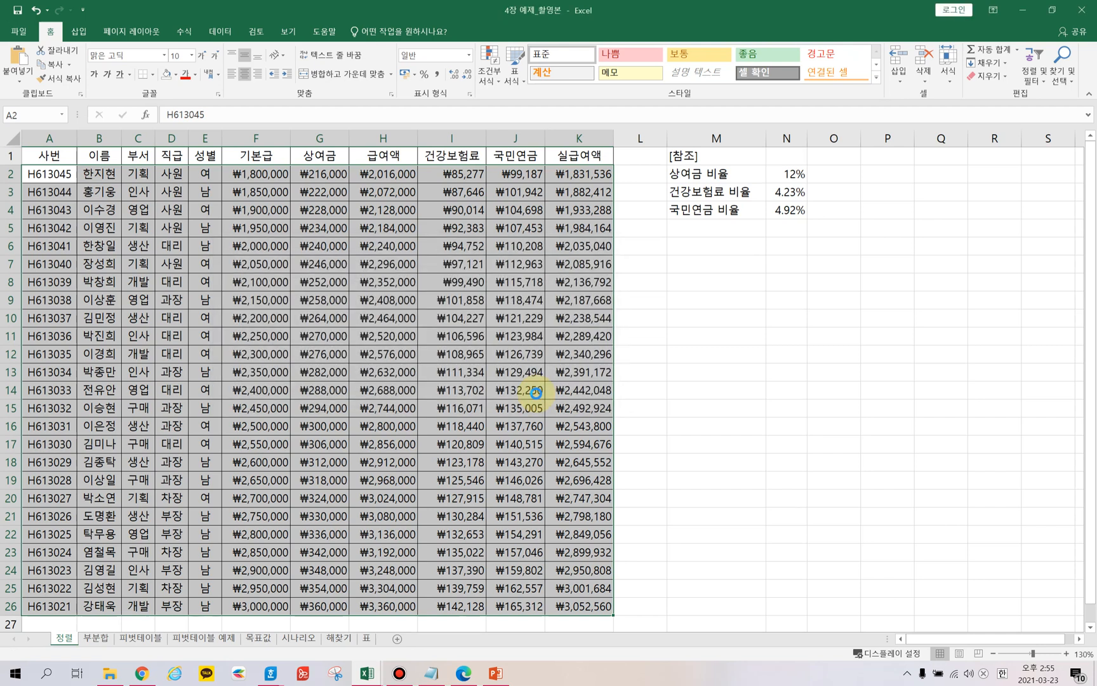
Select the 기본급 and 급여액 values to check the descending sort order.
key(Right)
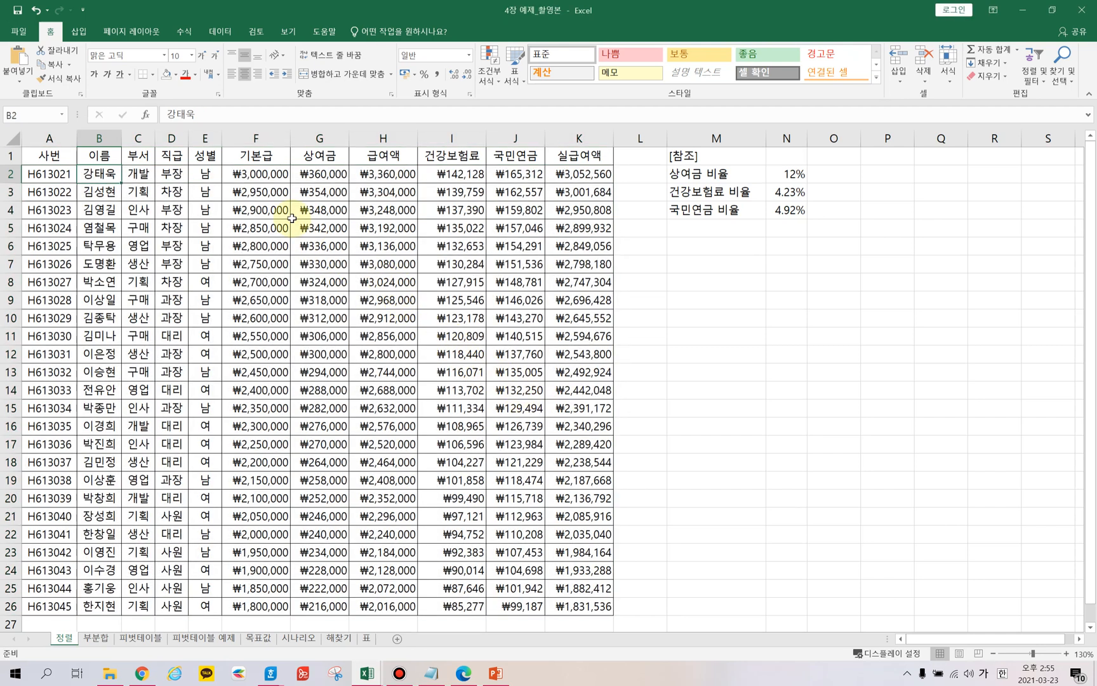
drag(263, 174, 286, 572)
drag(389, 173, 384, 515)
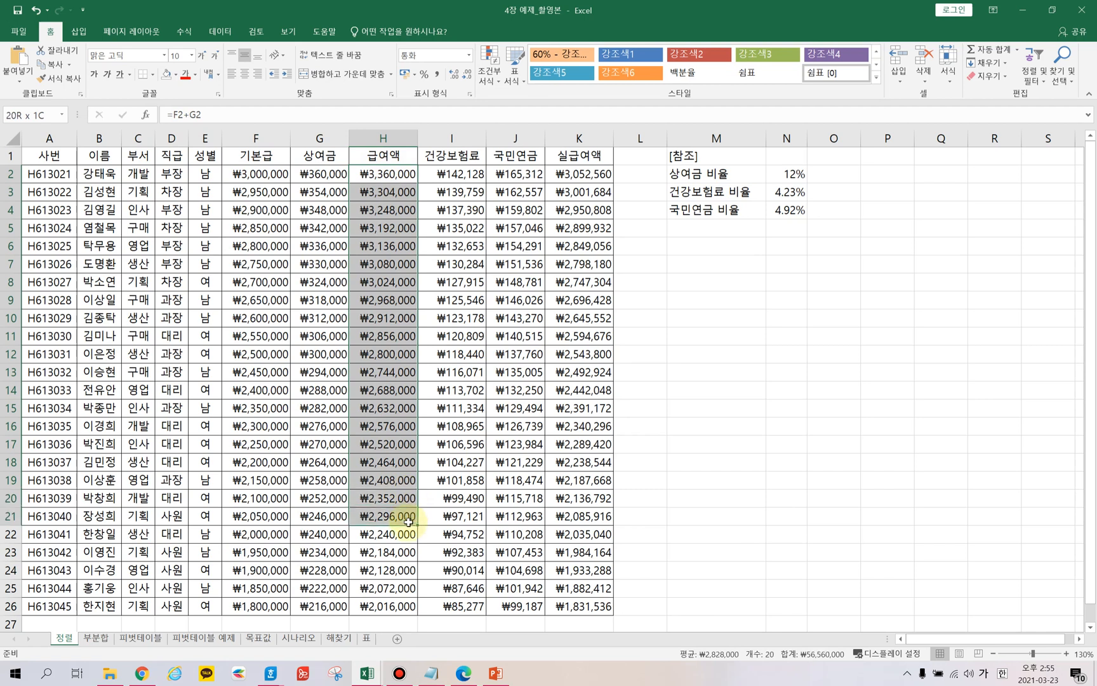
click(262, 233)
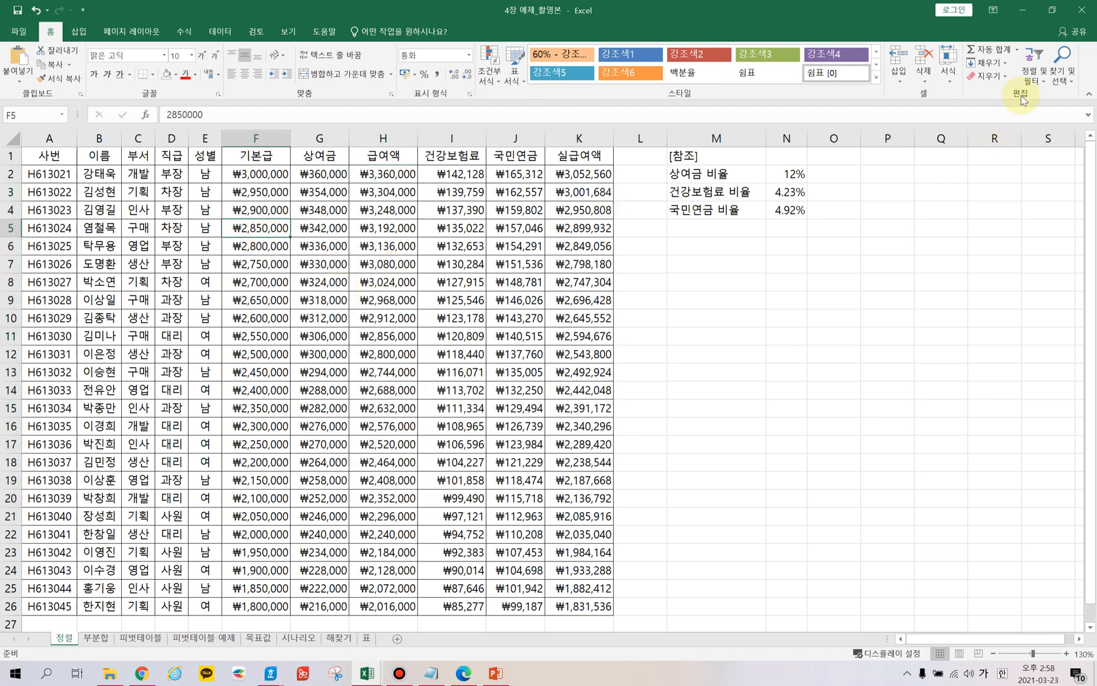
Reopen the custom Sort dialog and delete both existing sort levels.
click(1045, 71)
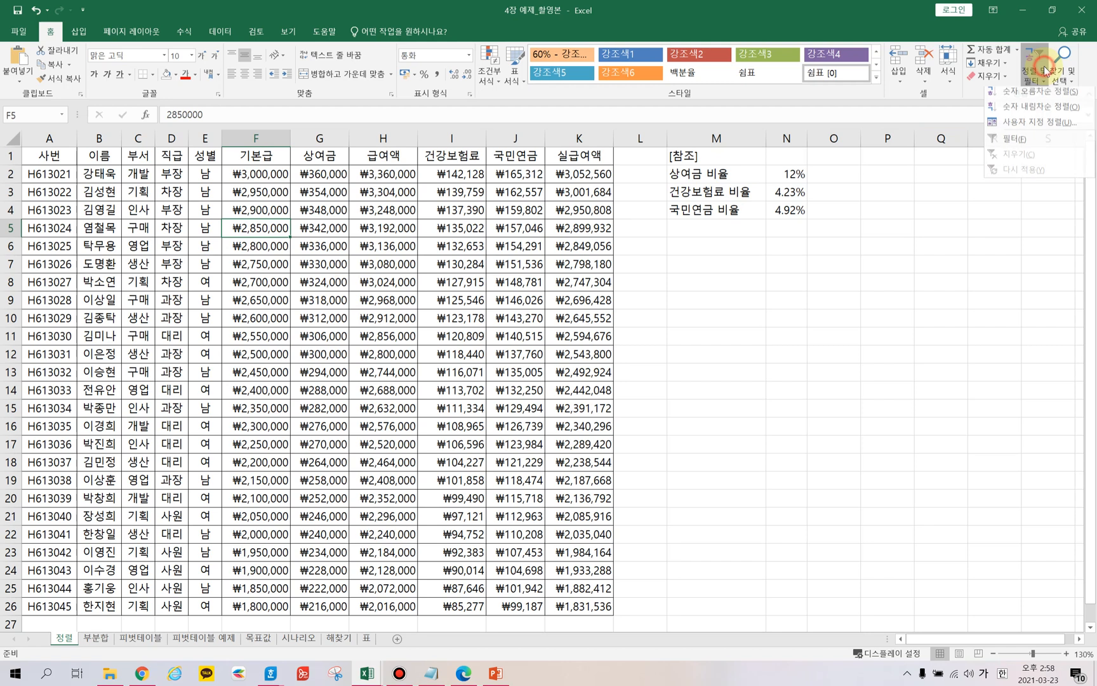
click(1027, 126)
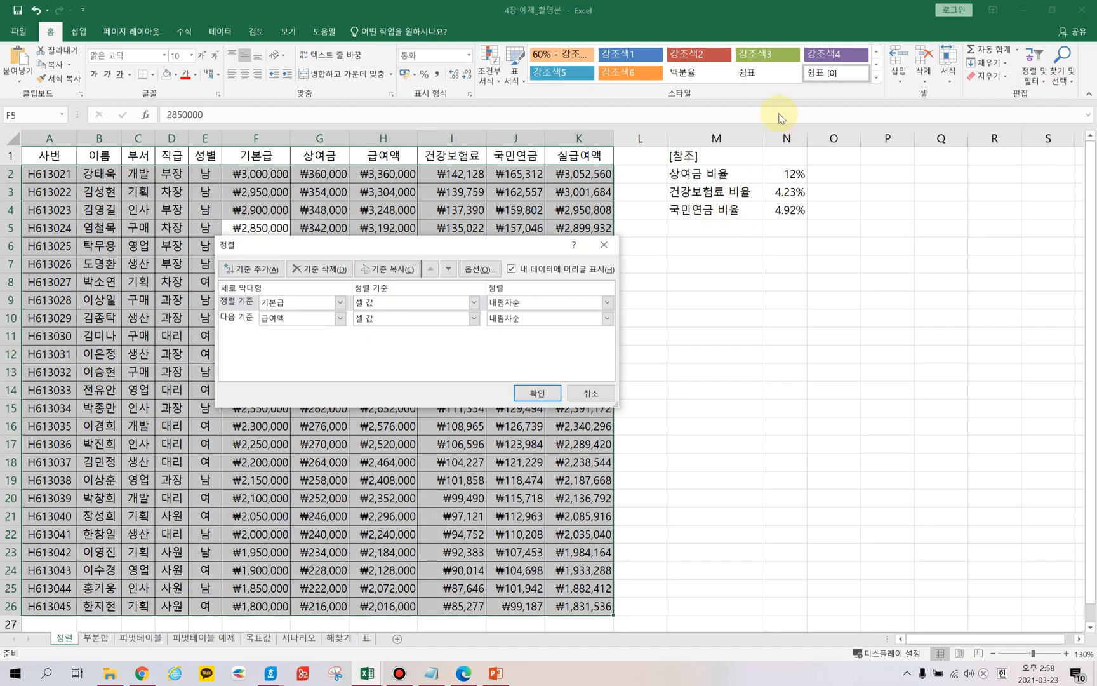
click(237, 302)
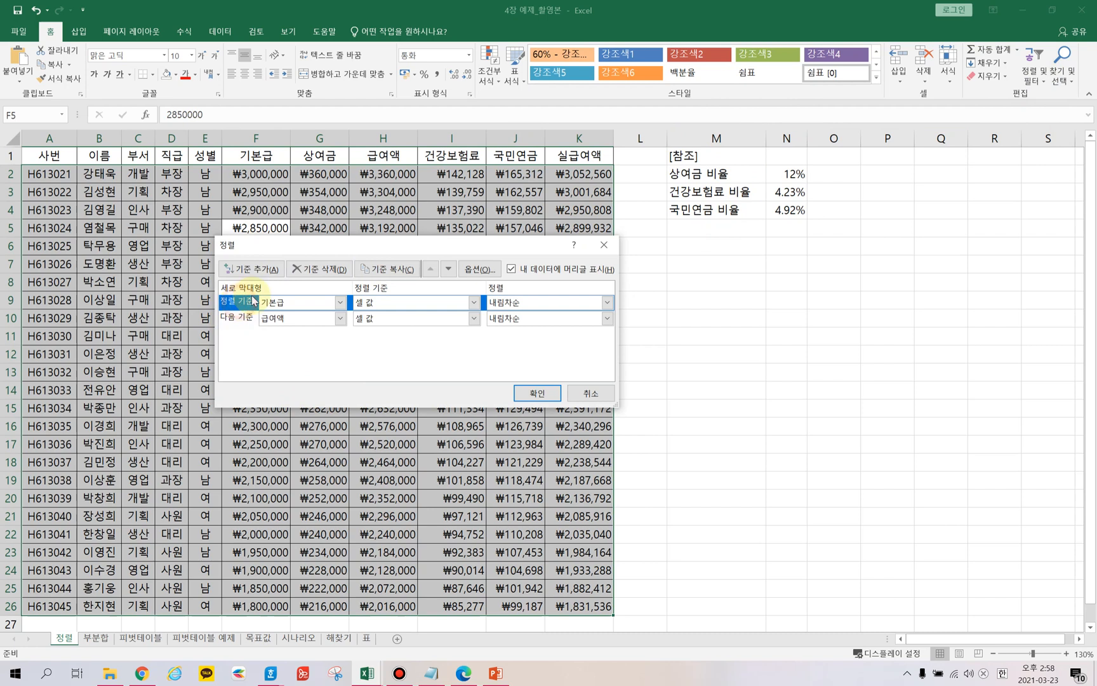
click(317, 270)
click(326, 270)
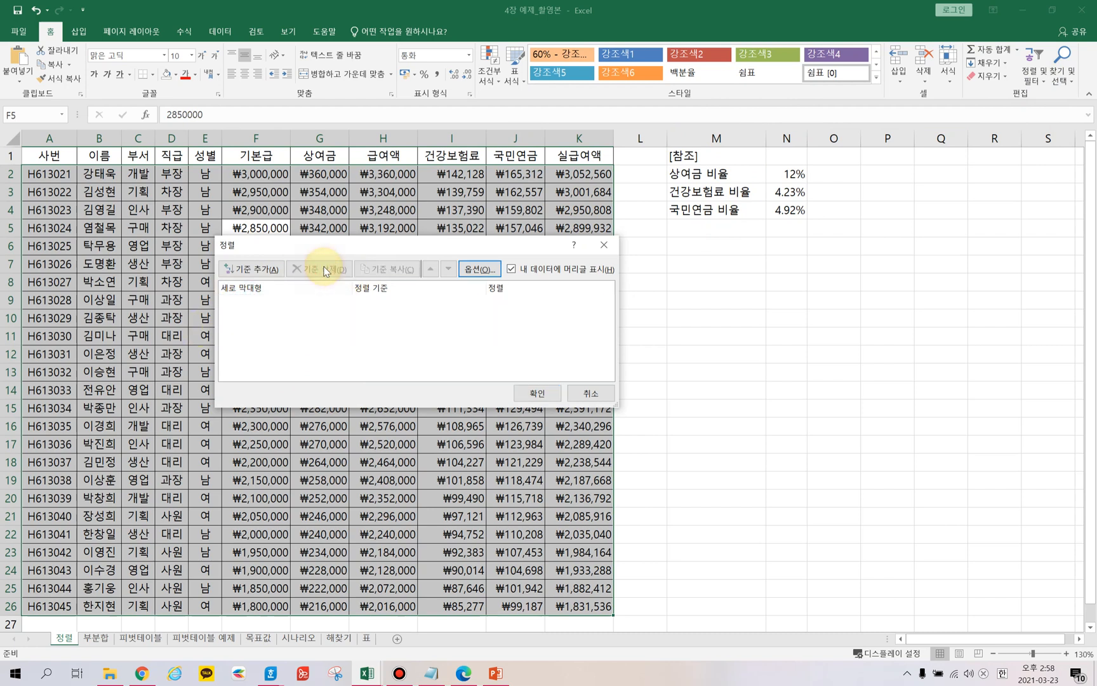
Add a new sort level on the 직급 column.
click(257, 271)
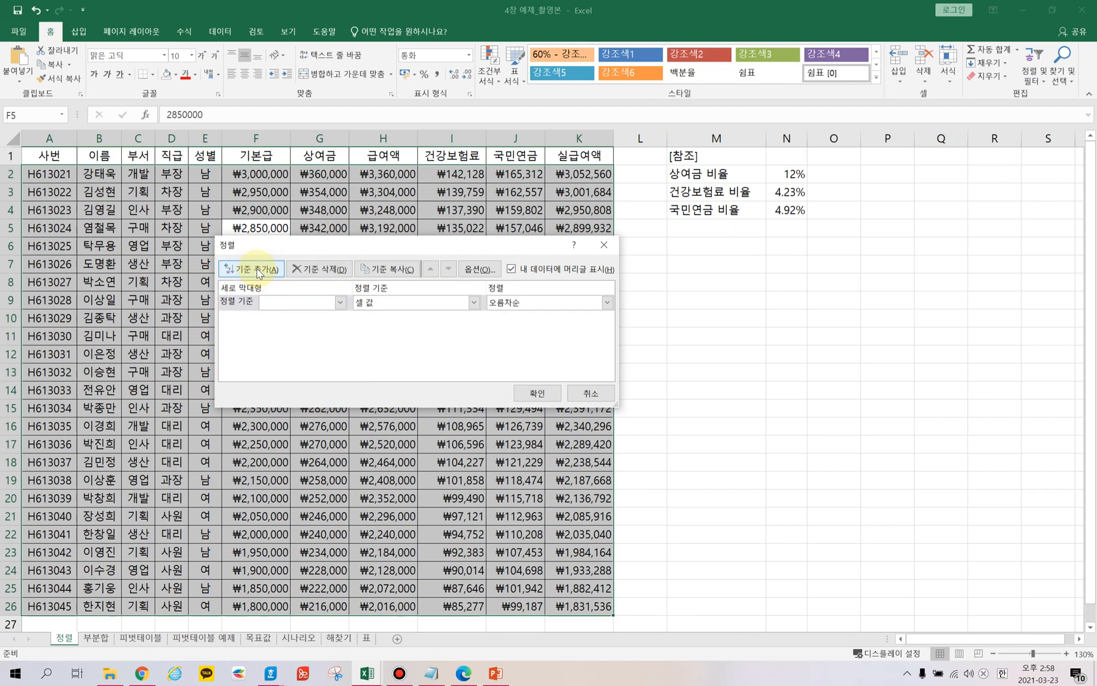
click(341, 304)
click(271, 357)
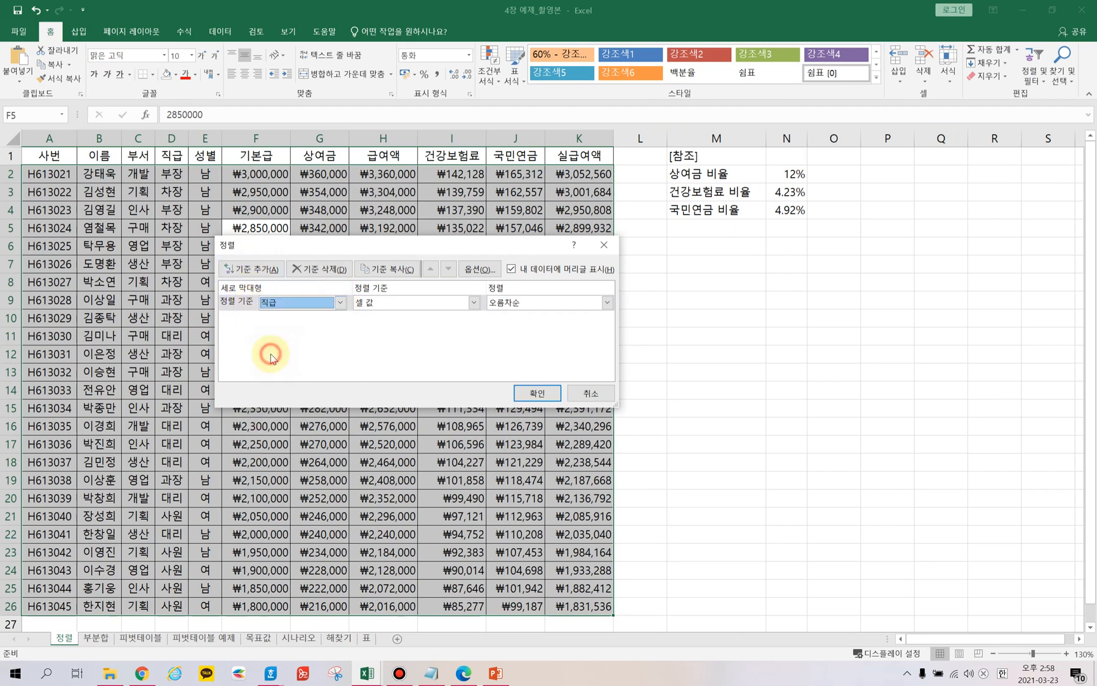
Create a custom list for the 직급 order: 사원, 대리, 과장, 차장, 부장, 이사, 상무, 전무, 사장, 회장.
click(606, 303)
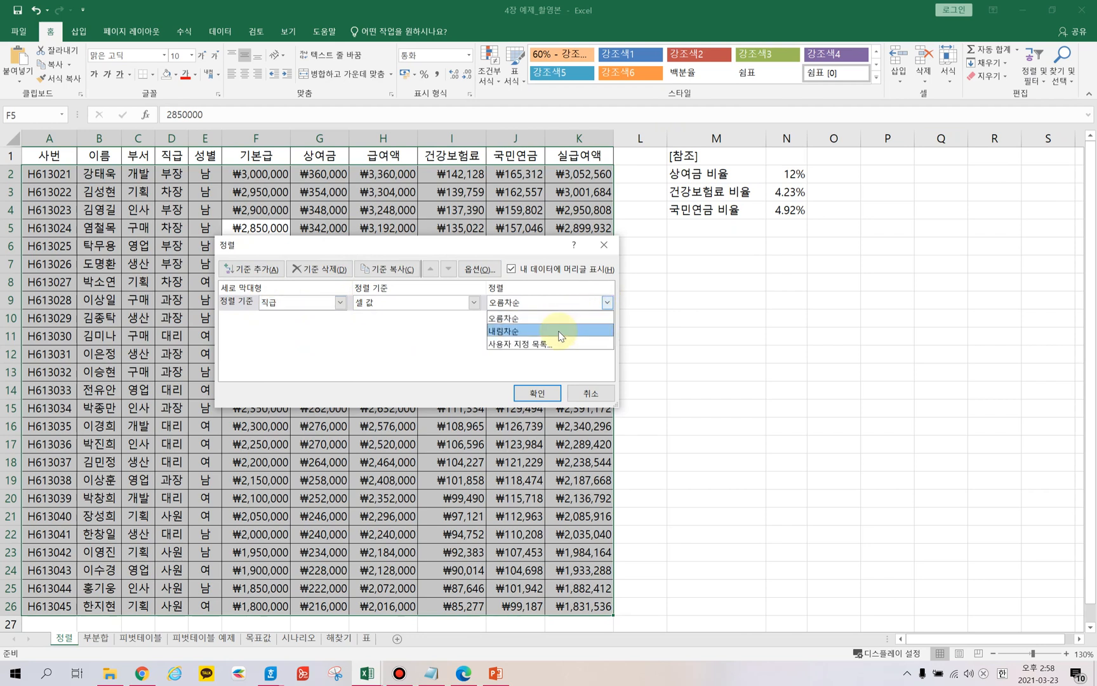
click(544, 345)
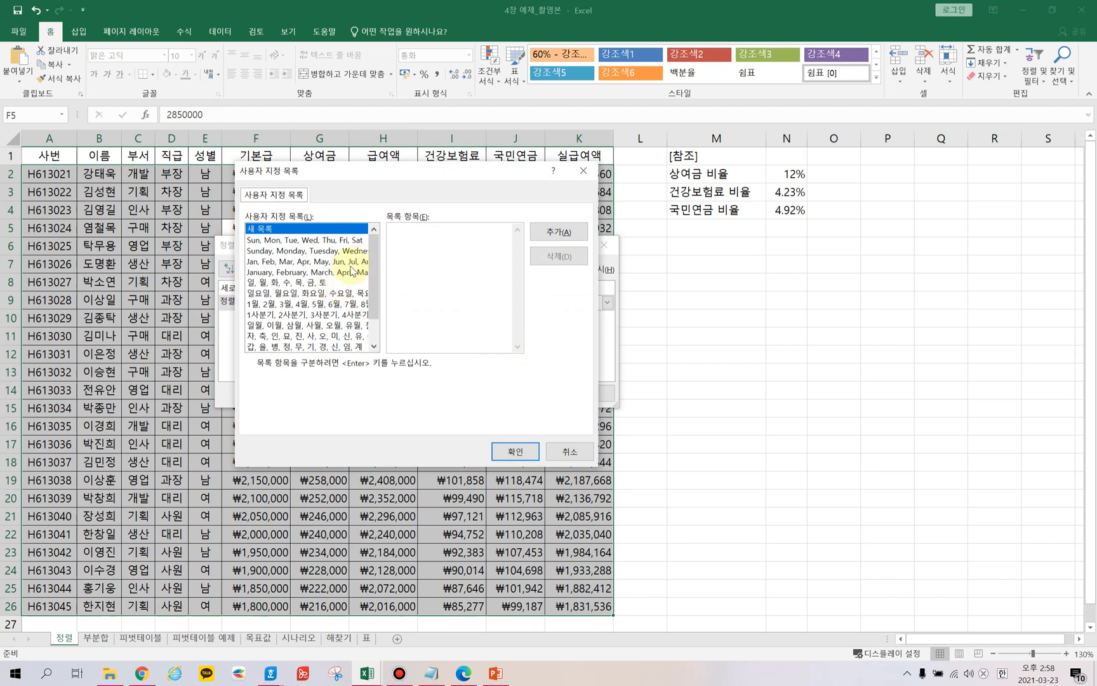
mouse_move(374, 260)
mouse_down()
mouse_move(372, 309)
mouse_move(373, 253)
mouse_up()
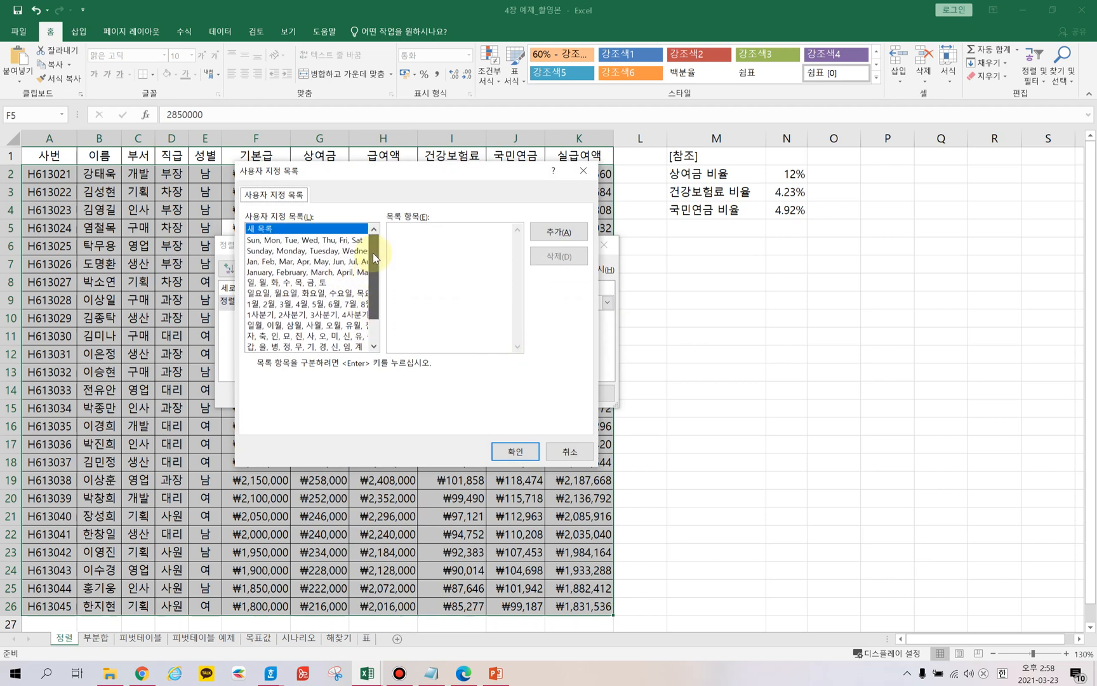
click(435, 233)
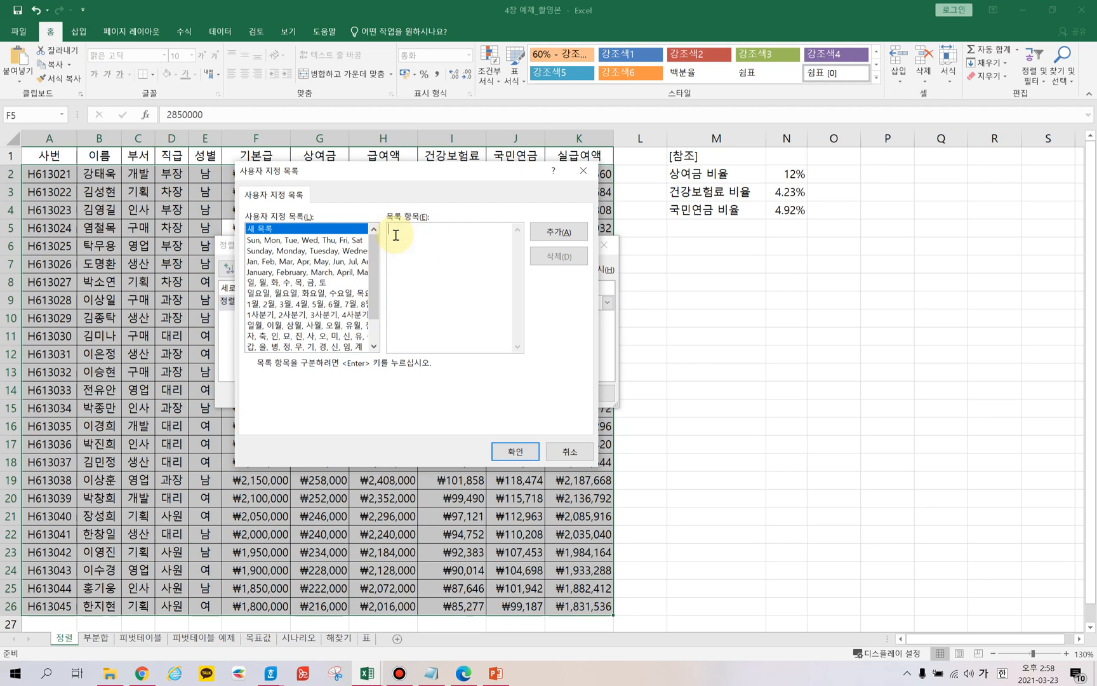
key(Hangul)
key(Hangul)
text(새모)
key(Return)
text(대리)
key(Return)
text(과장 차장 부자)
key(Return)
text(이사)
key(Return)
text(ㅅ)
text(무)
key(Return)
text(전)
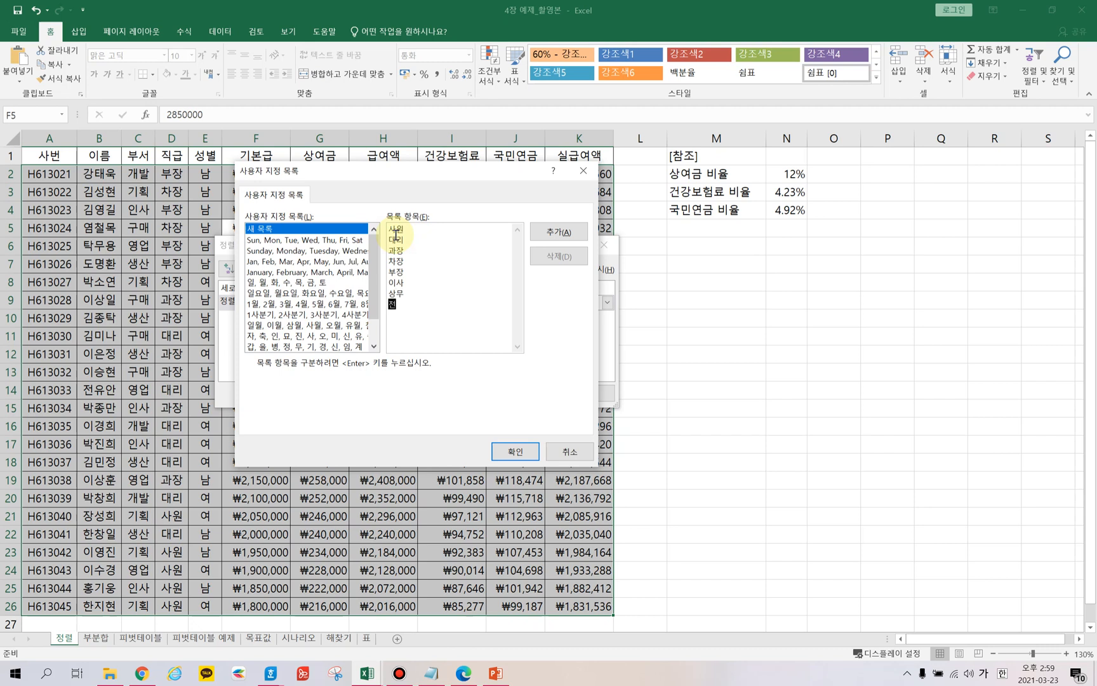
text(무 사자)
key(Return)
text(ㅎ)
text(장)
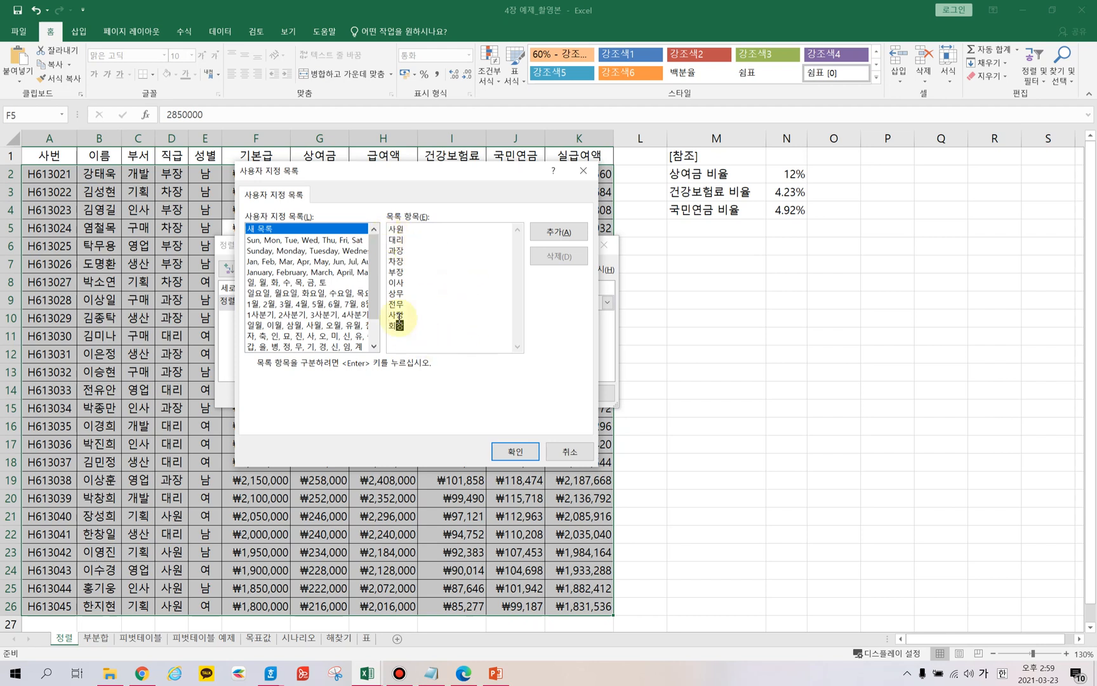
click(556, 235)
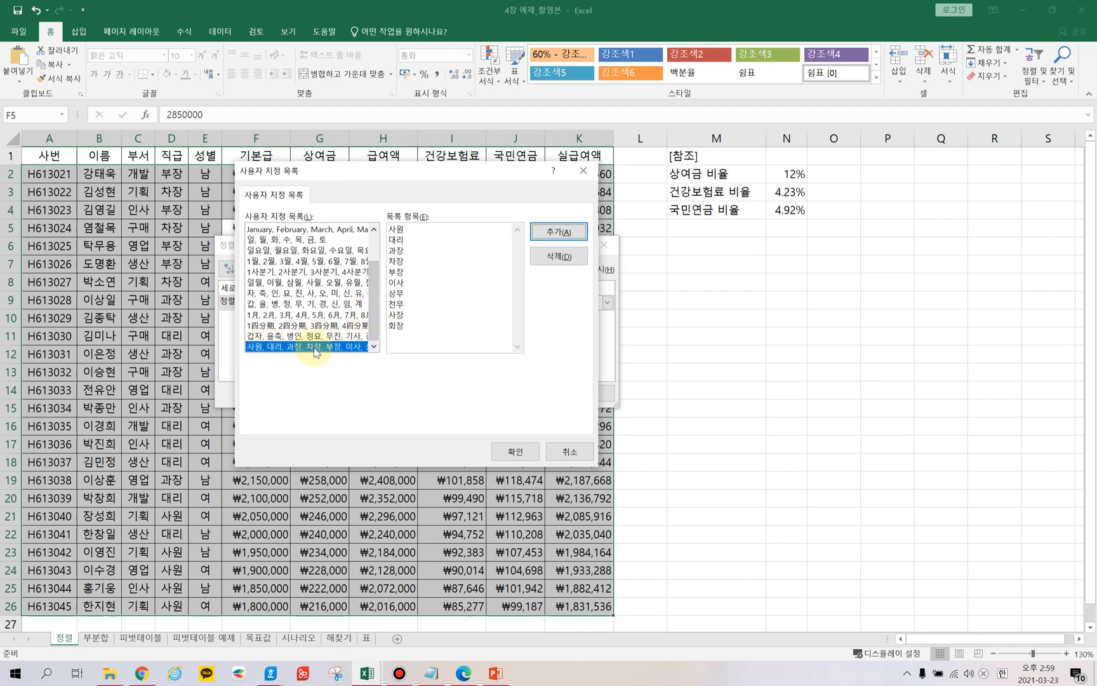
Apply the new custom rank list as the 직급 order and review the sorted 직급 column.
click(514, 452)
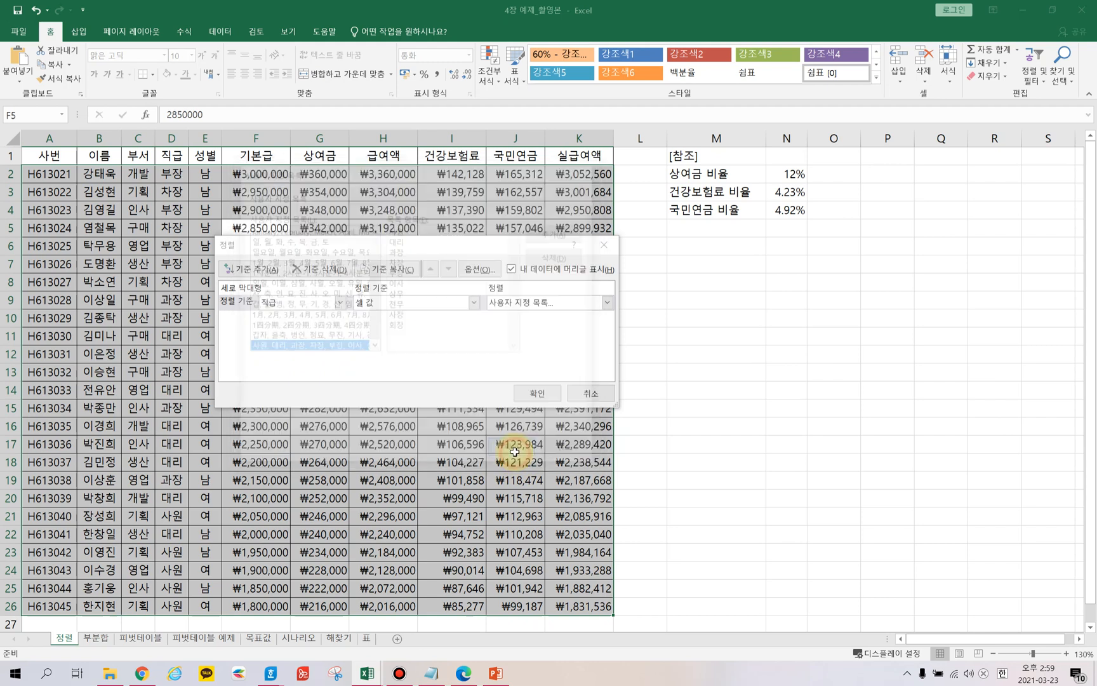
click(531, 392)
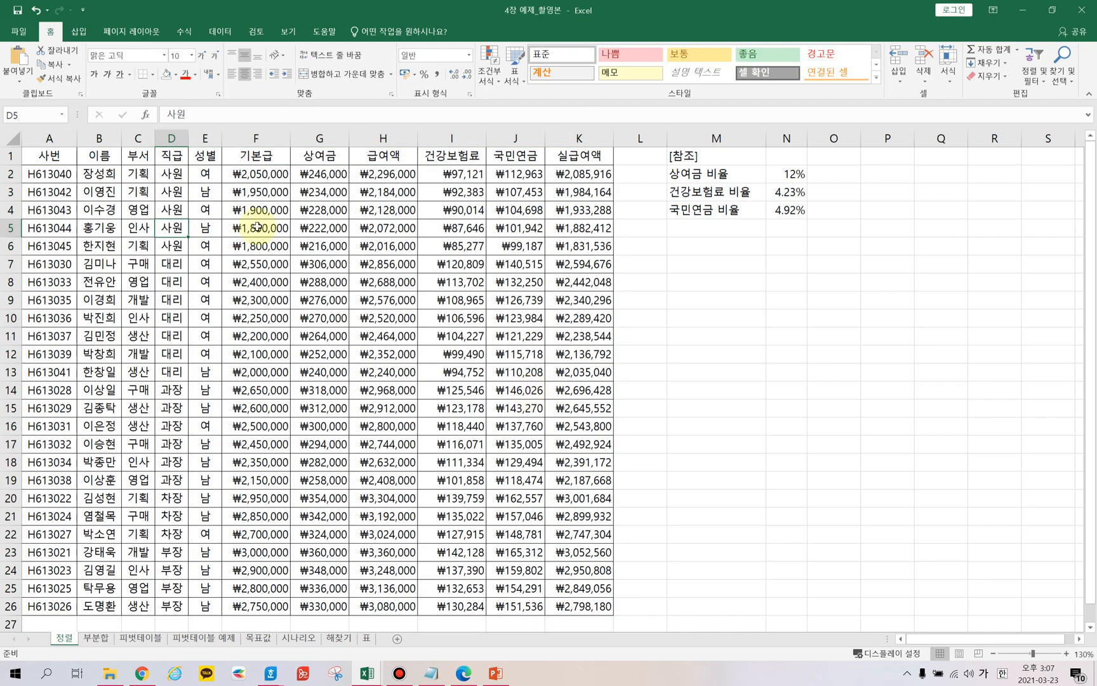
drag(172, 190, 188, 599)
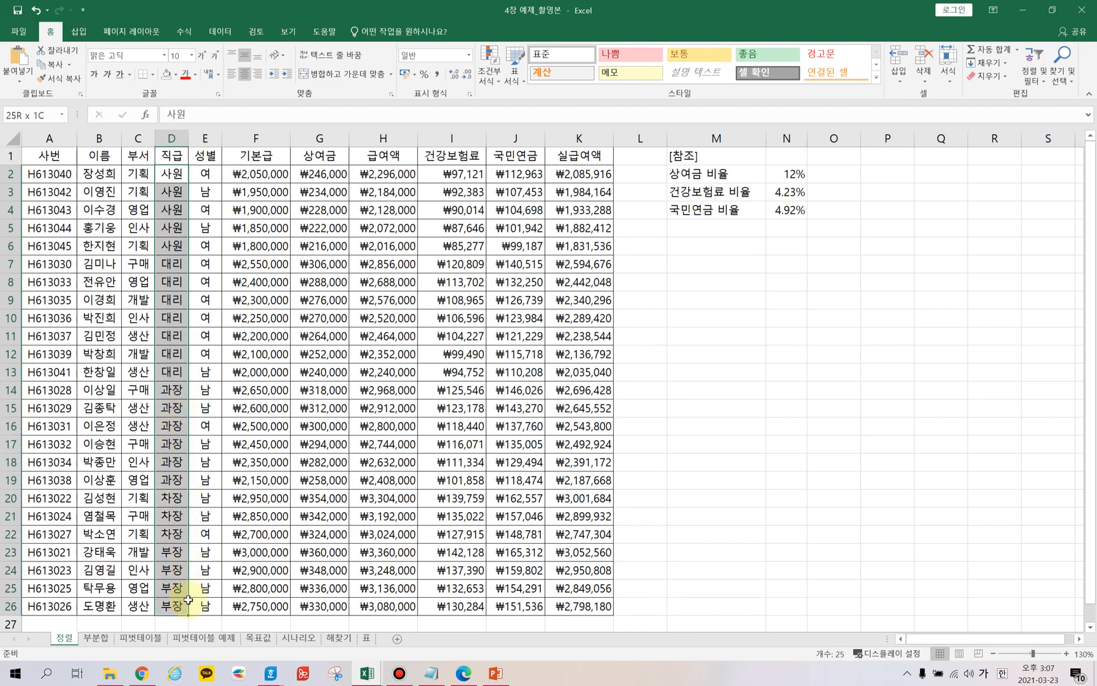
click(276, 335)
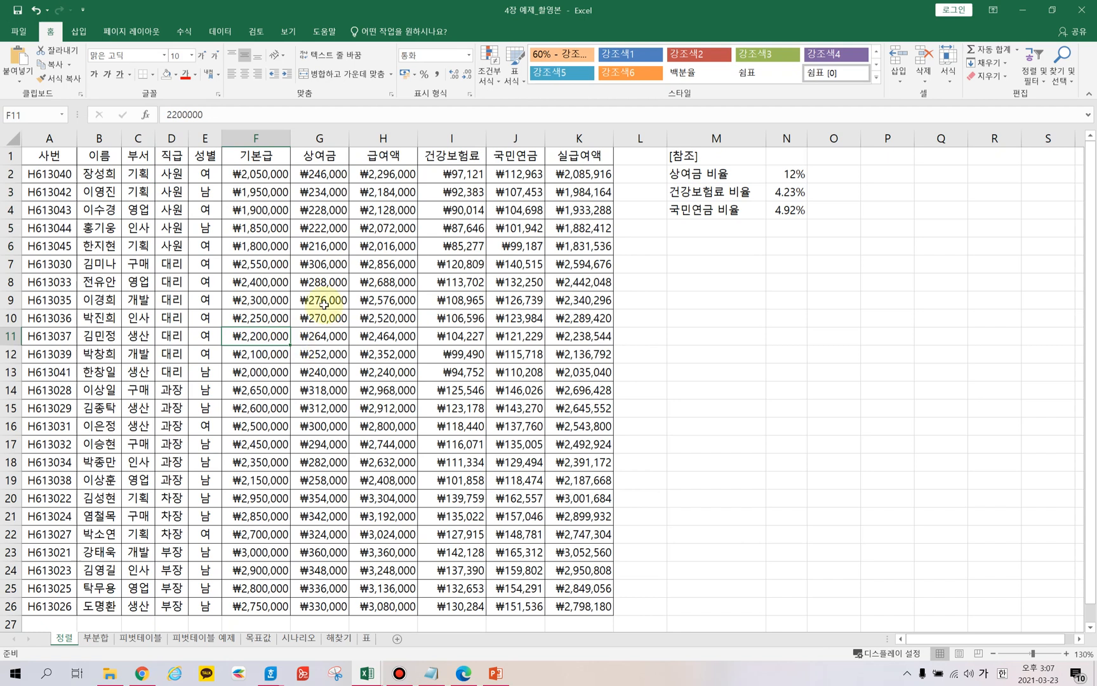
Switch to the 부분합 worksheet and examine its payroll table.
click(100, 636)
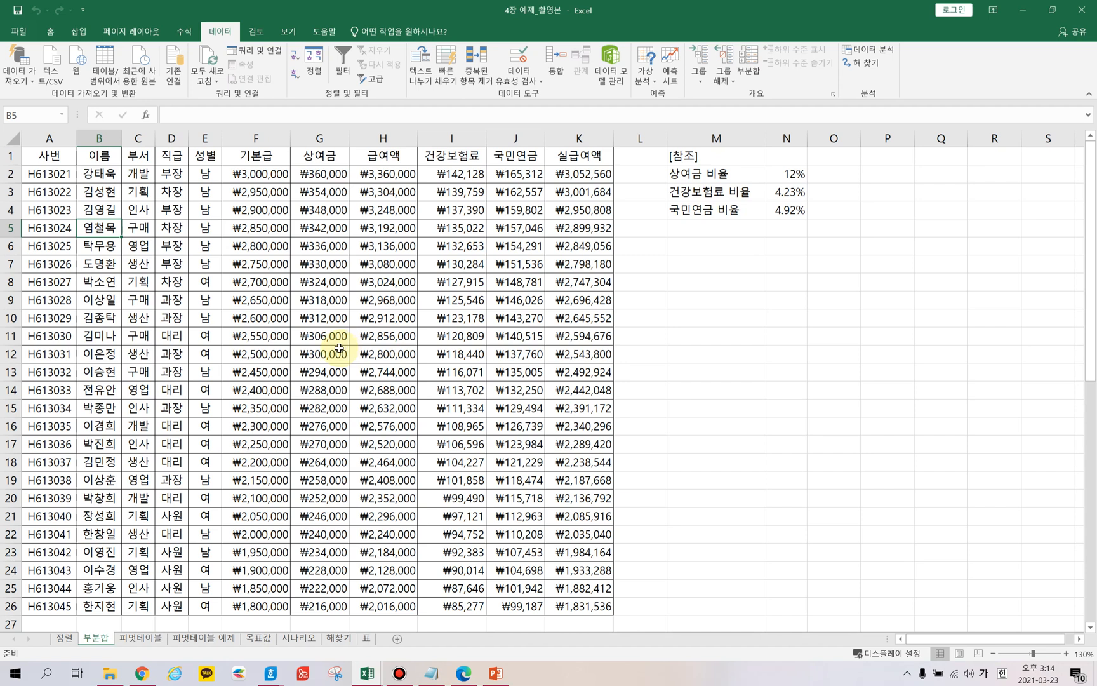
click(707, 298)
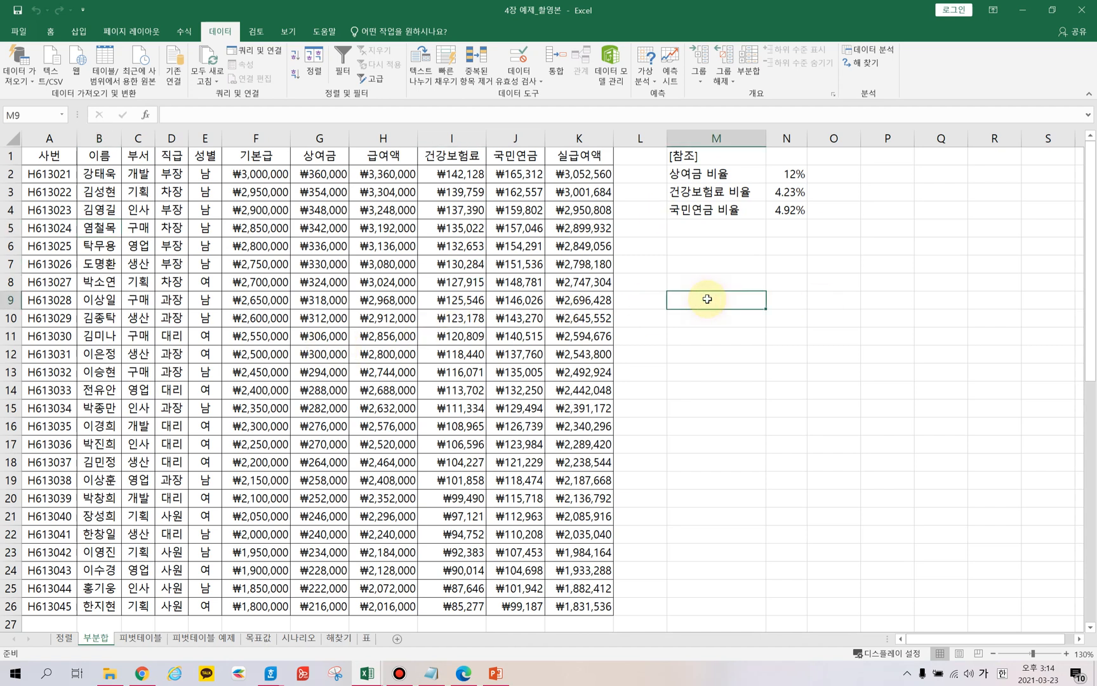
click(422, 242)
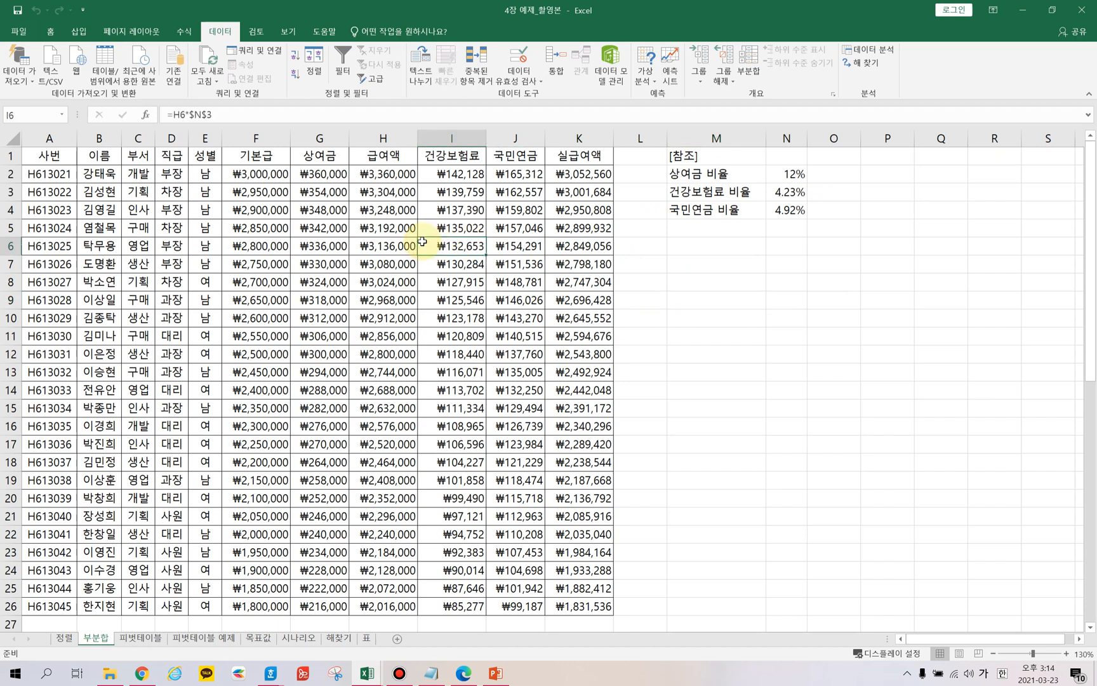
click(214, 244)
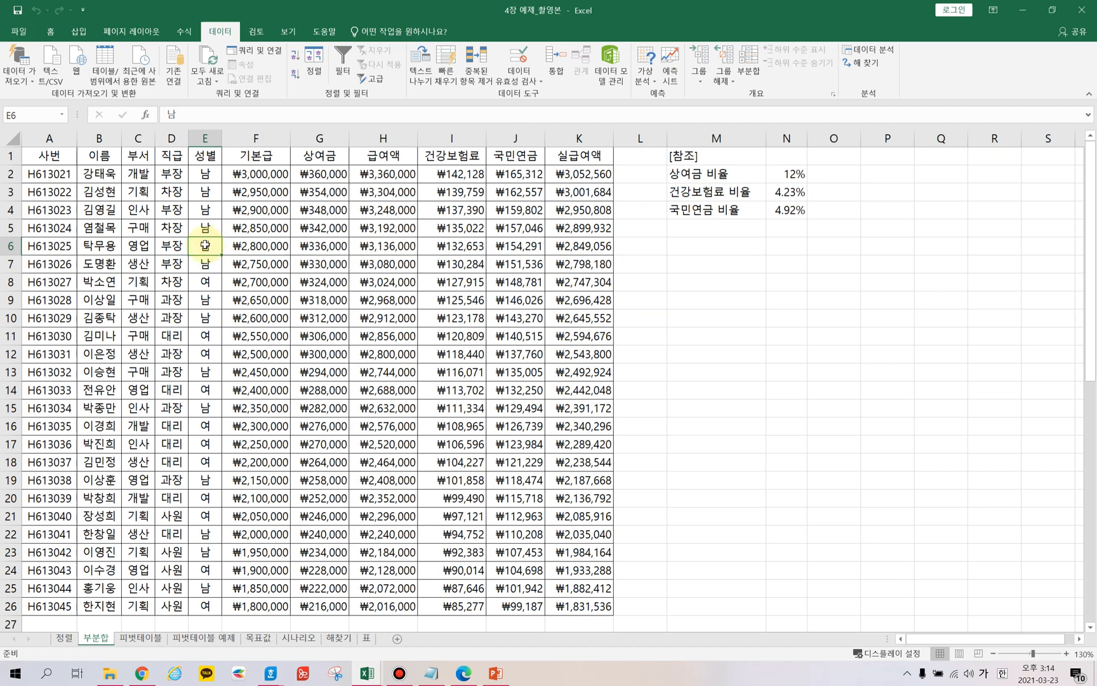
Apply a subtotal grouped by 부서 that averages 급여액 and 실급여액 to the unsorted table.
click(141, 228)
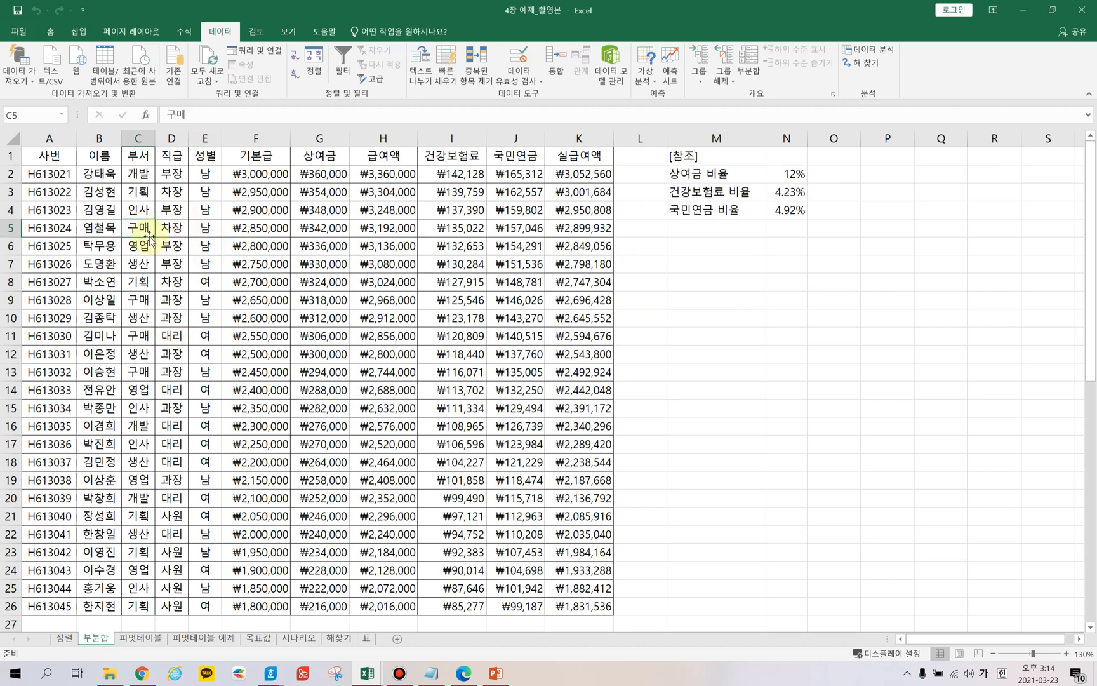
drag(137, 173, 141, 410)
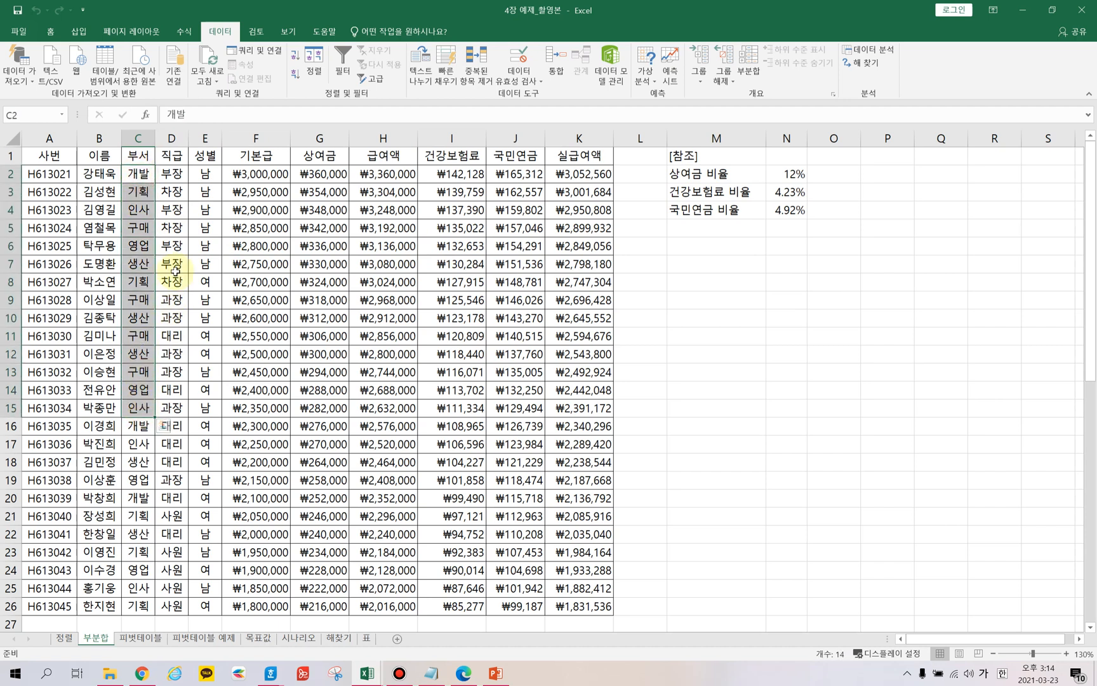
click(139, 227)
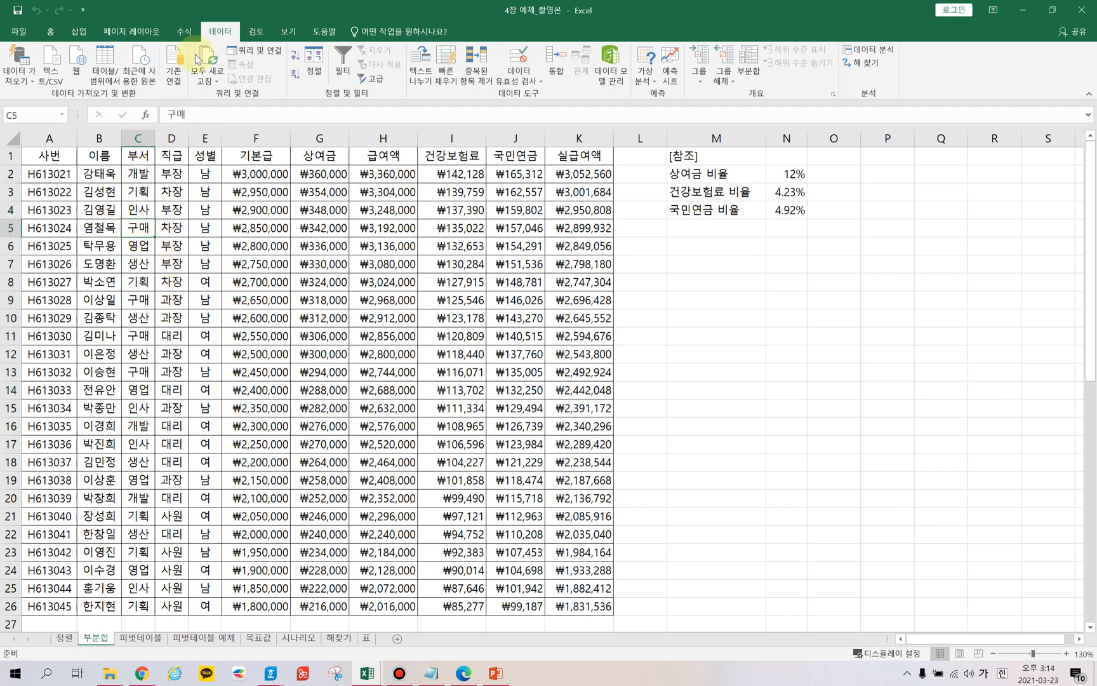
click(50, 31)
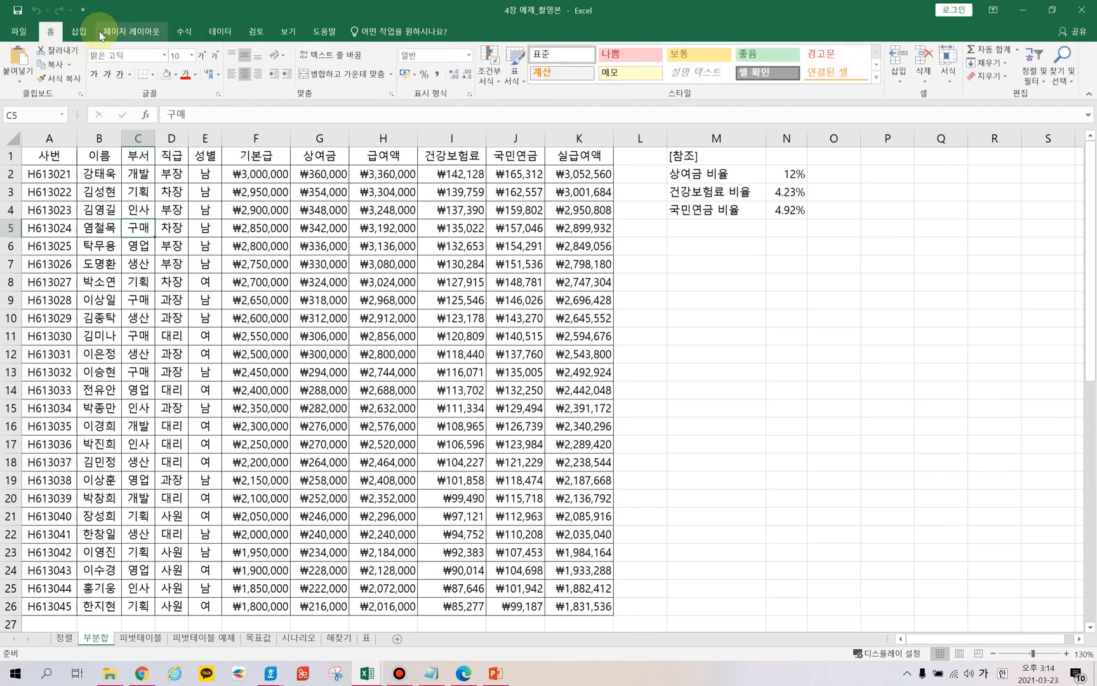
click(222, 31)
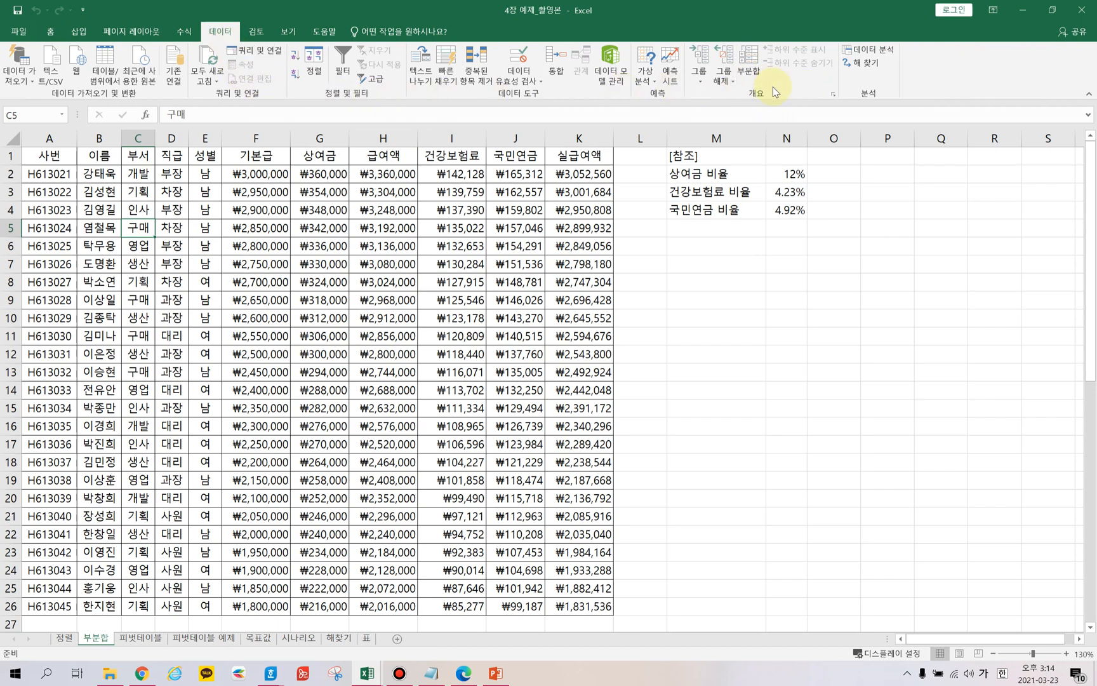
click(752, 61)
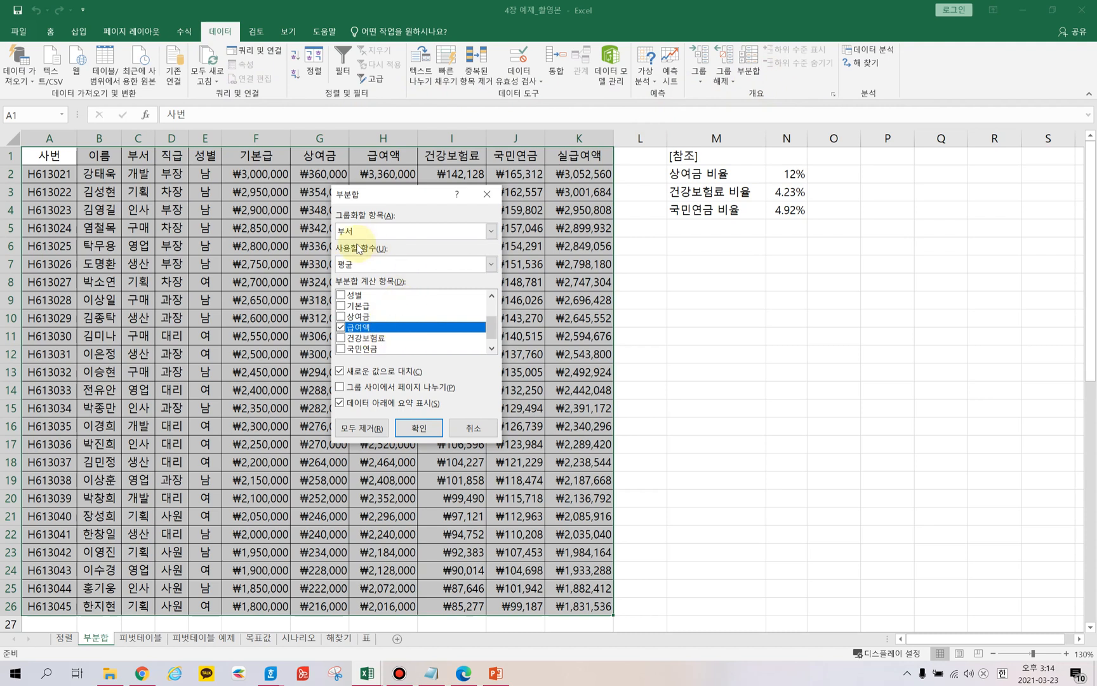
click(490, 231)
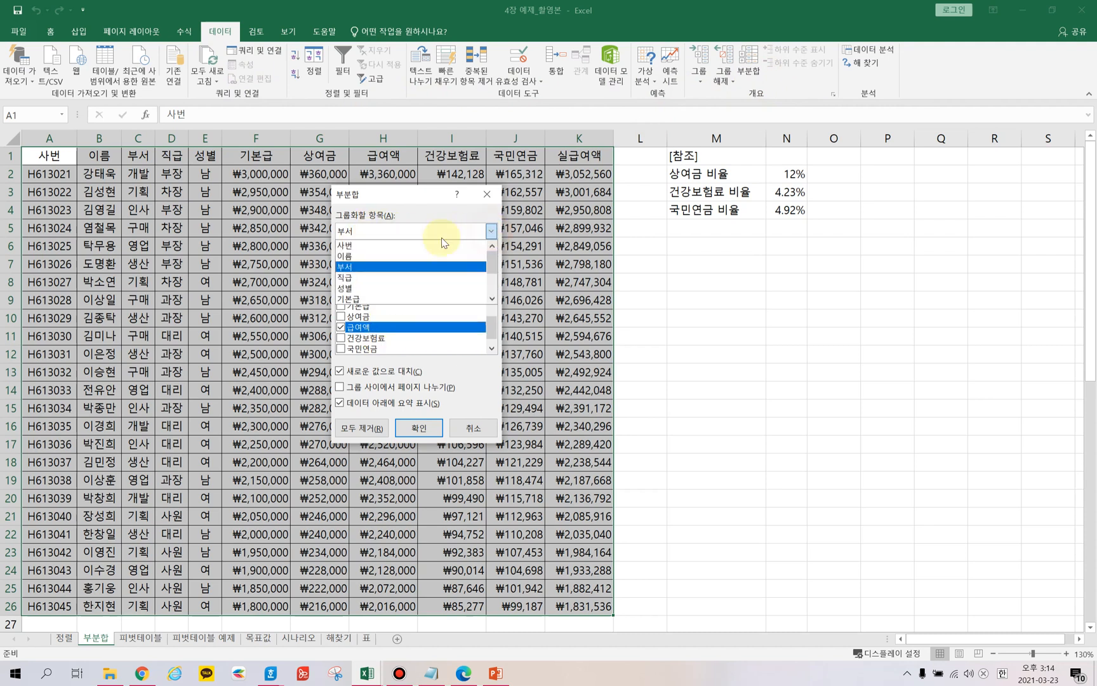
click(362, 267)
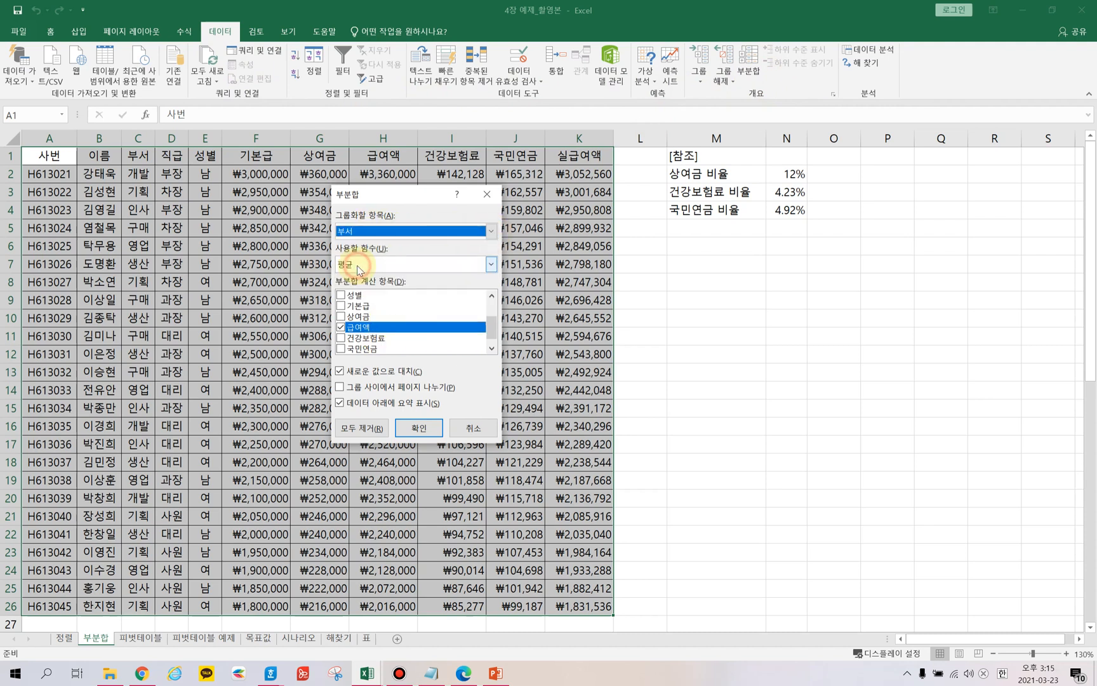
click(492, 265)
click(361, 301)
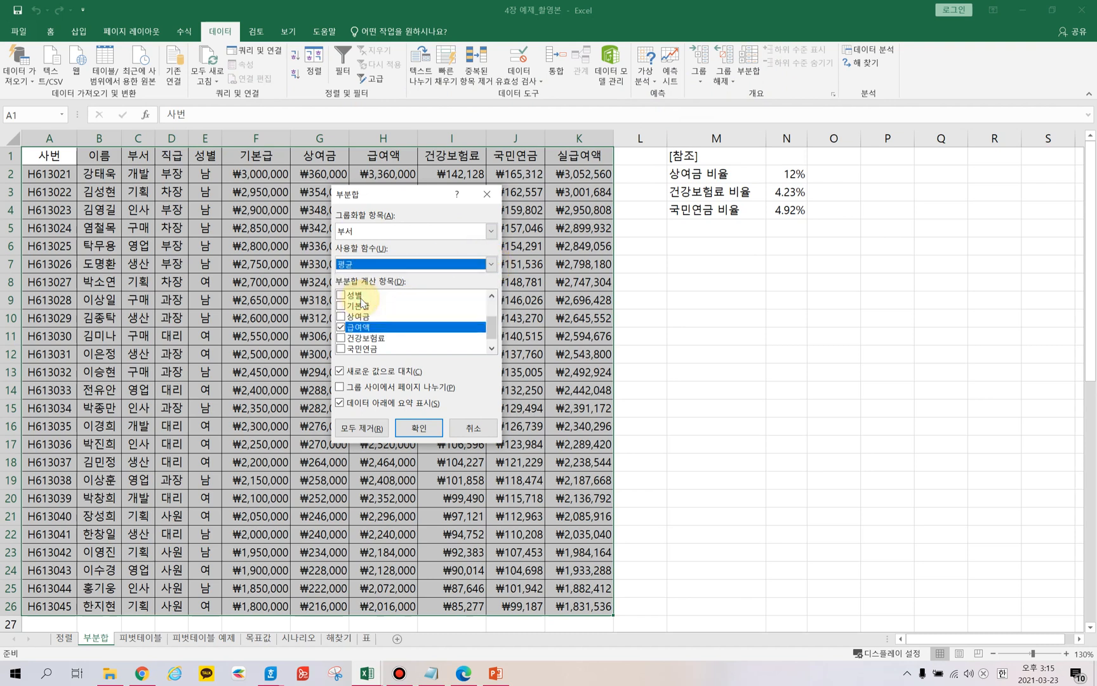
click(375, 328)
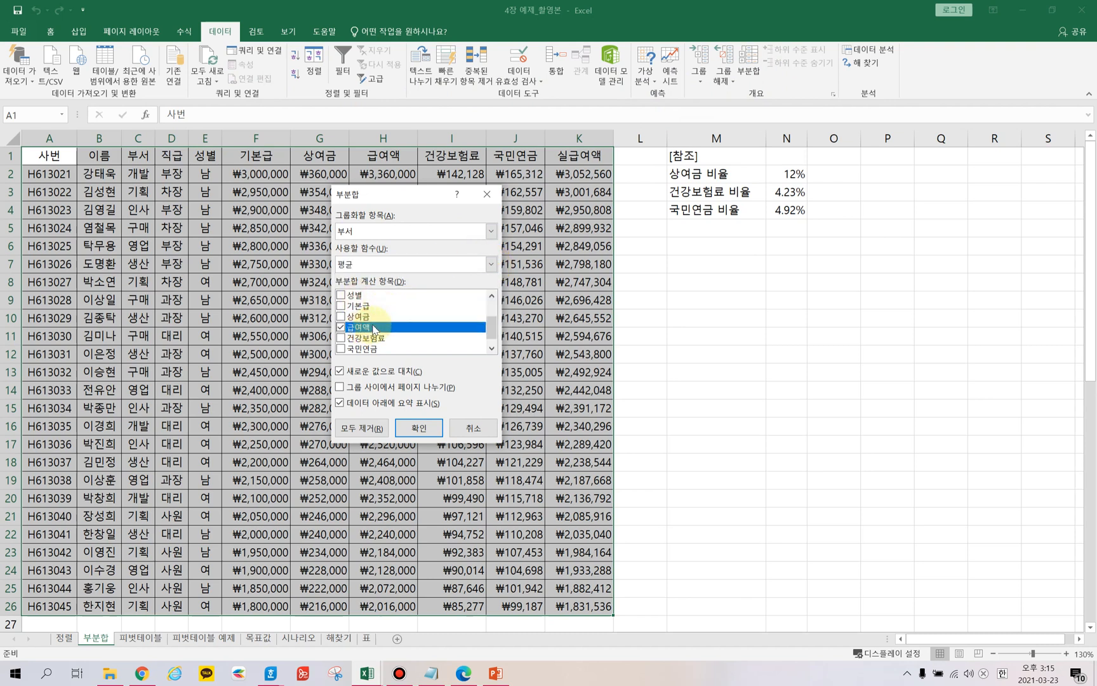
scroll(374, 328, down, 1)
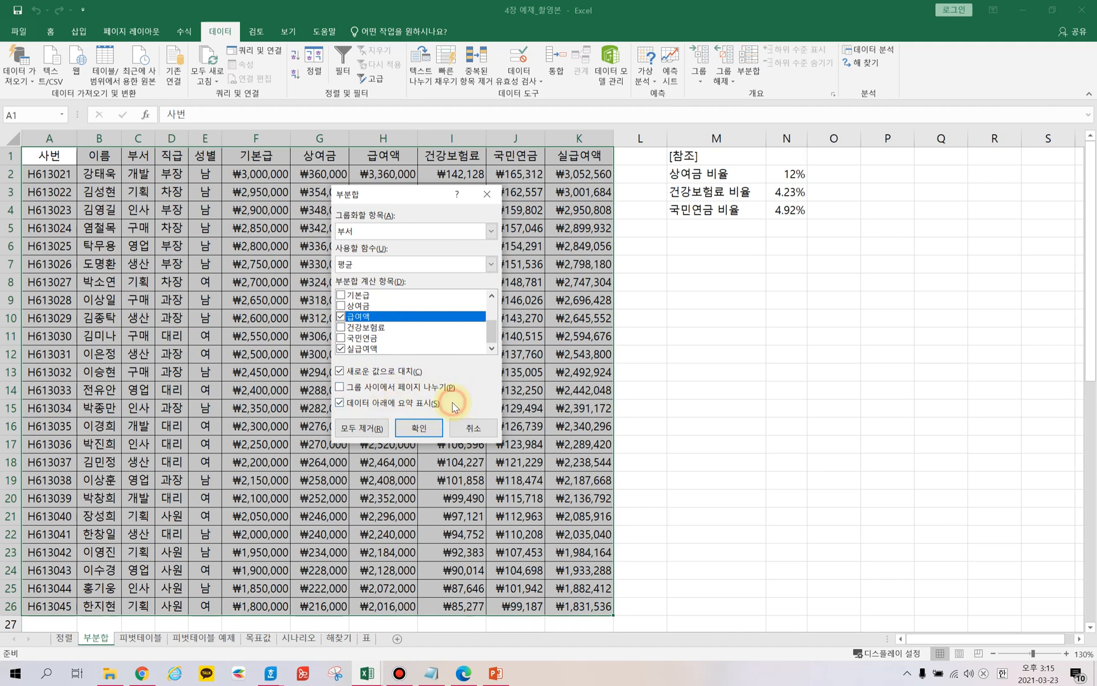
click(419, 429)
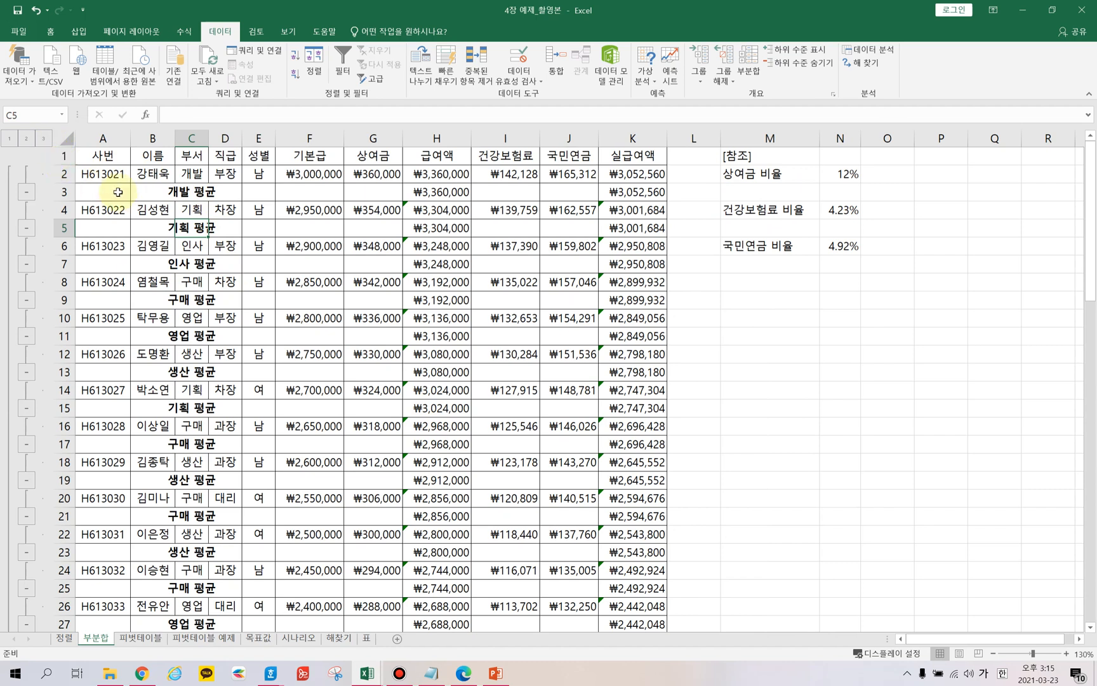
Examine the department average rows inserted throughout the table.
click(163, 176)
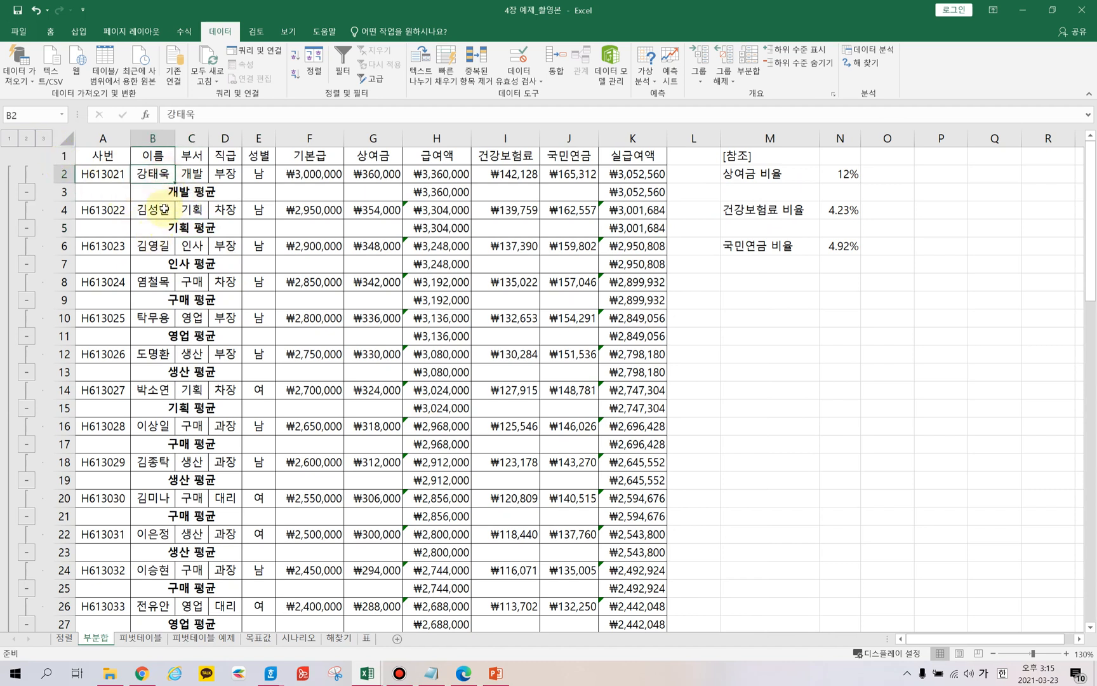
click(186, 190)
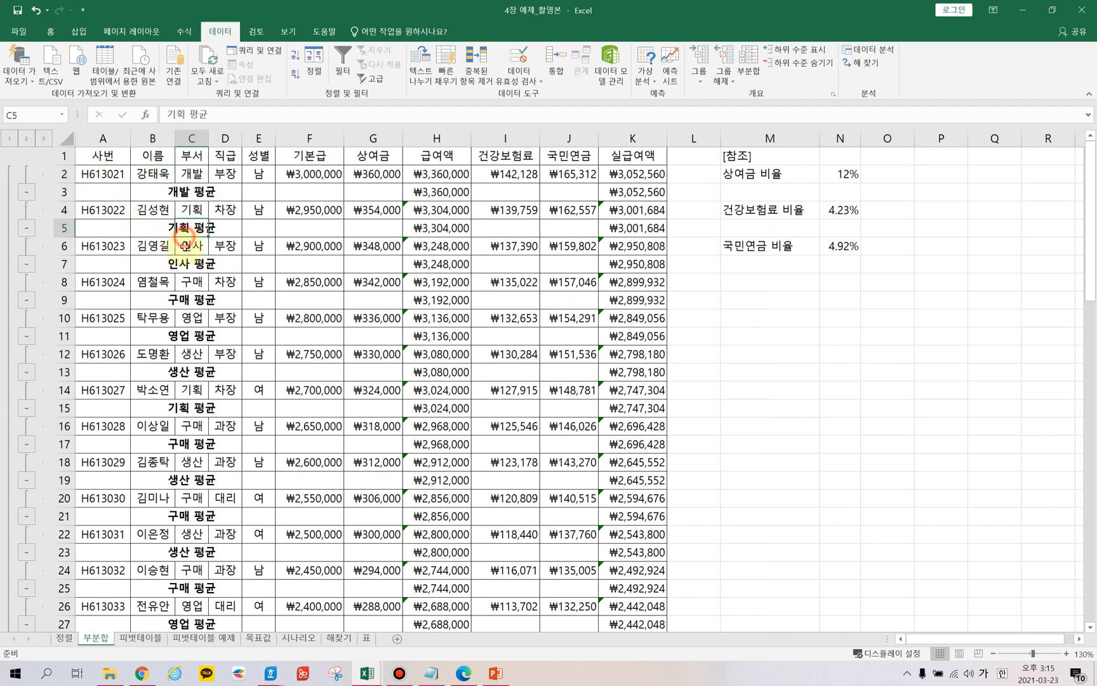
click(191, 264)
scroll(216, 324, down, 2)
scroll(219, 339, down, 8)
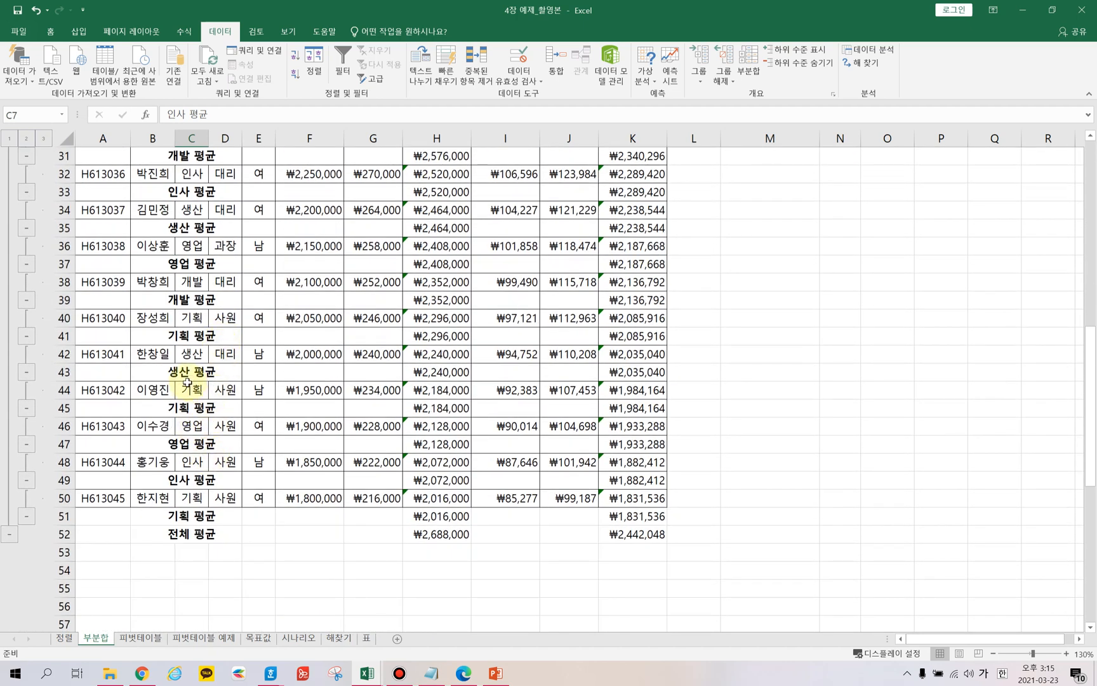
click(191, 408)
click(191, 445)
click(194, 479)
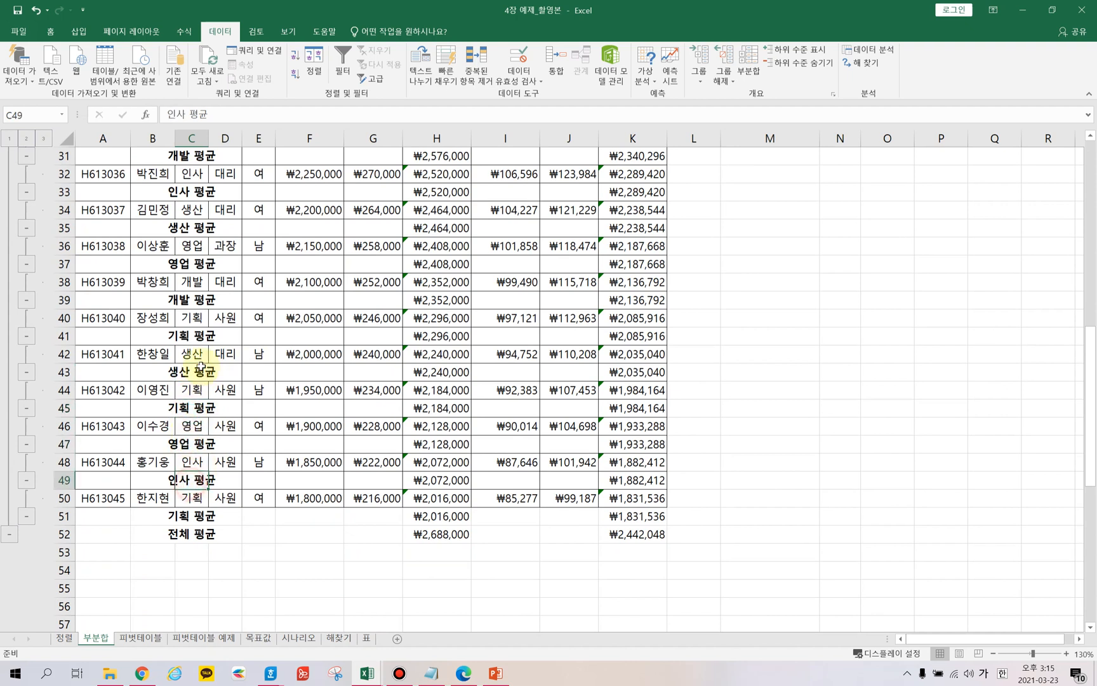
scroll(216, 349, up, 10)
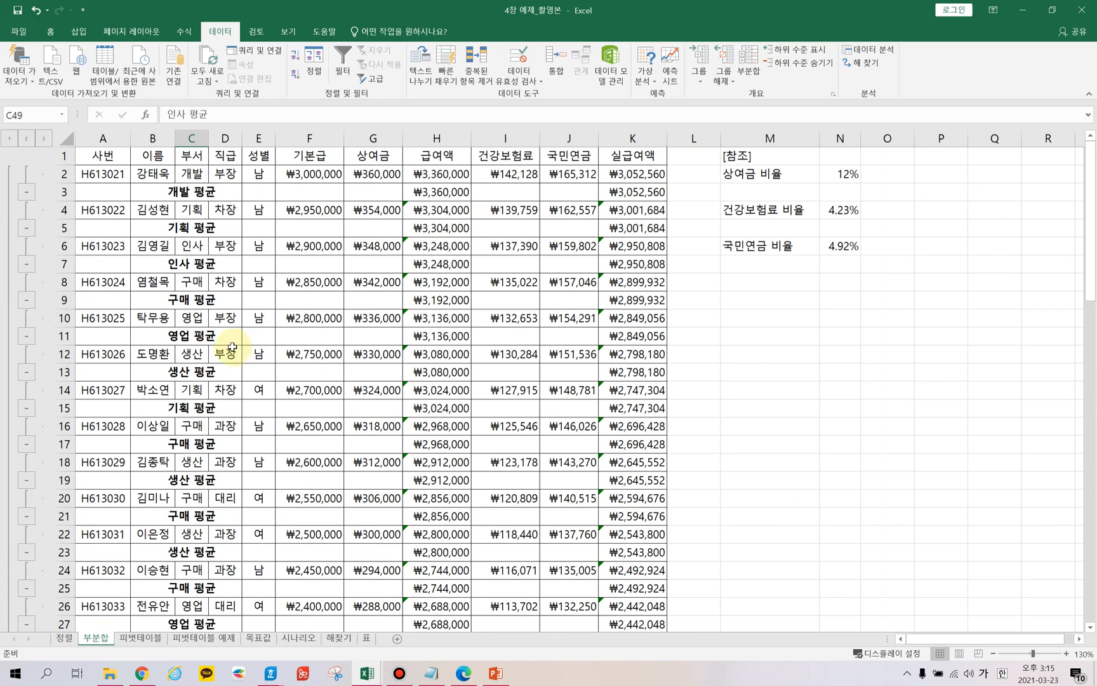
click(219, 228)
click(190, 216)
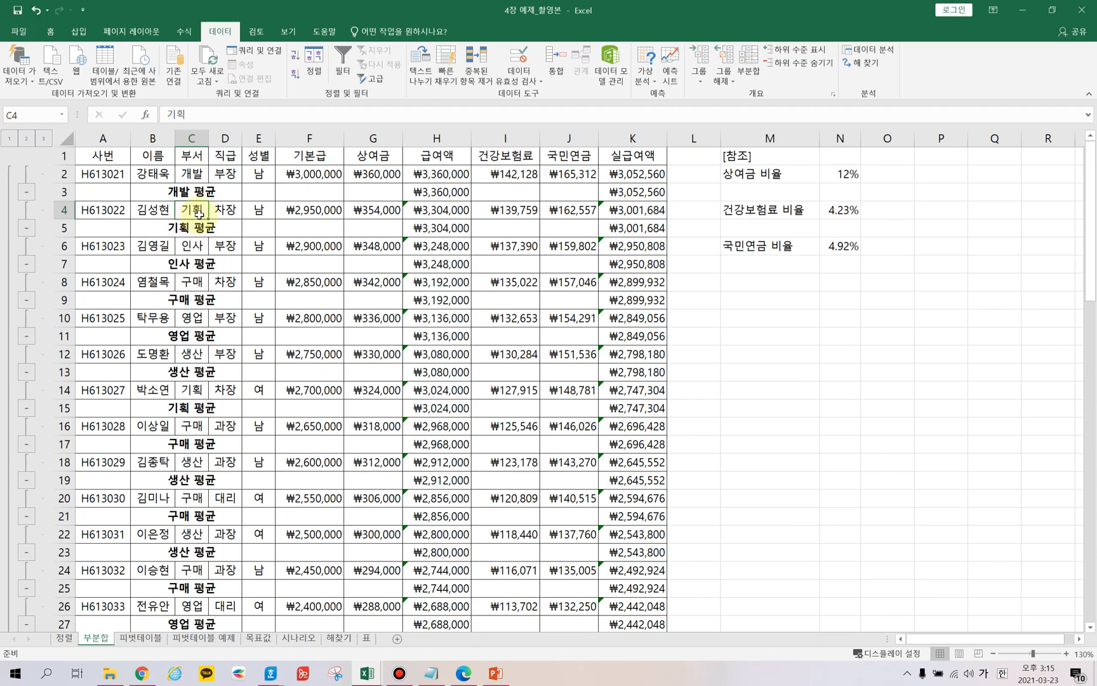
Remove all subtotals, then sort the table ascending by the 부서 column.
click(749, 77)
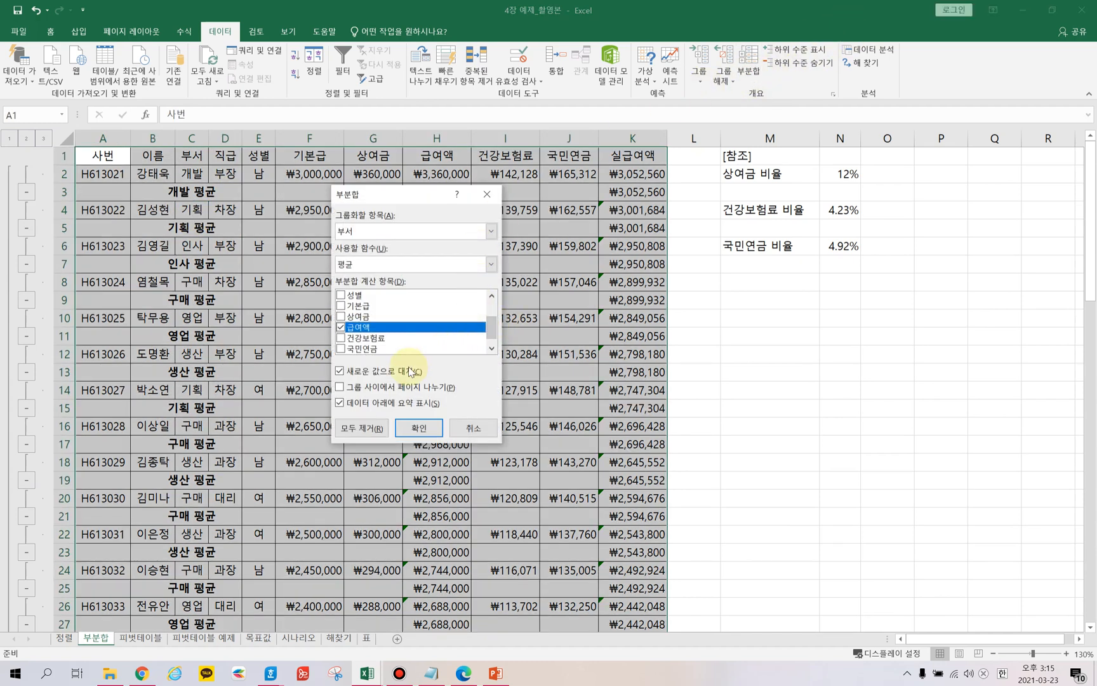
click(362, 428)
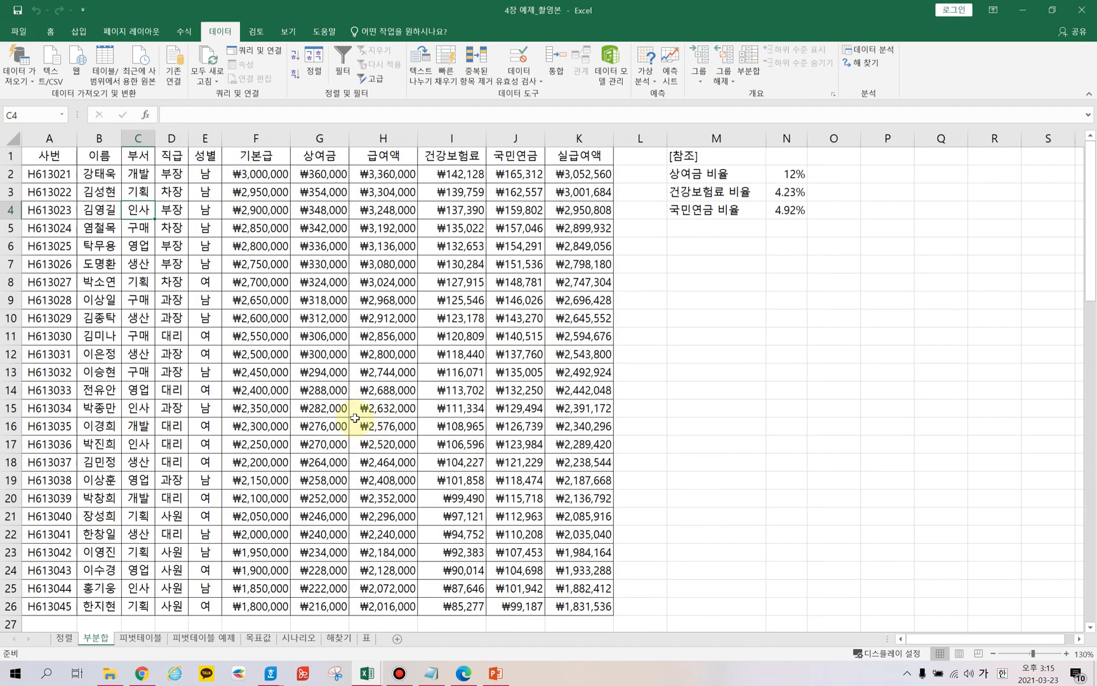
click(100, 191)
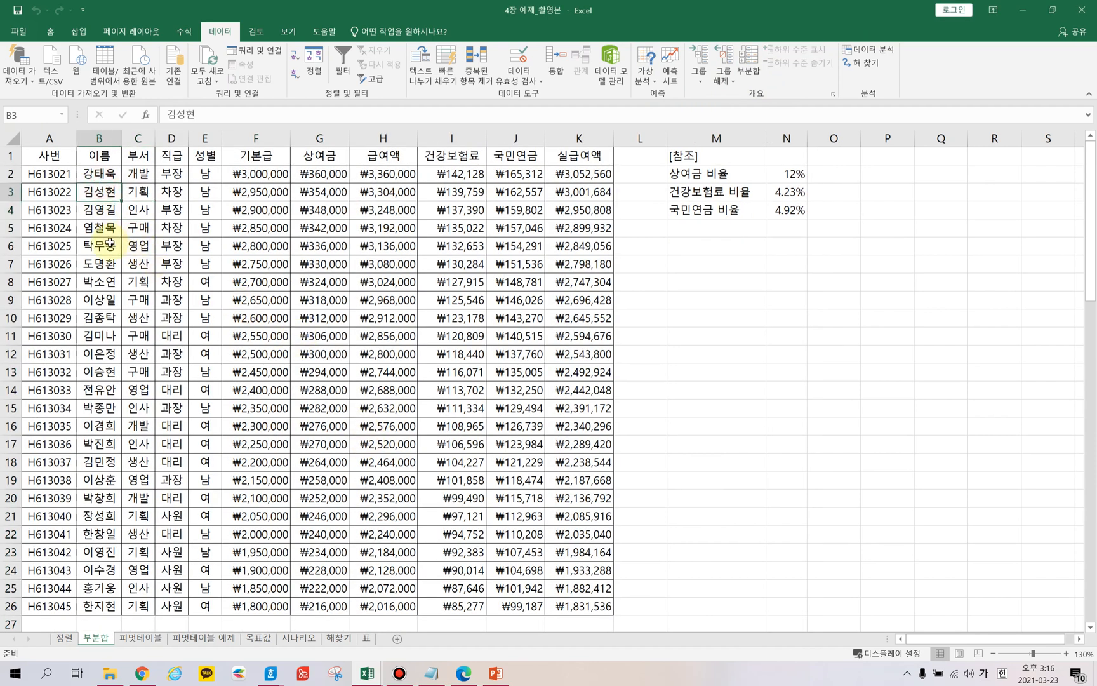
click(138, 176)
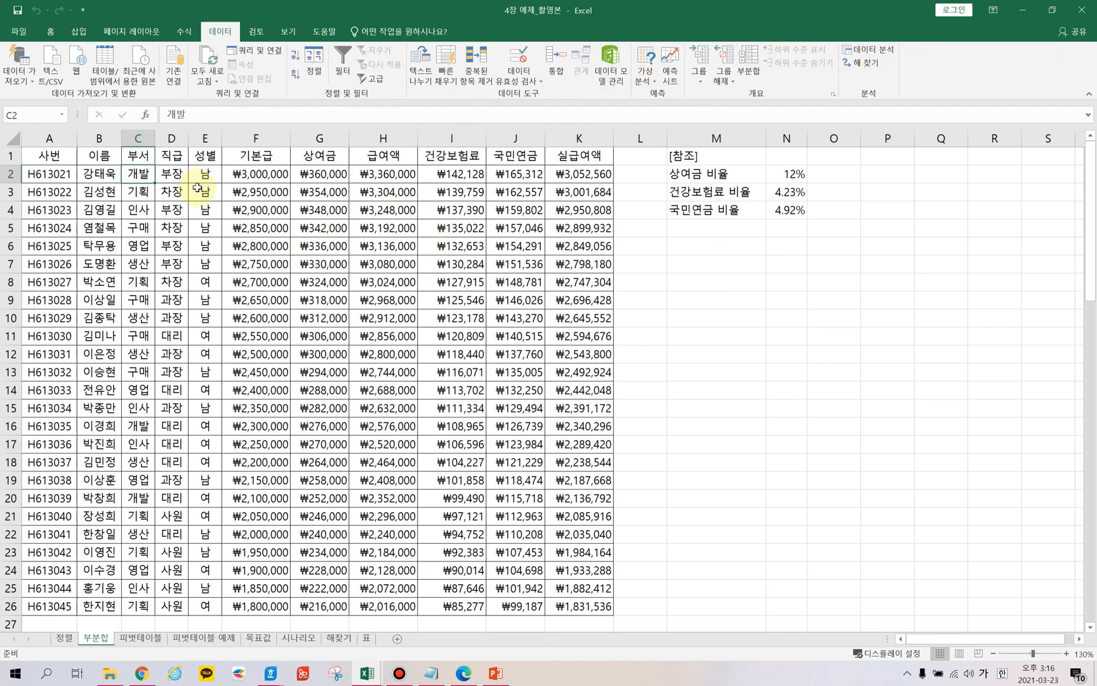
click(50, 32)
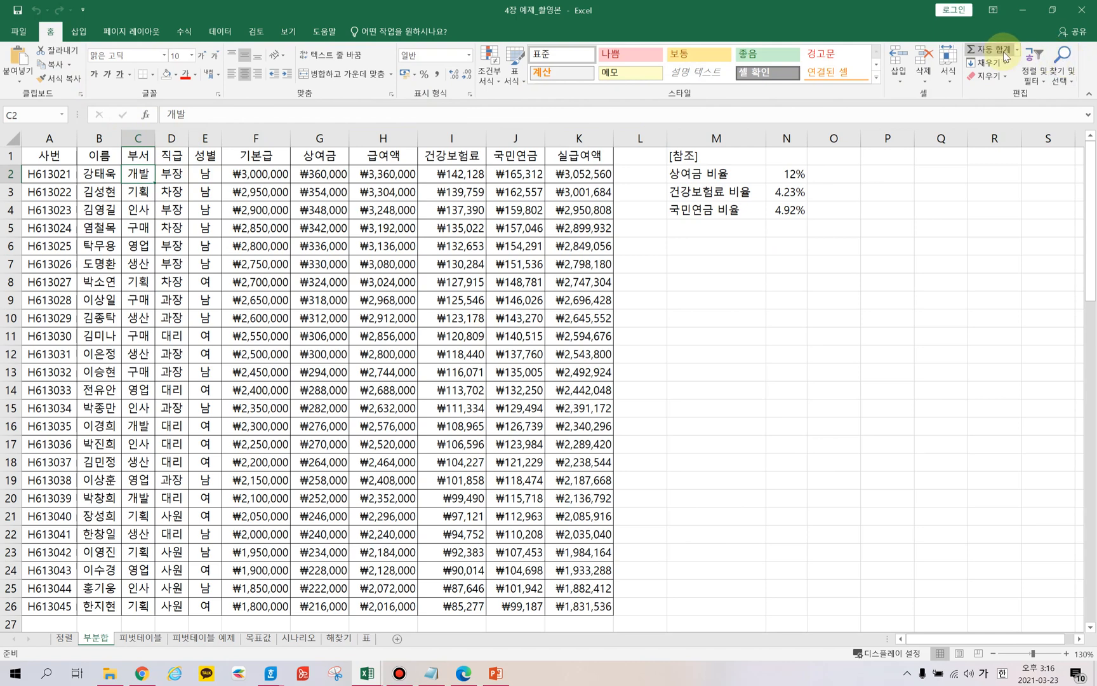
click(1036, 80)
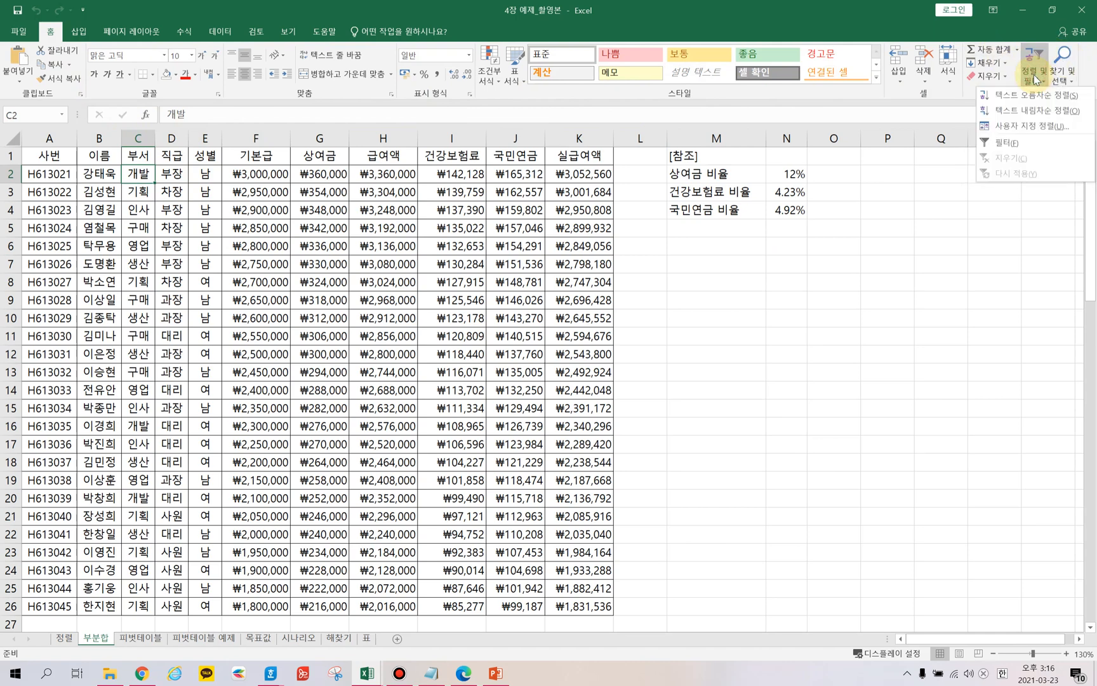
click(1032, 95)
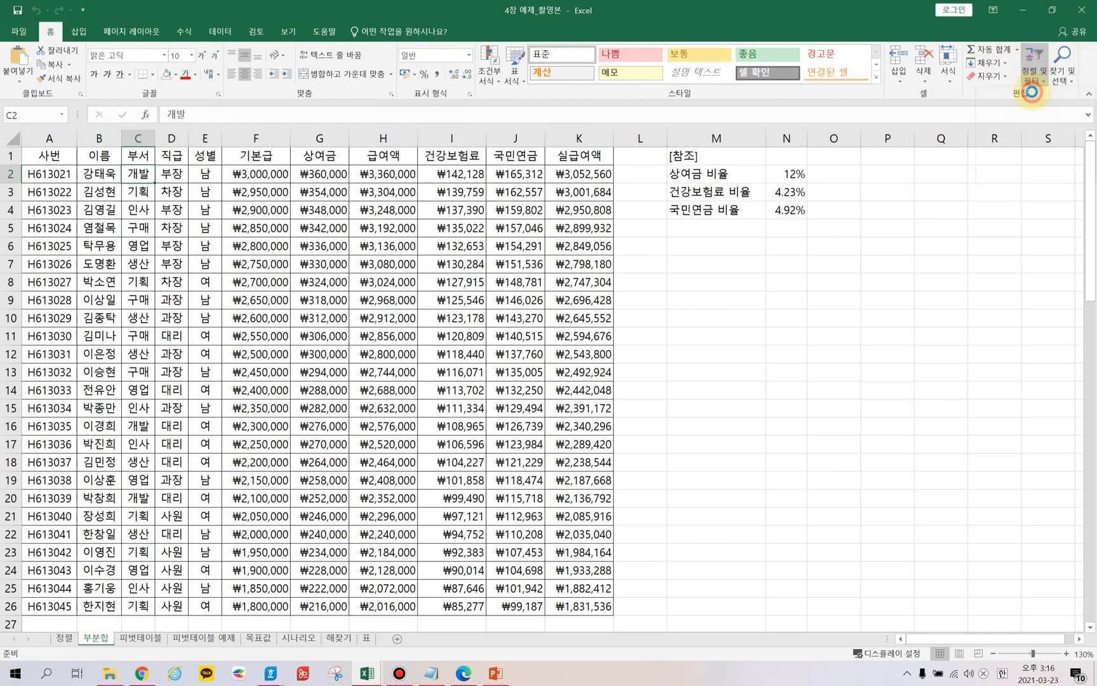
Apply a subtotal grouped by 부서 using 평균 on 급여액 and 실급여액.
click(131, 274)
drag(138, 246, 142, 400)
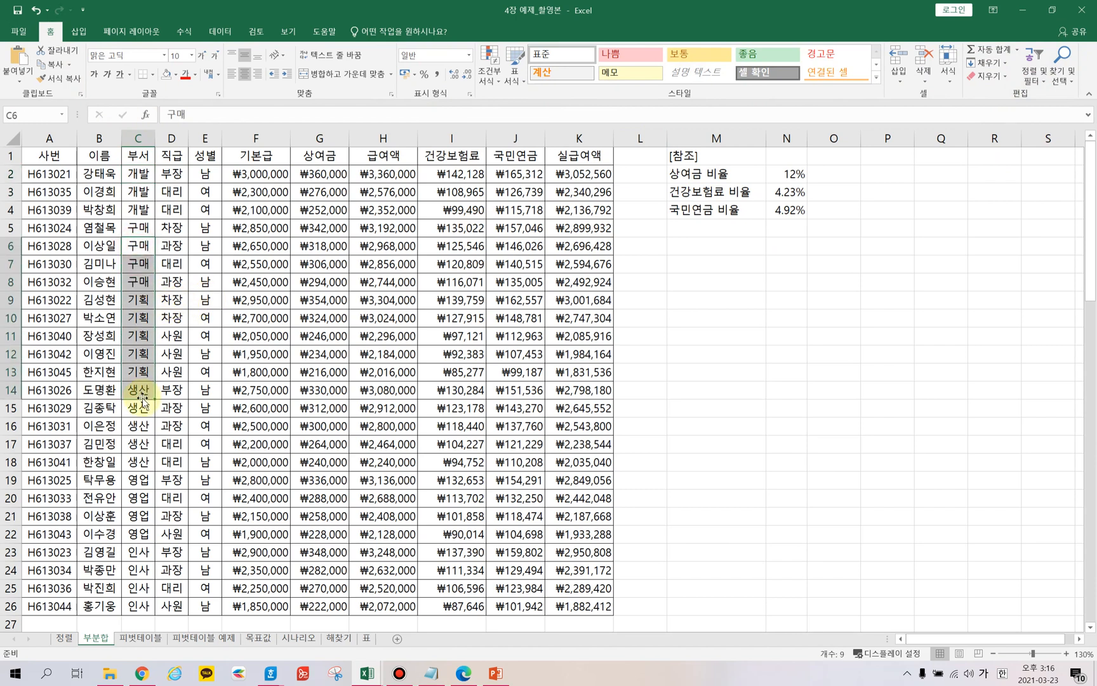
click(138, 227)
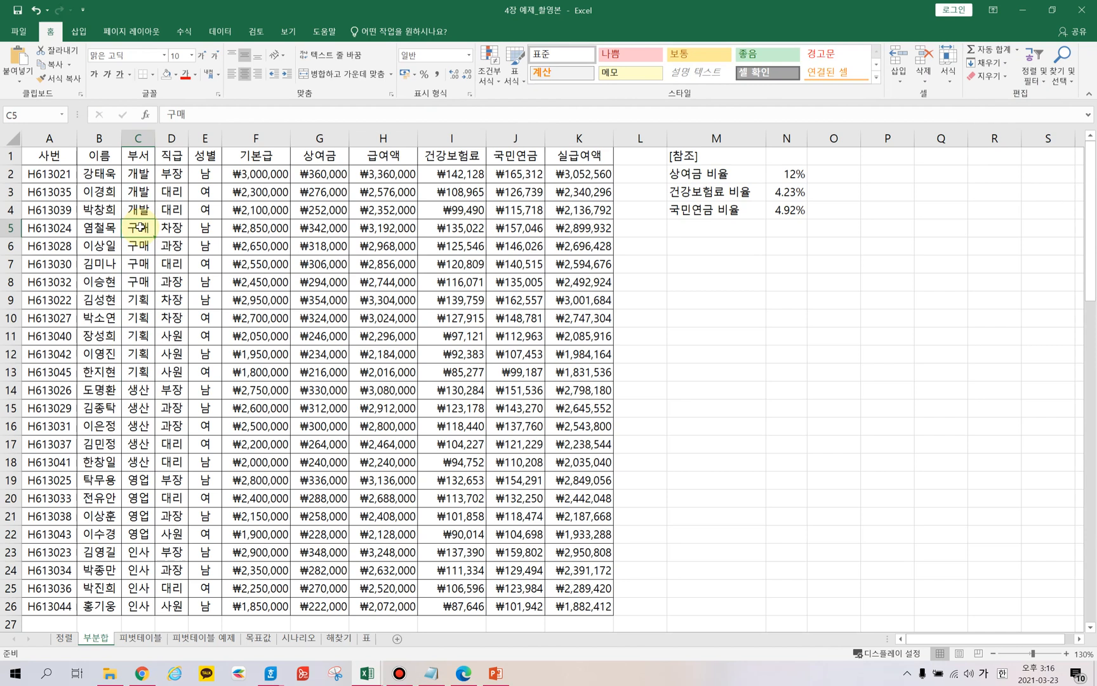
click(220, 32)
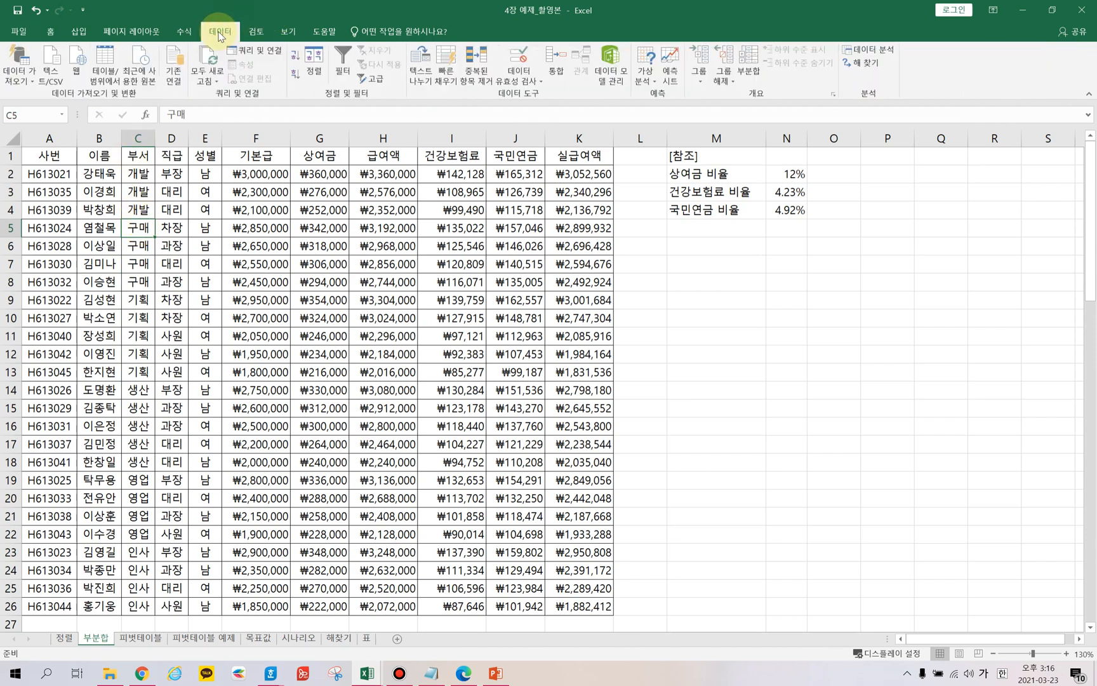
click(747, 74)
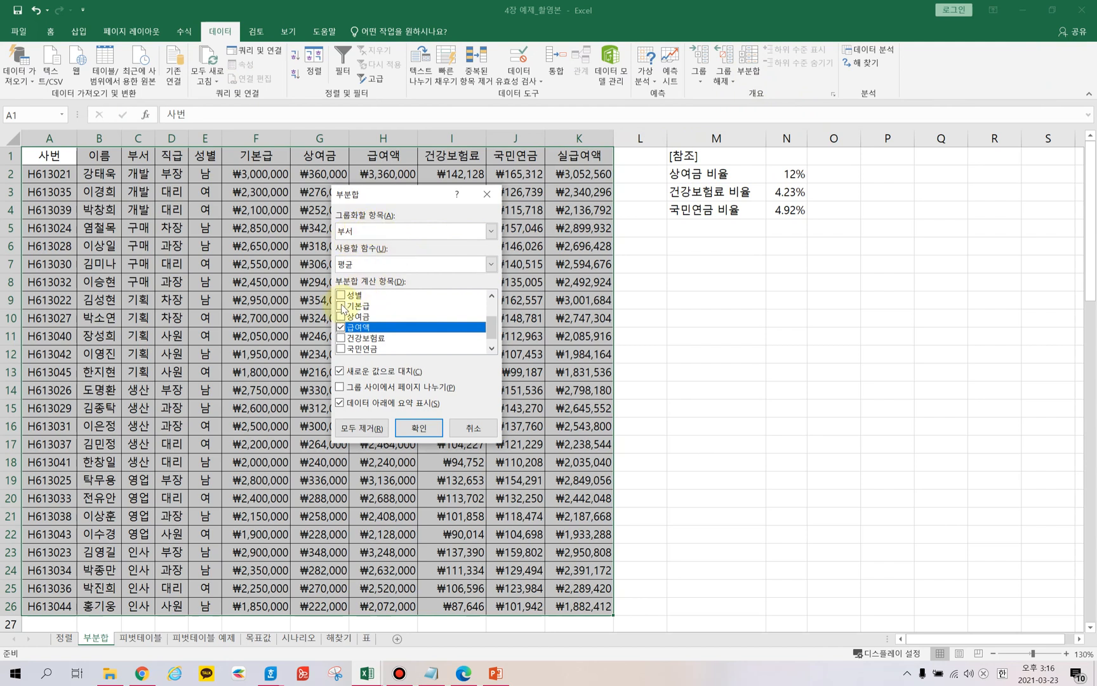
click(418, 429)
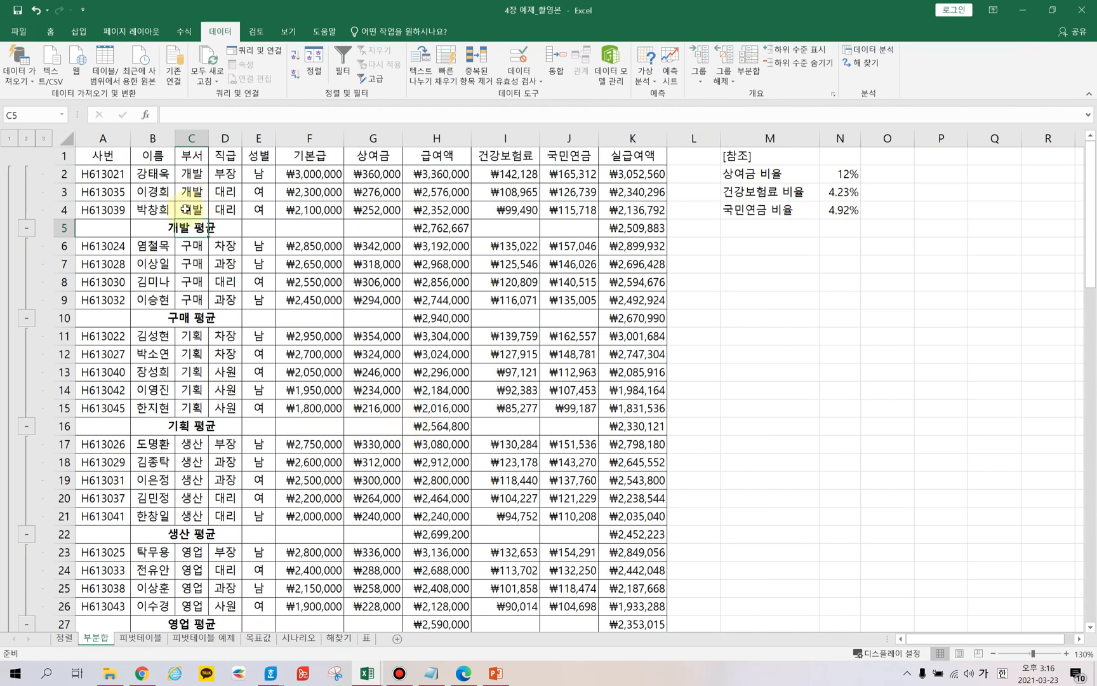
Inspect the department average rows and their SUBTOTAL formulas down to the overall average.
drag(194, 173, 195, 208)
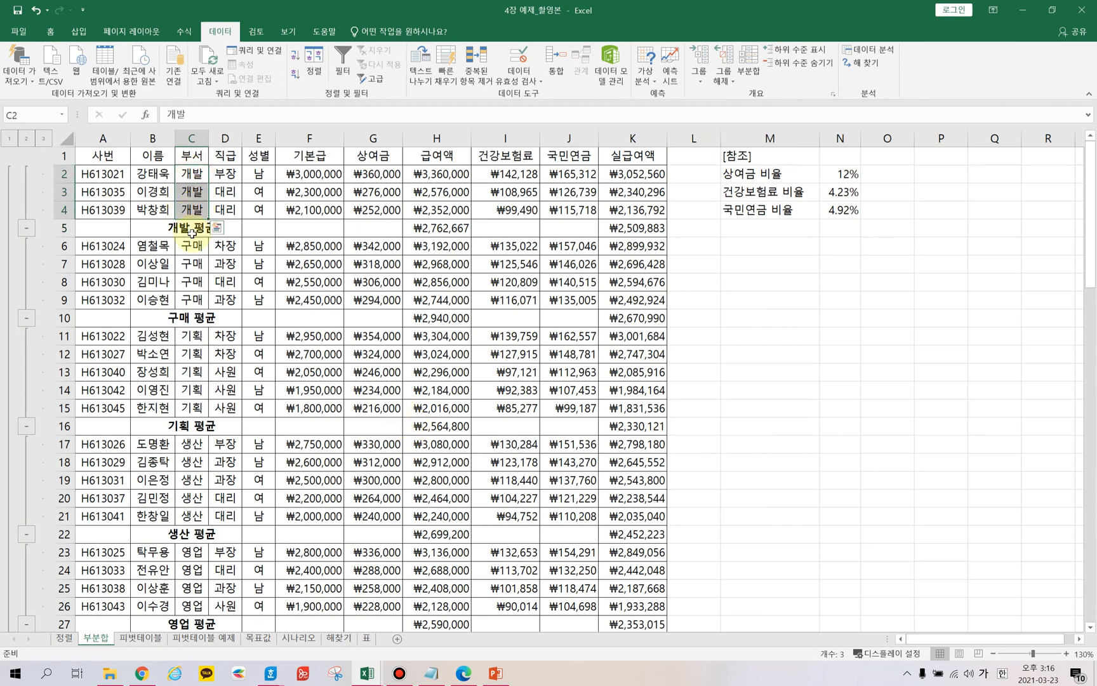
click(192, 229)
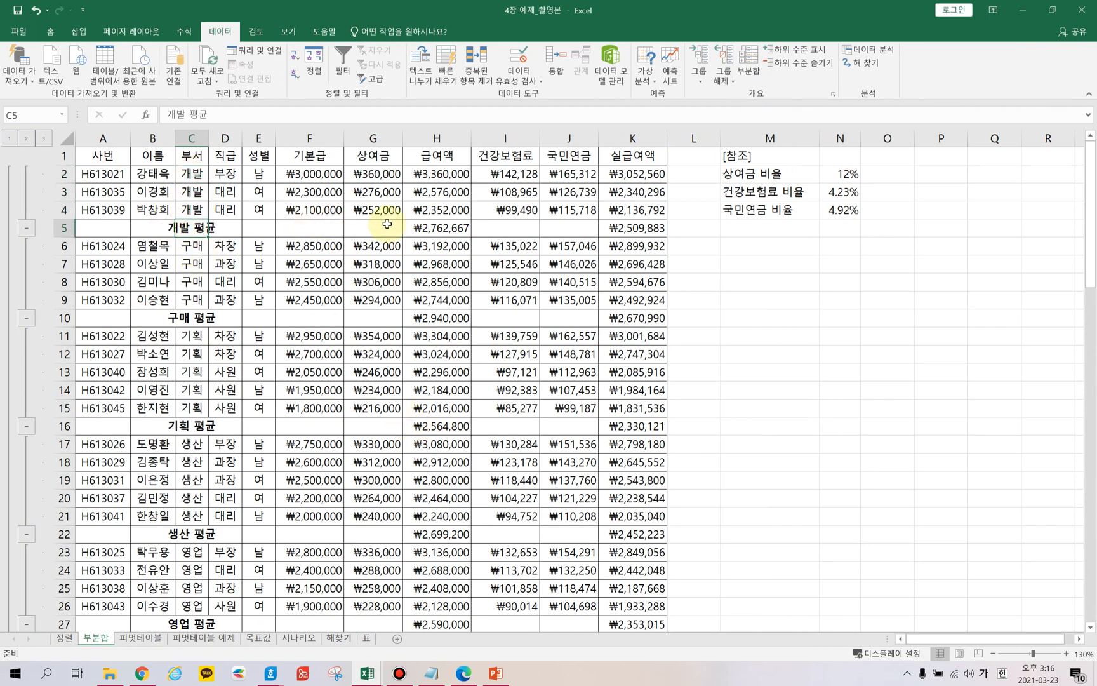
click(650, 228)
click(425, 227)
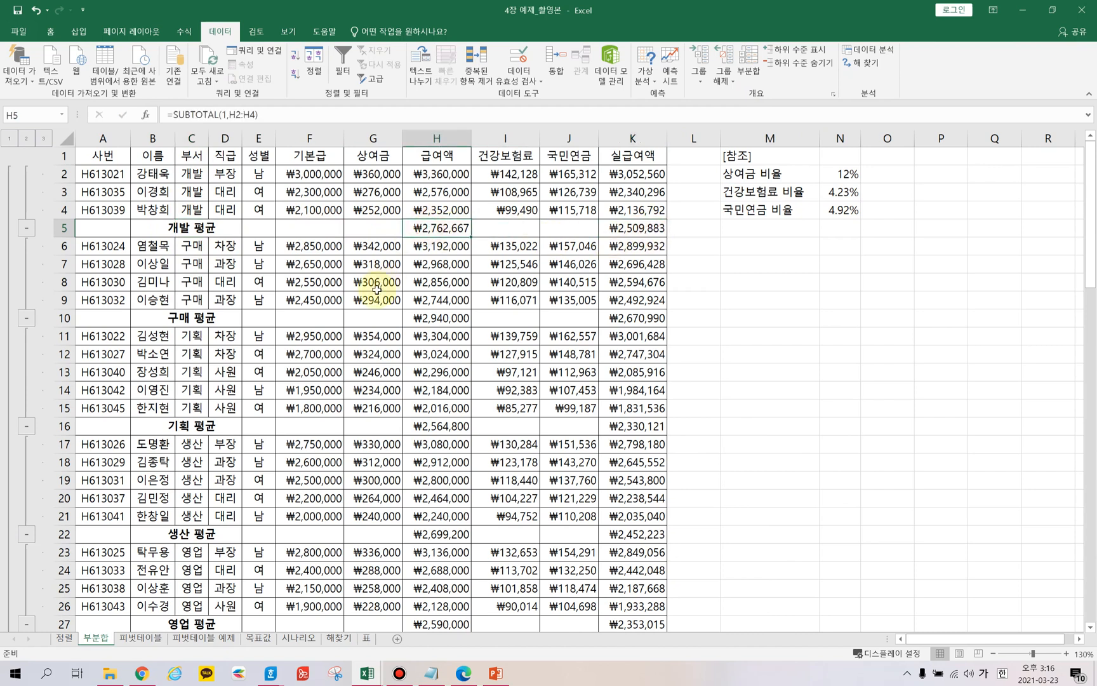
click(184, 318)
click(423, 318)
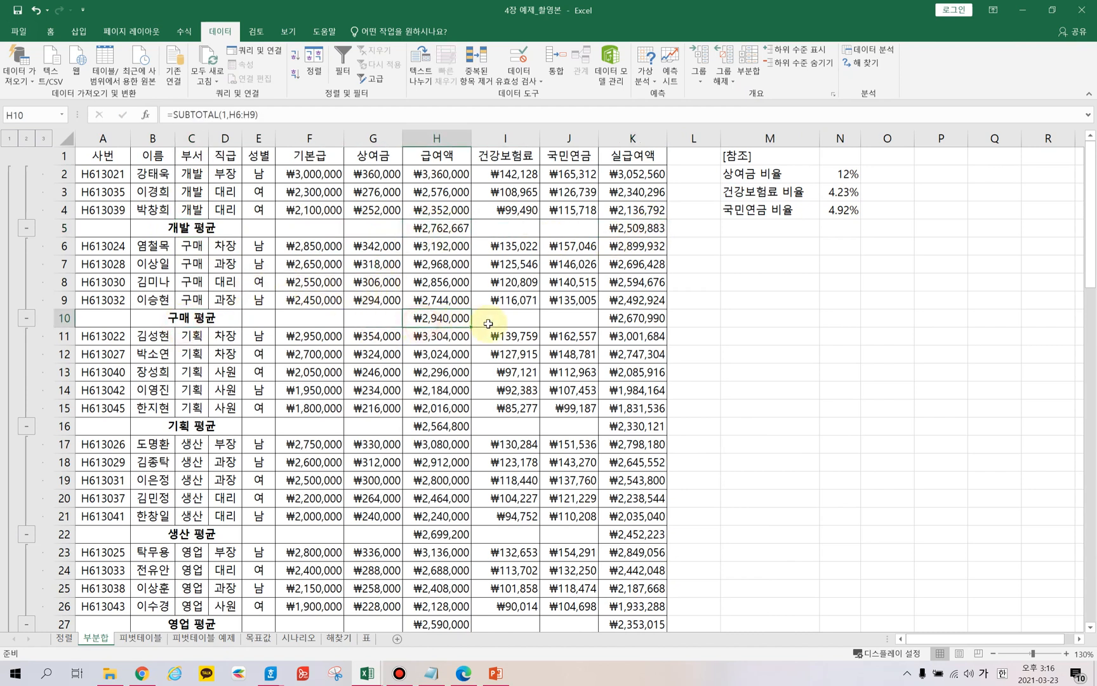
click(641, 317)
scroll(299, 387, down, 5)
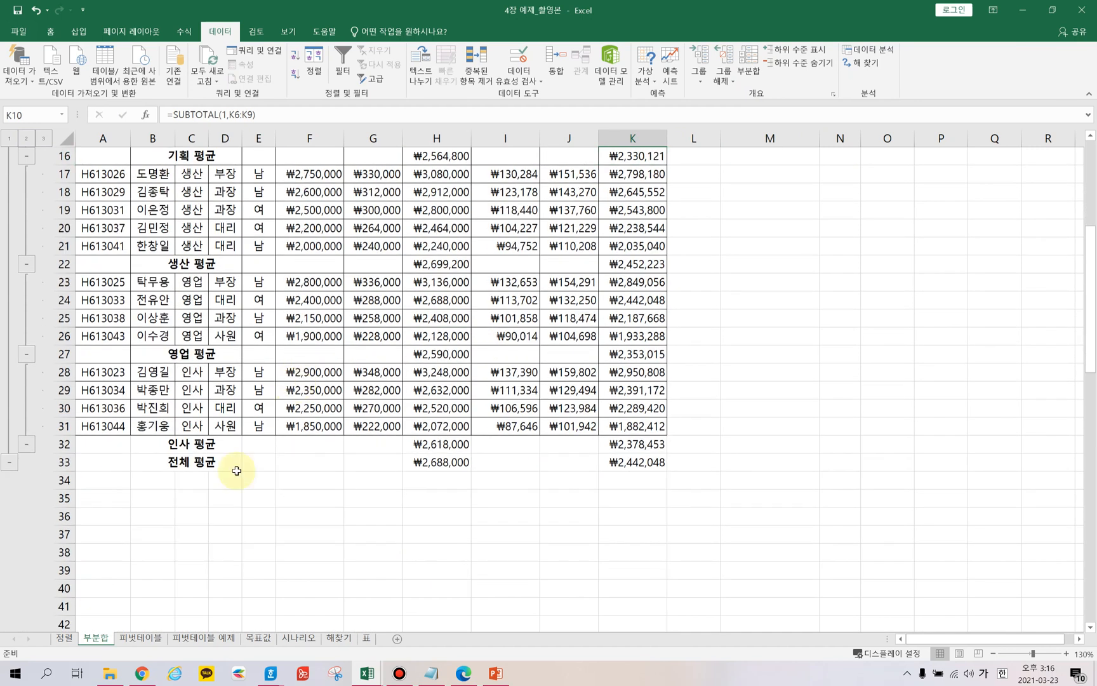
Collapse the 인사 and 영업 department groups in the subtotal outline.
click(181, 464)
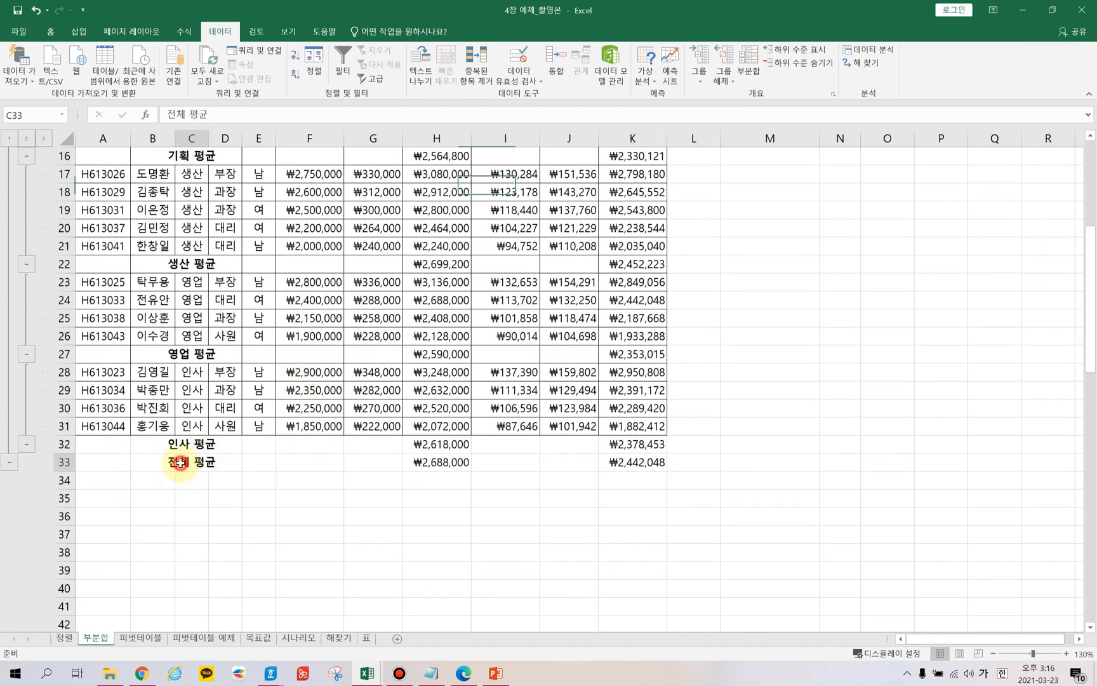
click(433, 465)
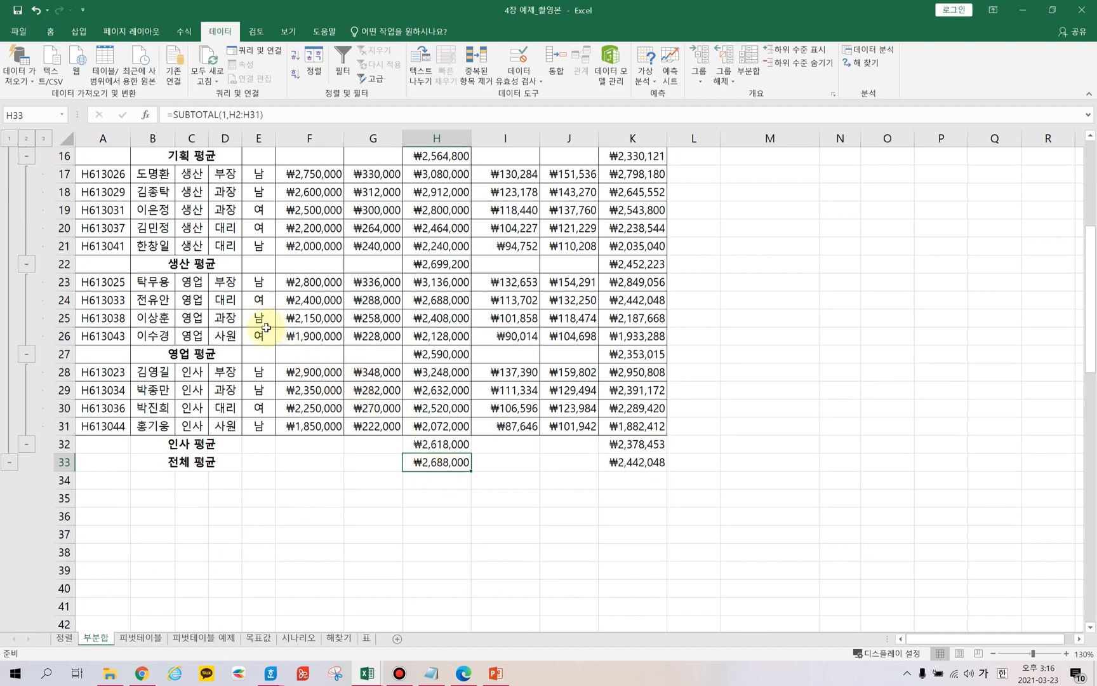
click(26, 444)
click(27, 353)
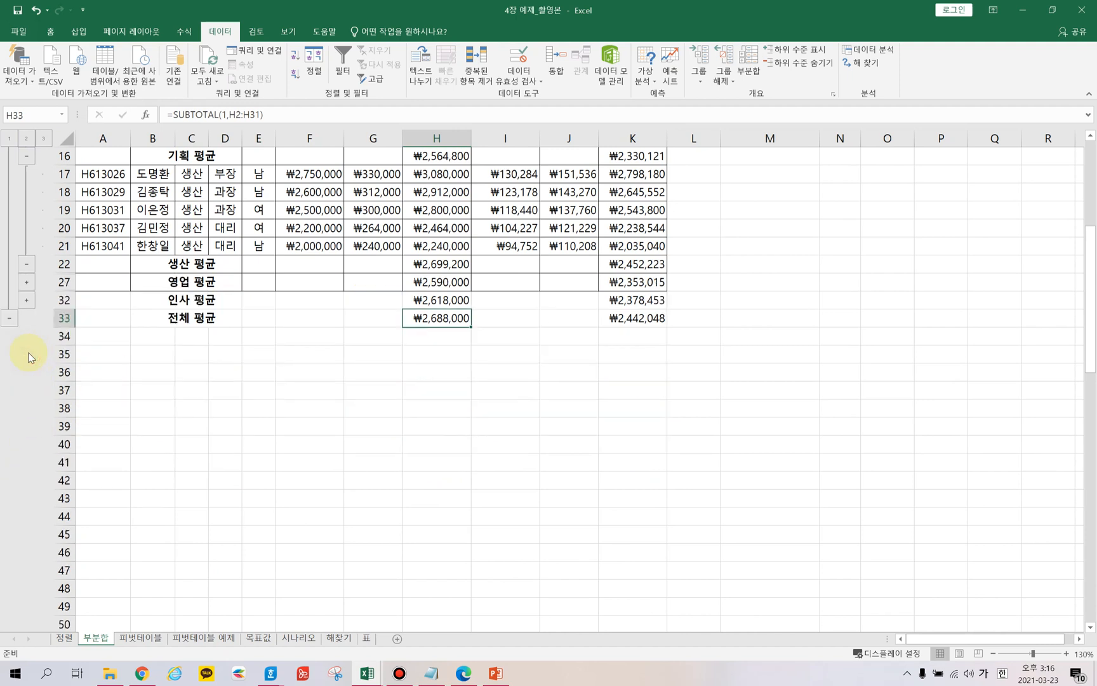
scroll(180, 335, up, 5)
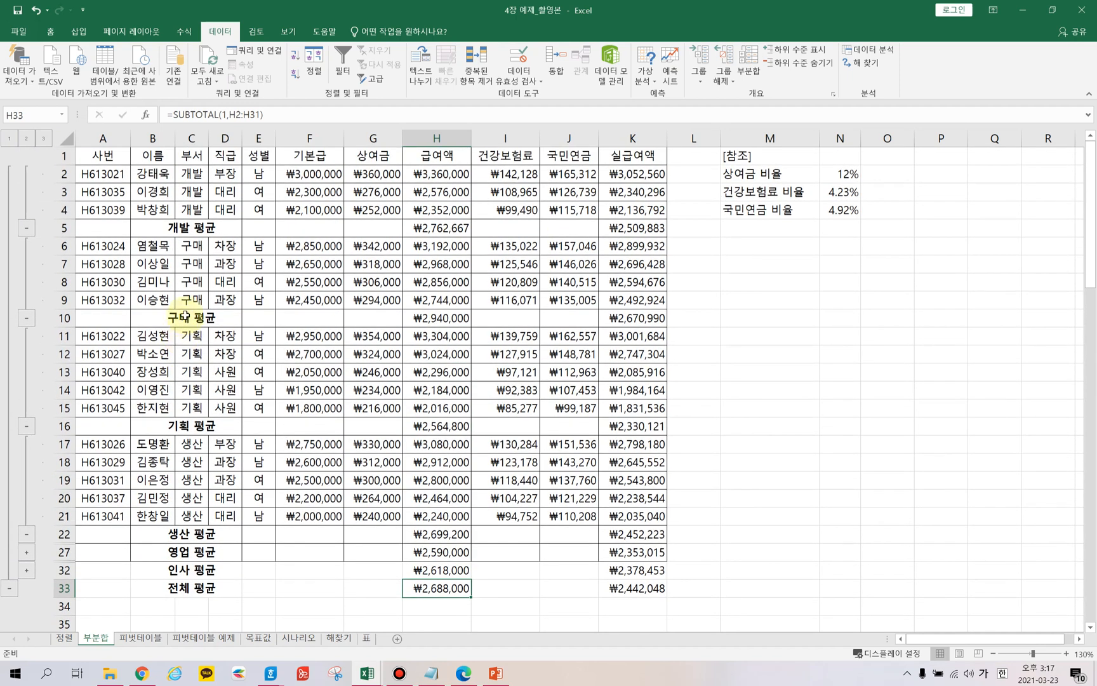
Switch the subtotal outline between levels 1, 2 and 3 to compare the summary views.
click(10, 140)
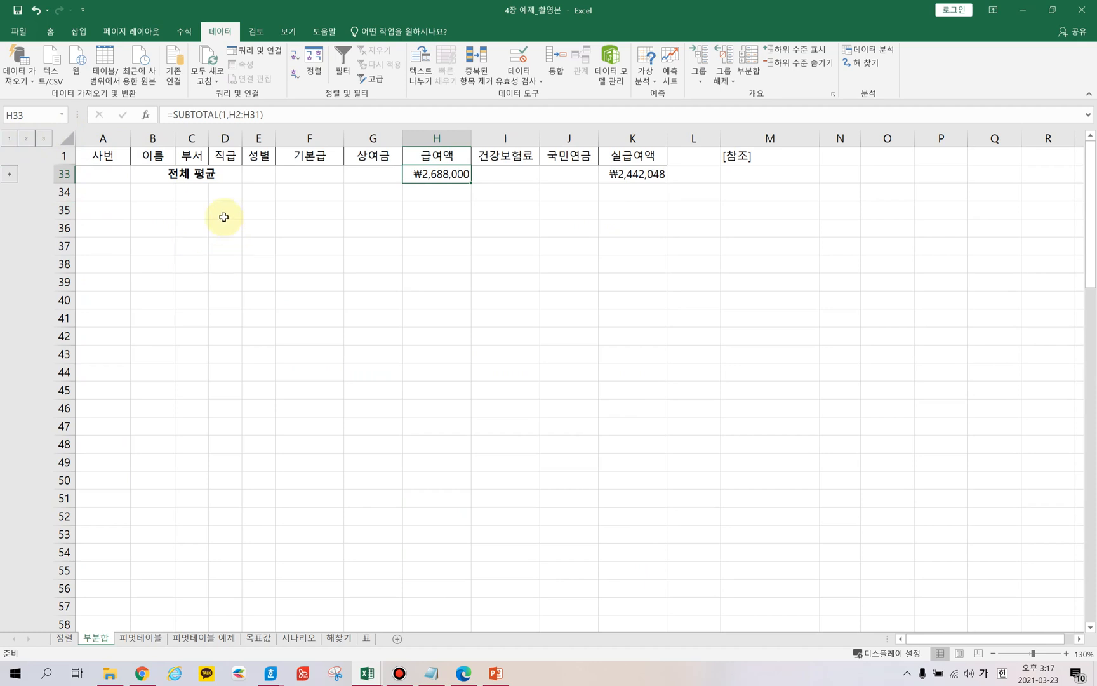
click(640, 179)
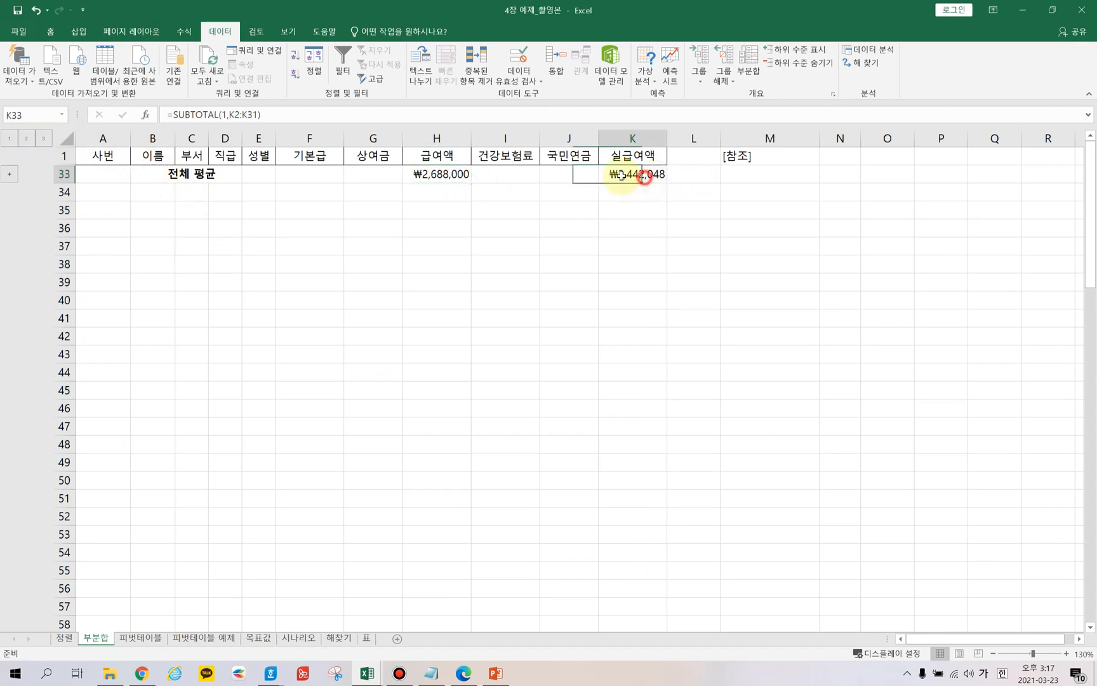
click(432, 170)
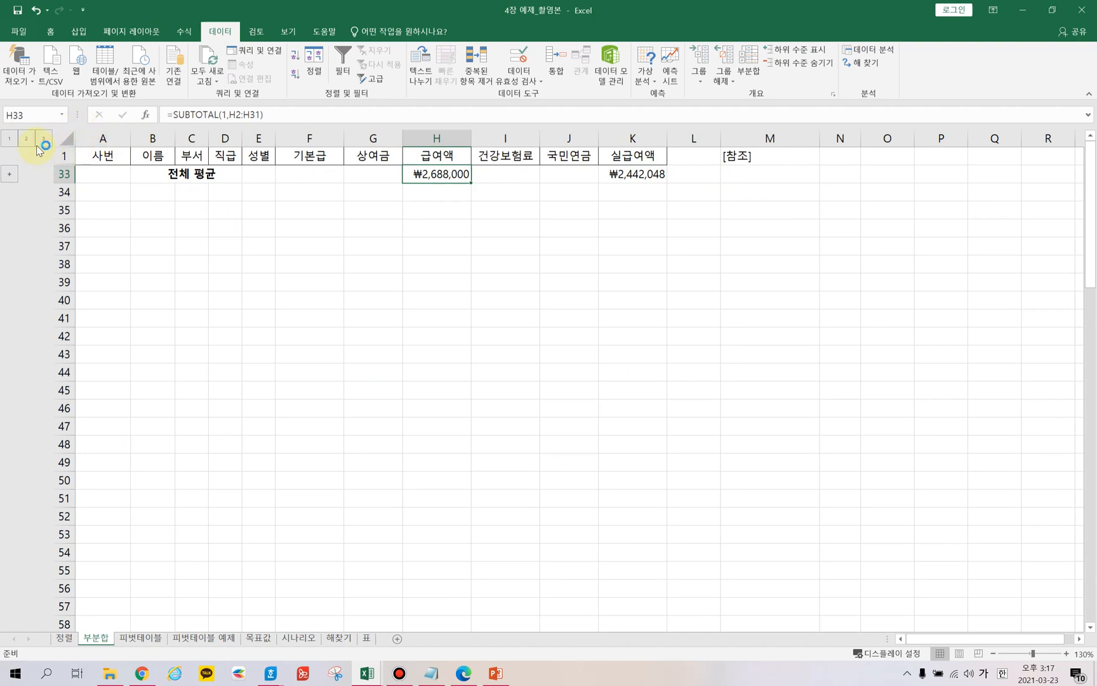
click(10, 173)
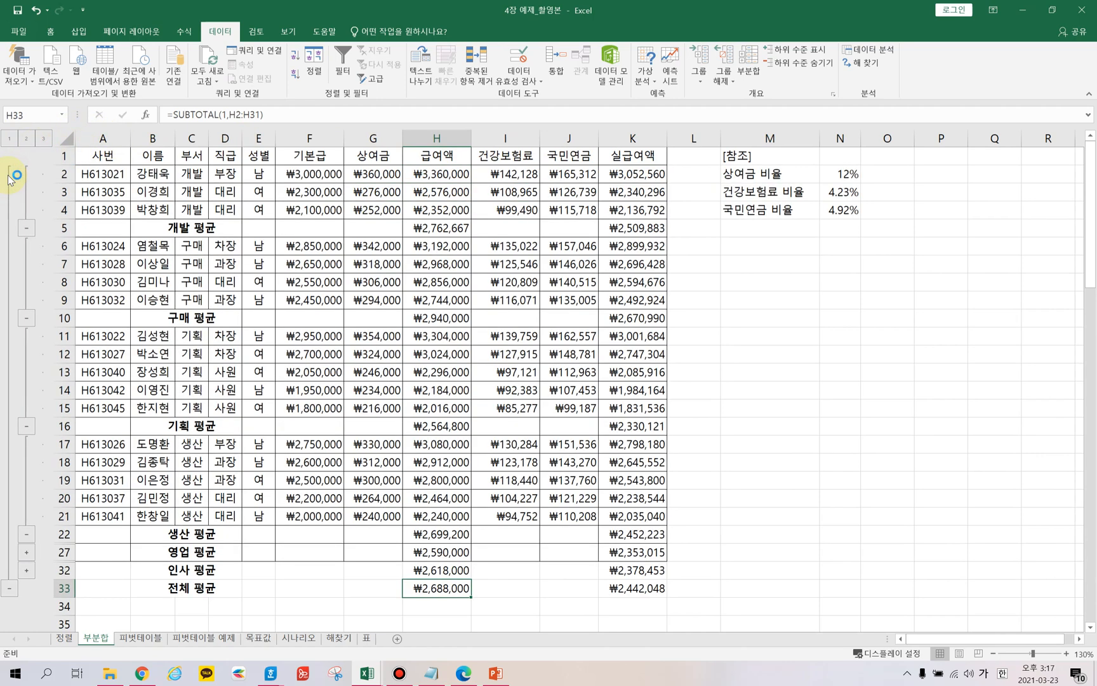
click(9, 138)
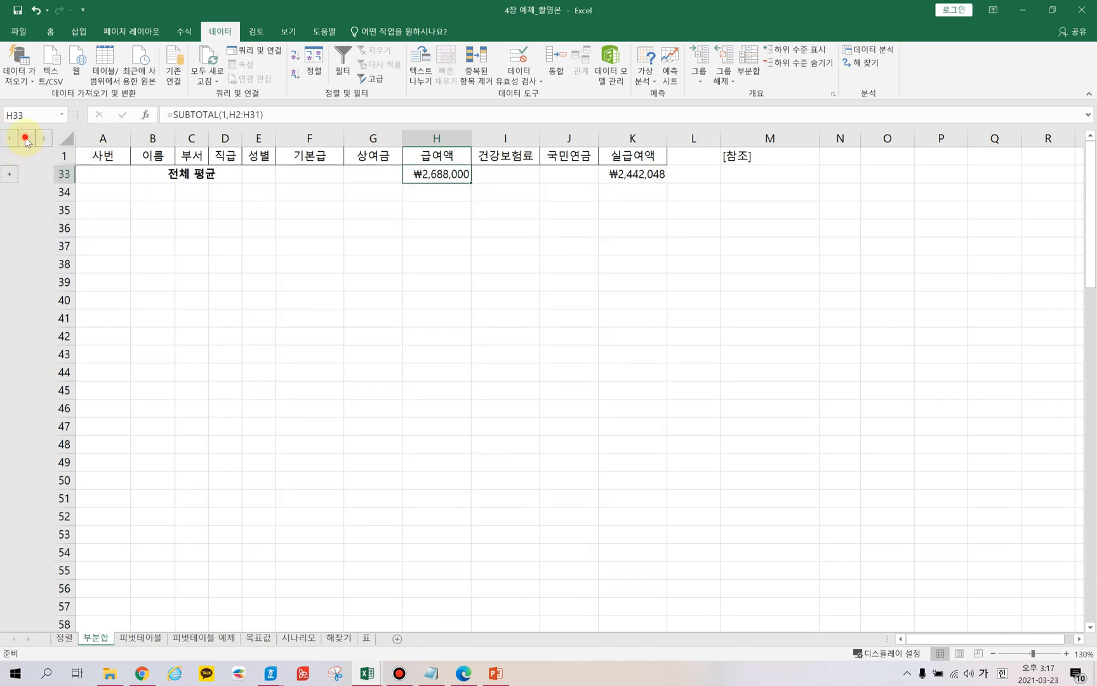
click(25, 138)
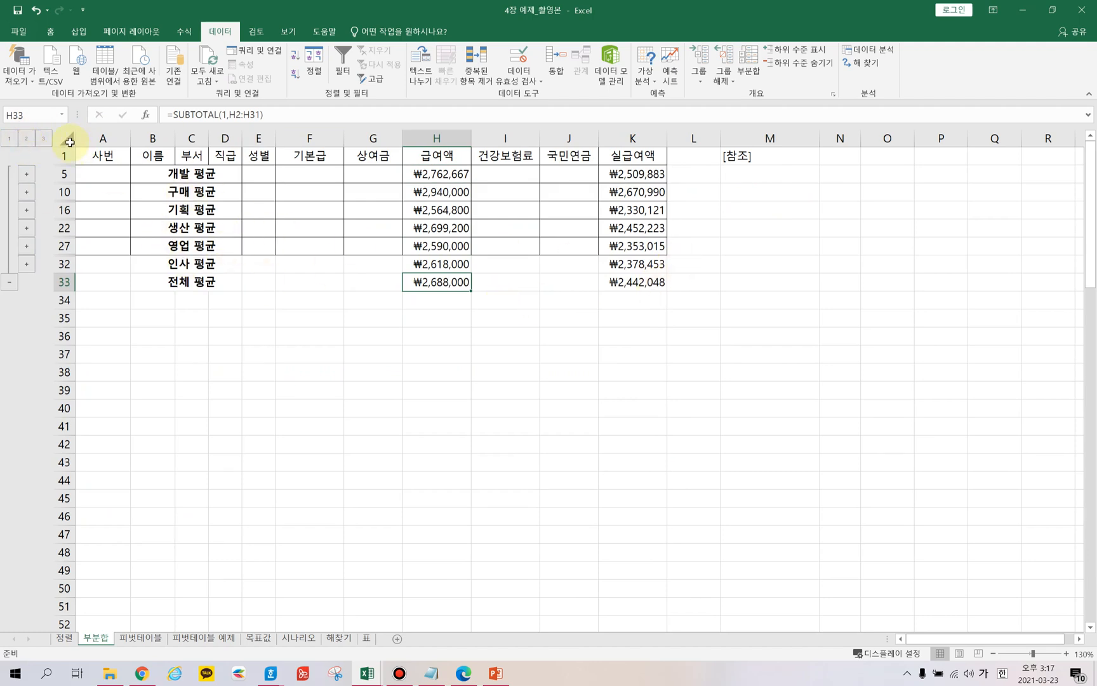
click(43, 138)
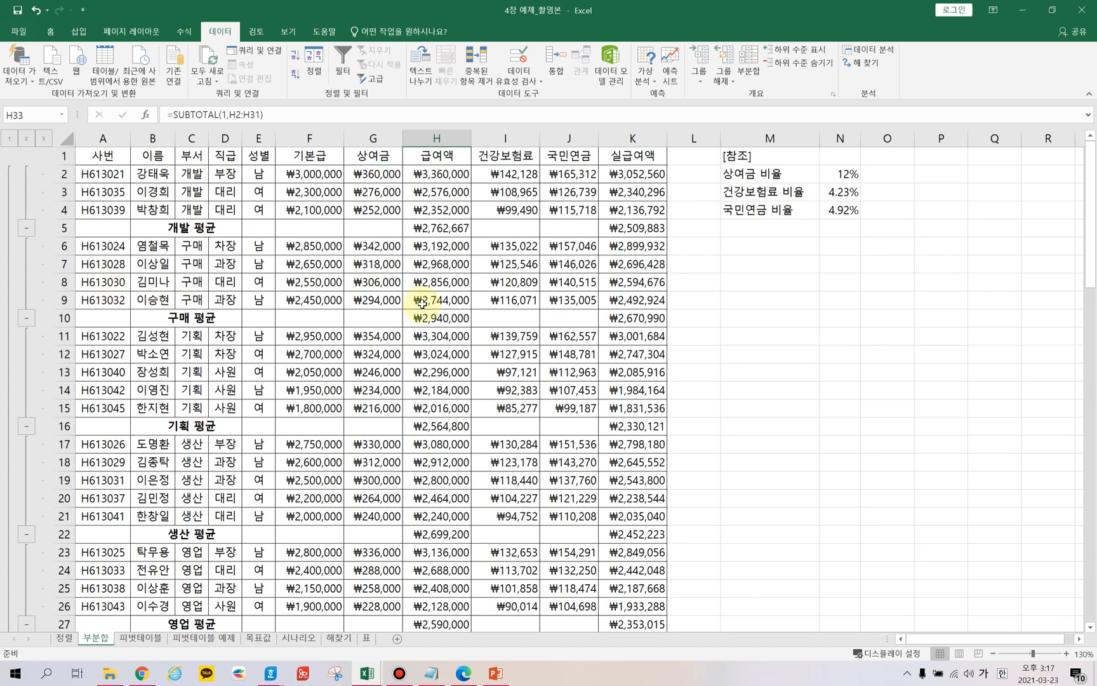
scroll(417, 307, down, 5)
scroll(443, 303, up, 5)
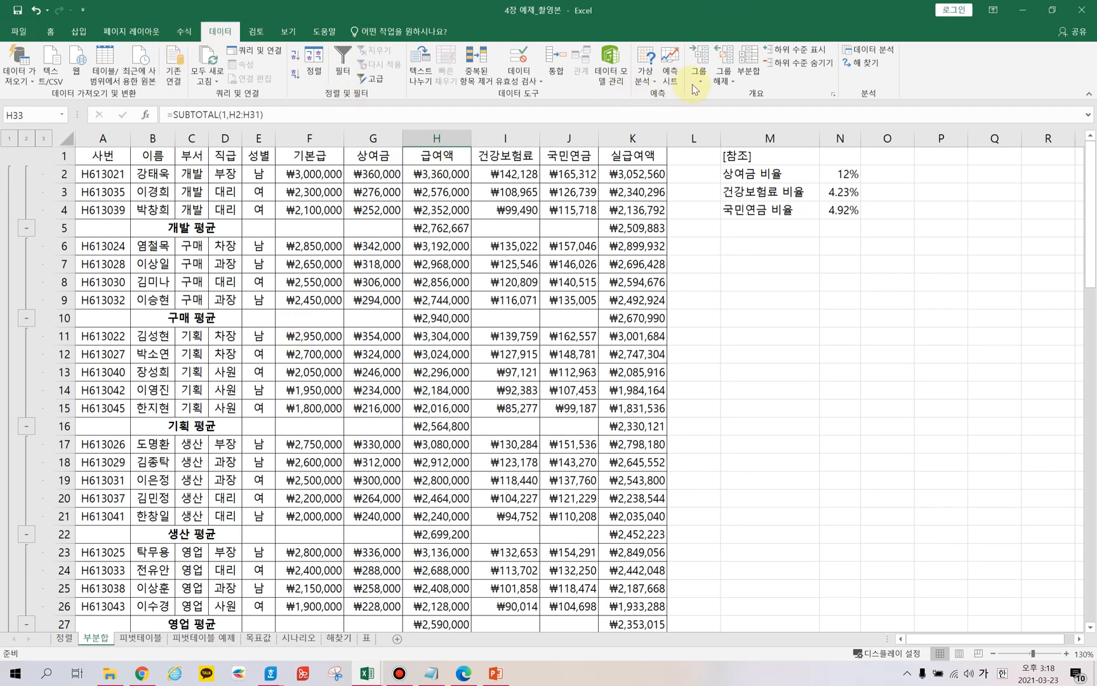
Add a nested subtotal grouped by 직급 using 합계 on 급여액 and 실급여액, keeping the existing department subtotals.
click(750, 71)
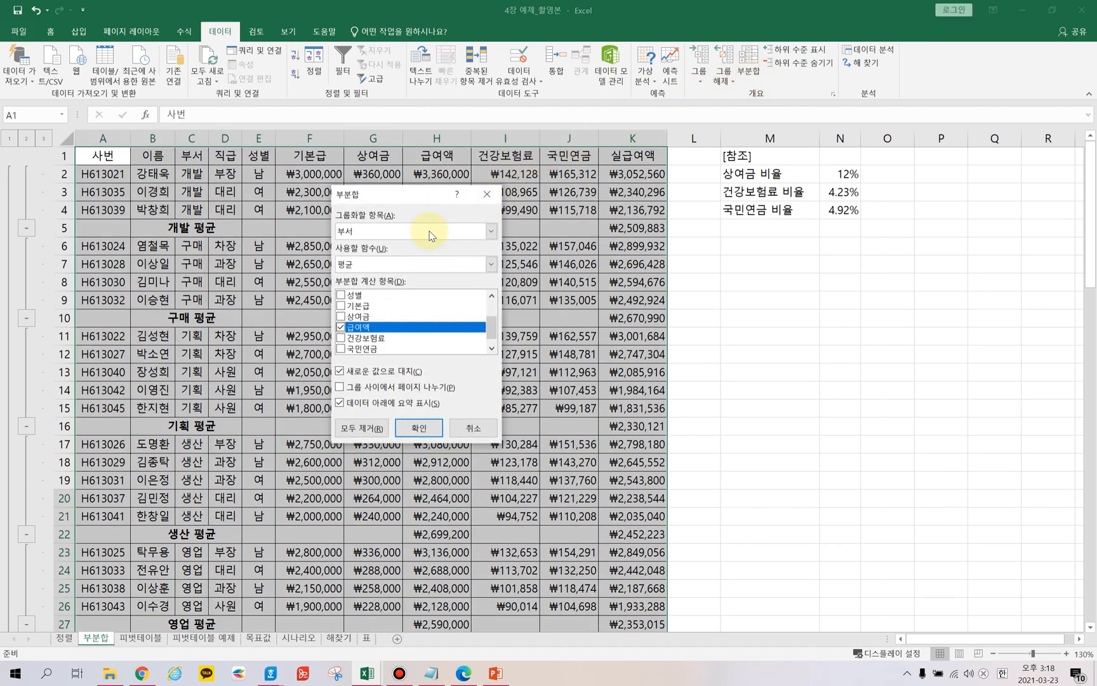
click(490, 231)
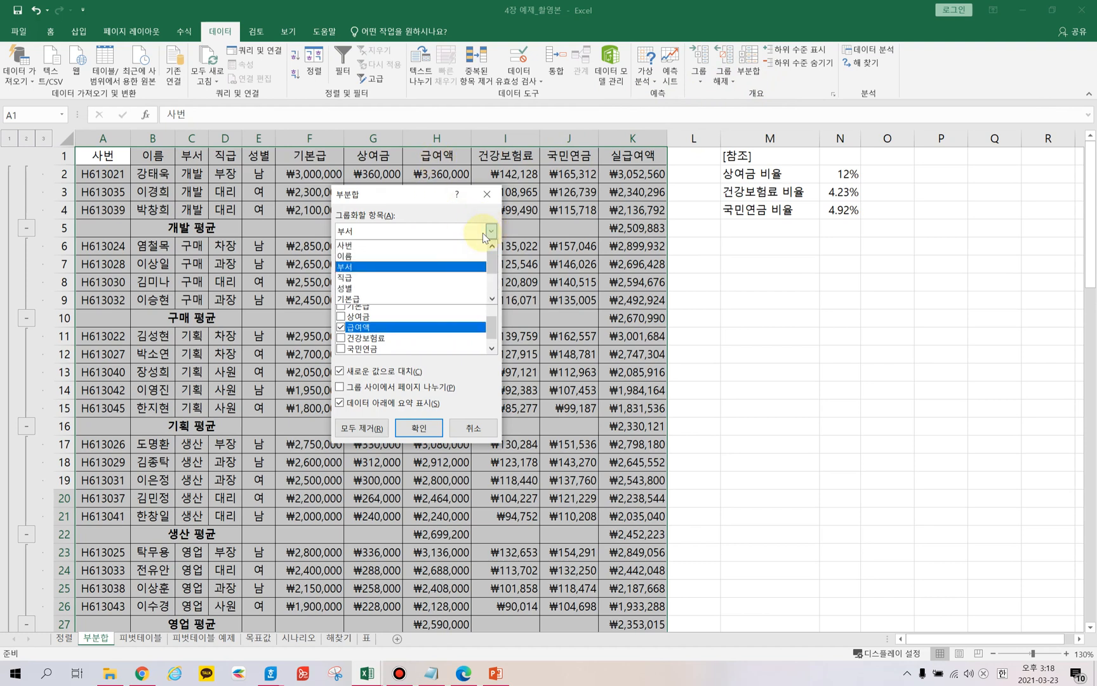
click(348, 278)
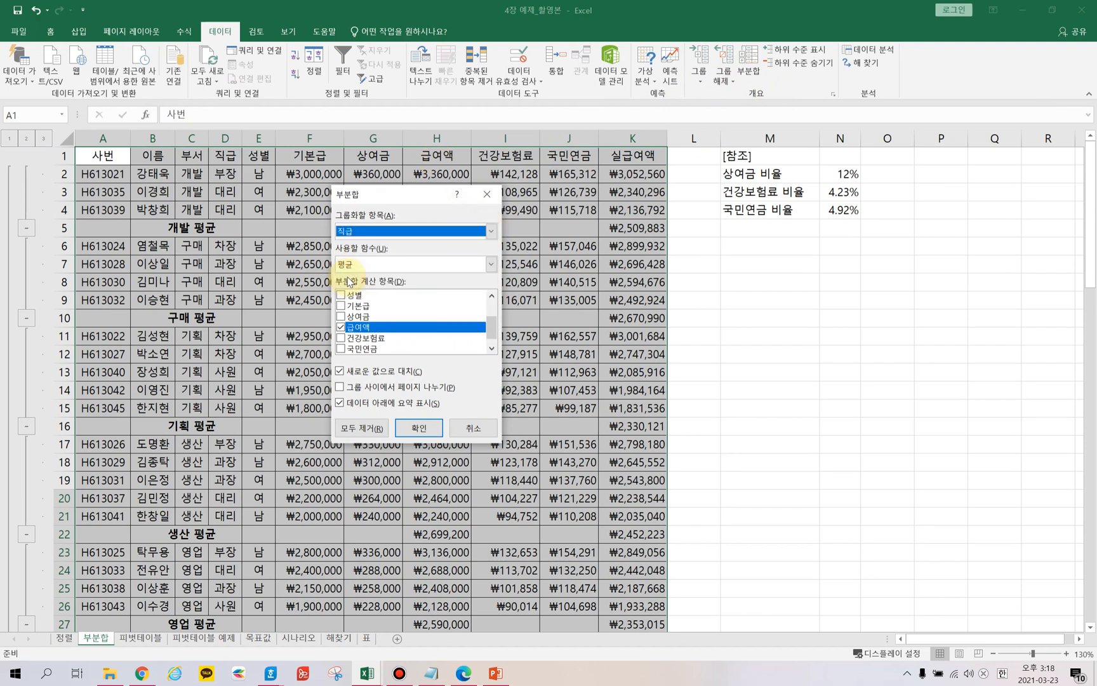
click(491, 264)
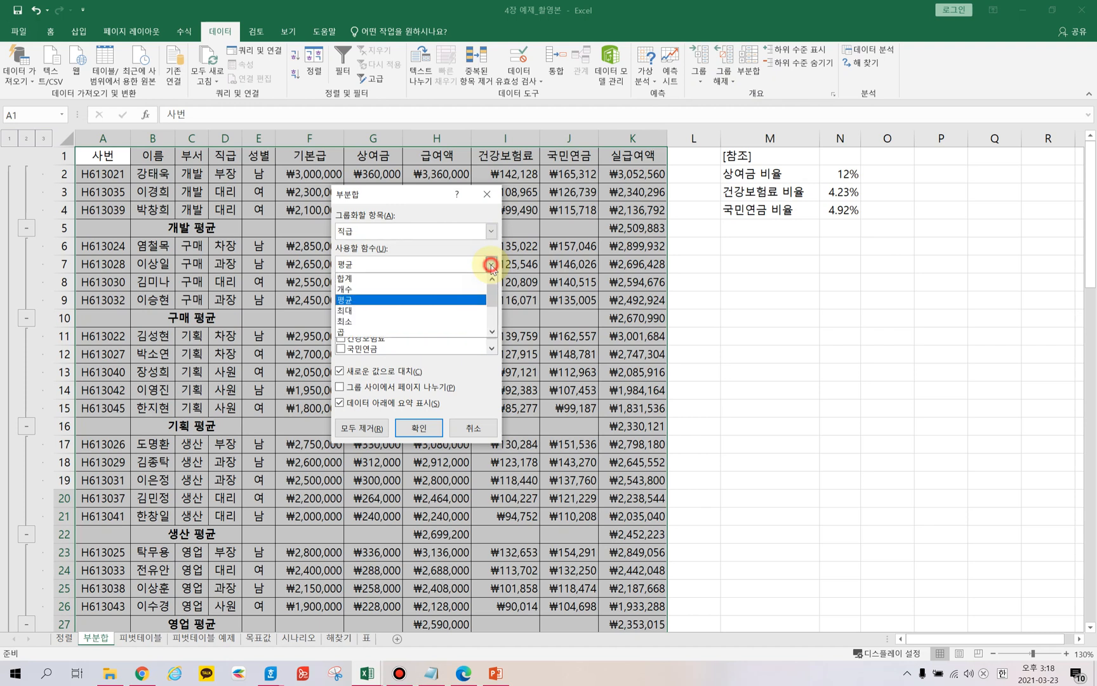
click(346, 278)
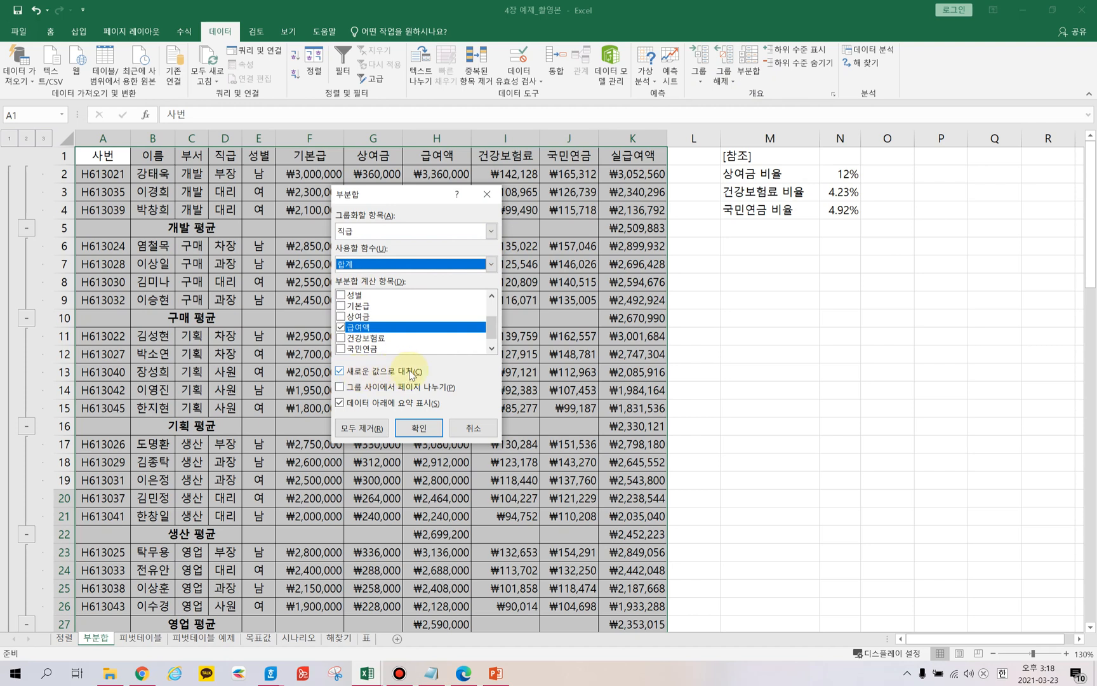
click(341, 372)
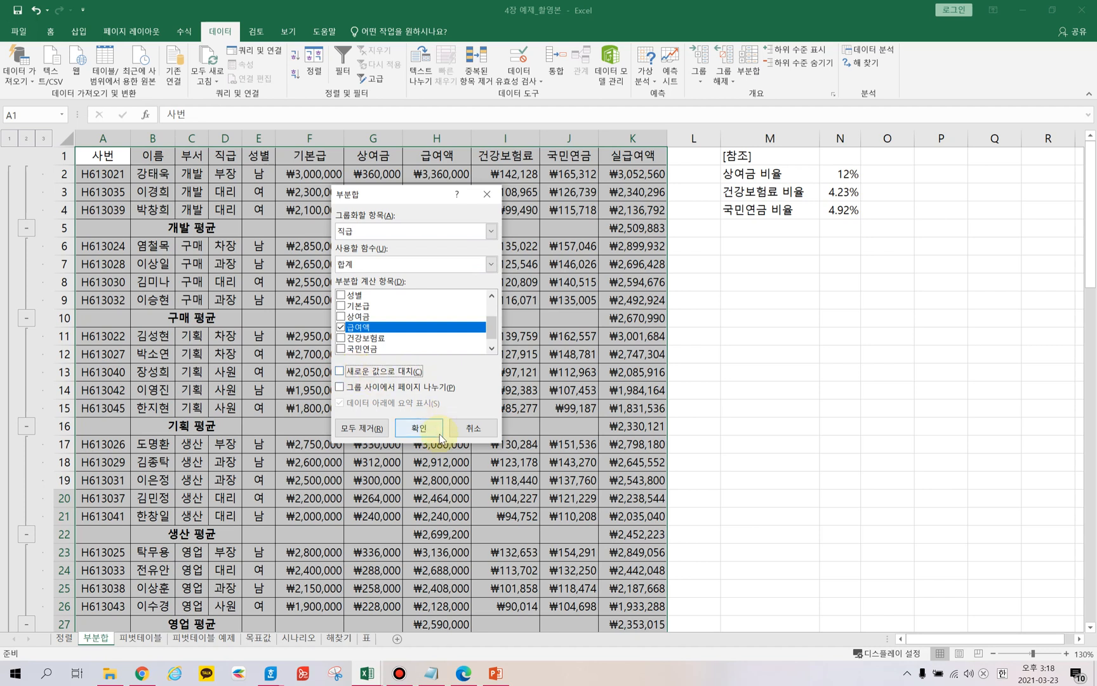
scroll(374, 352, down, 1)
click(384, 348)
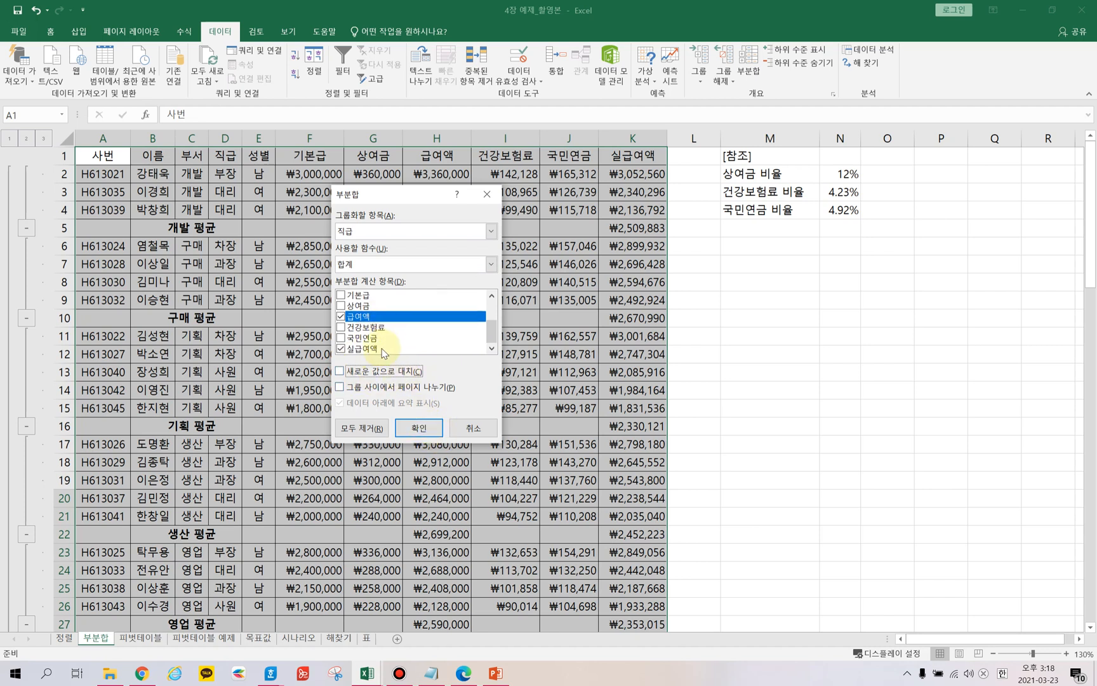
click(419, 429)
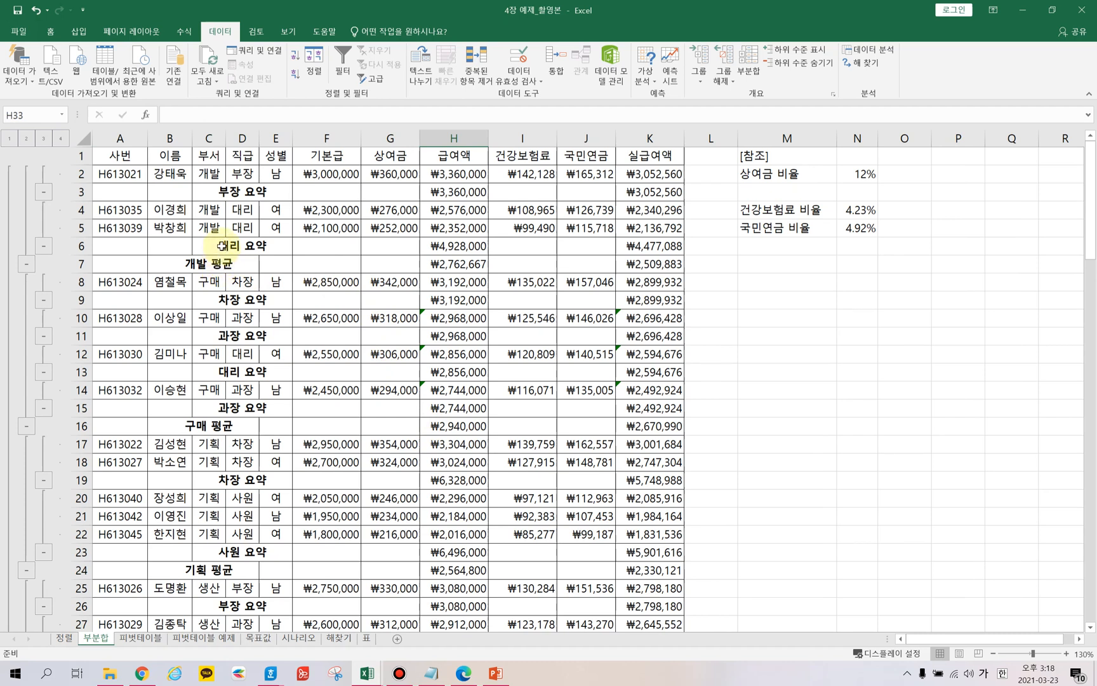
Review the nested 직급 summary rows and grand total rows throughout the table.
click(220, 191)
click(219, 245)
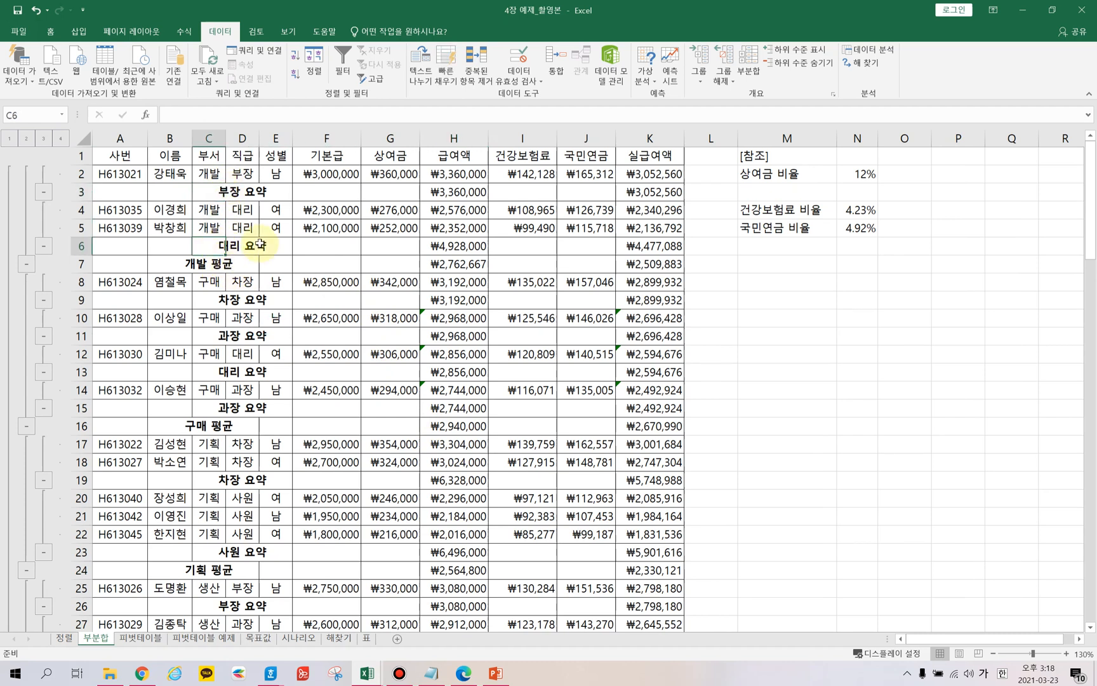
click(206, 427)
click(213, 299)
click(206, 331)
click(224, 372)
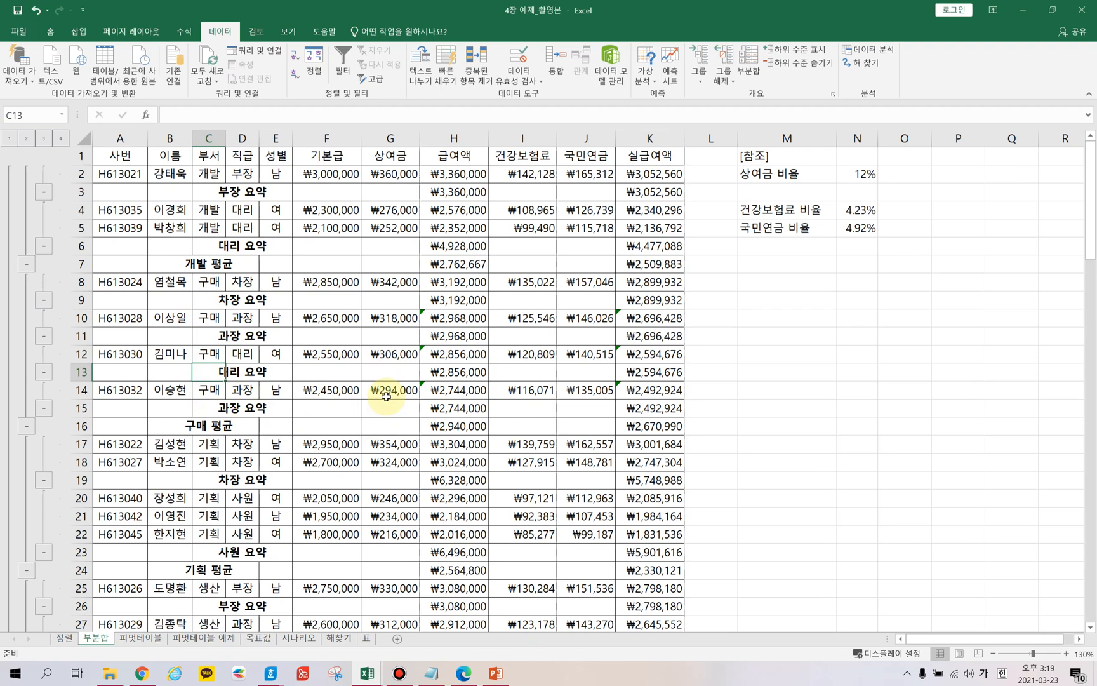
scroll(386, 397, down, 10)
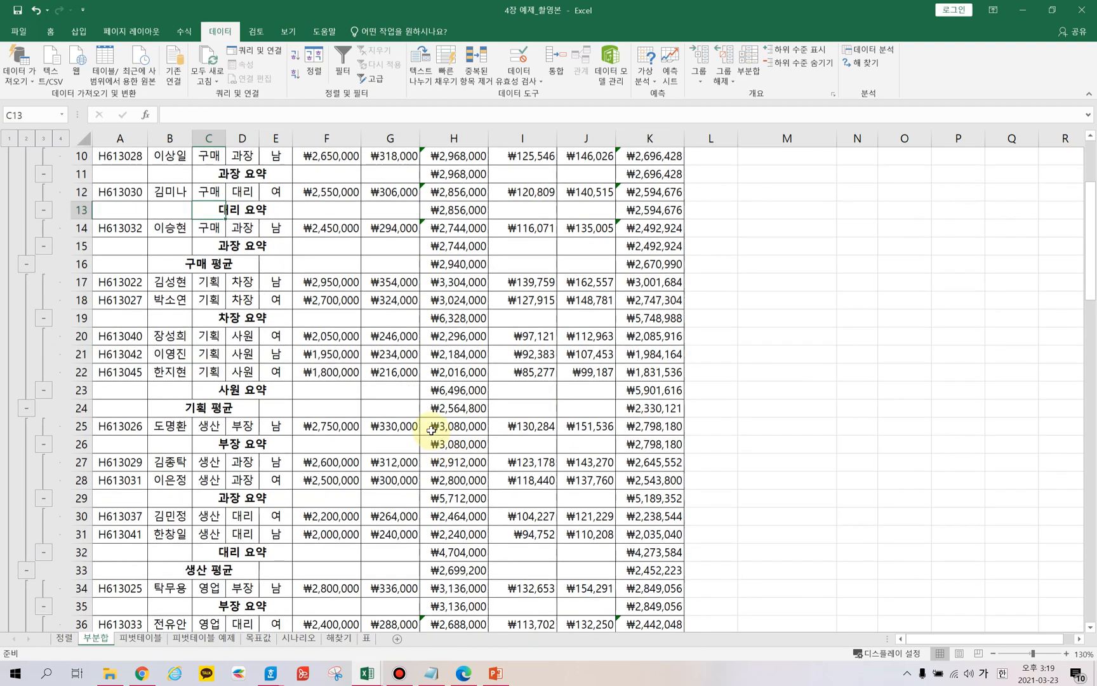
scroll(431, 423, down, 1)
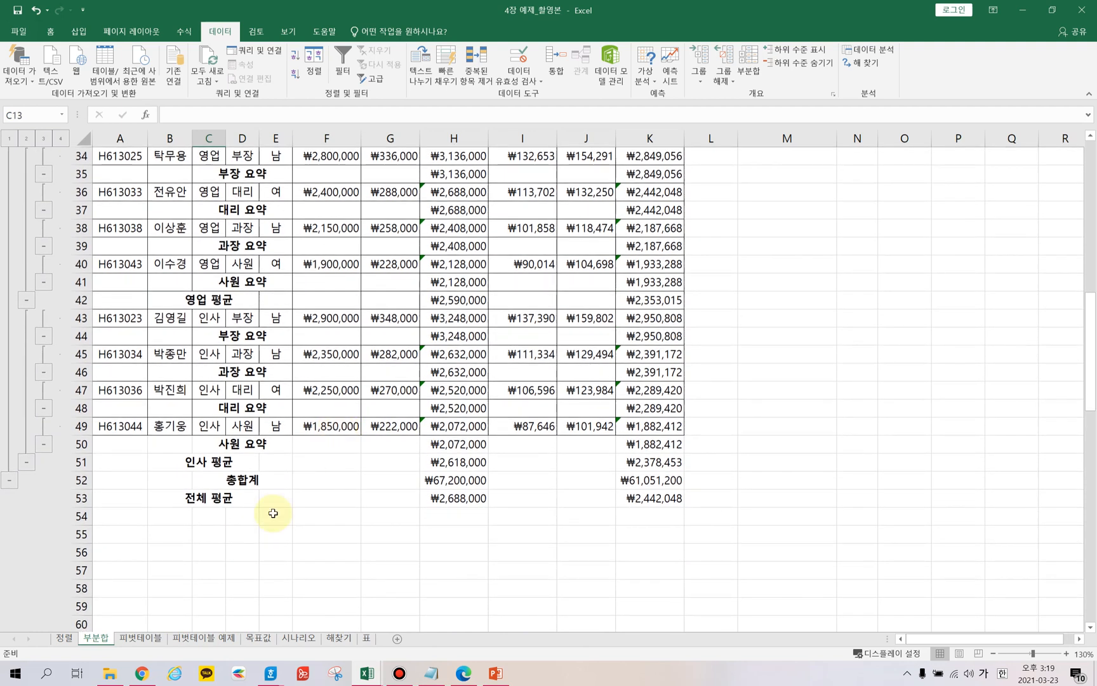
Open the 피벗테이블 예제 sheet and look over its course enrollment data.
click(151, 642)
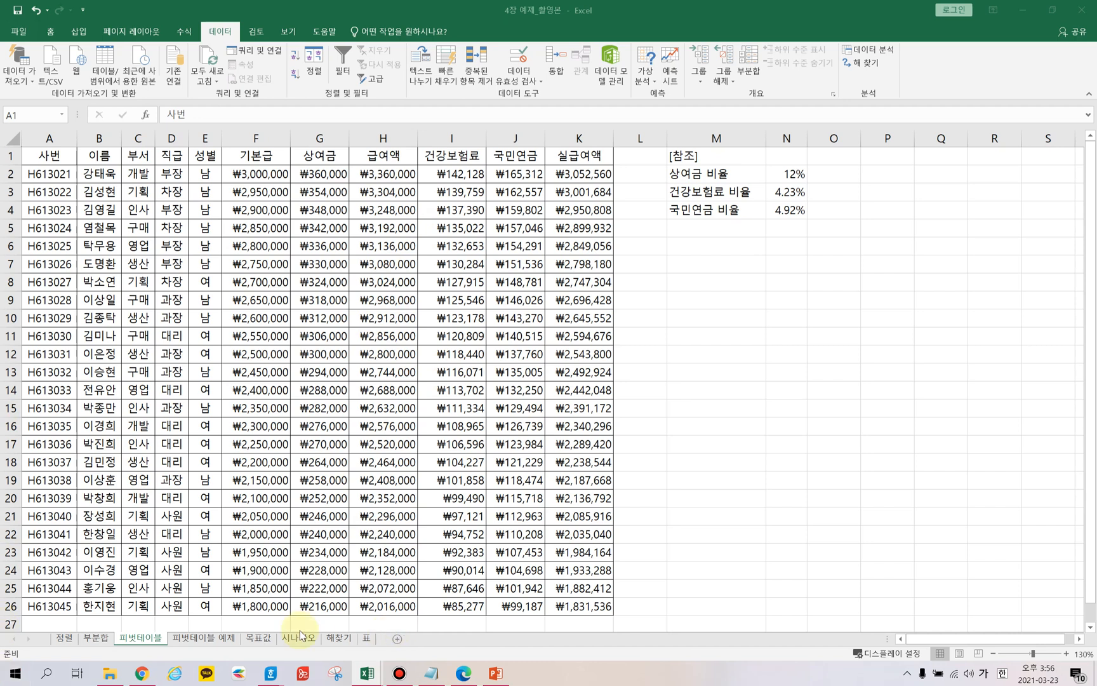
click(216, 643)
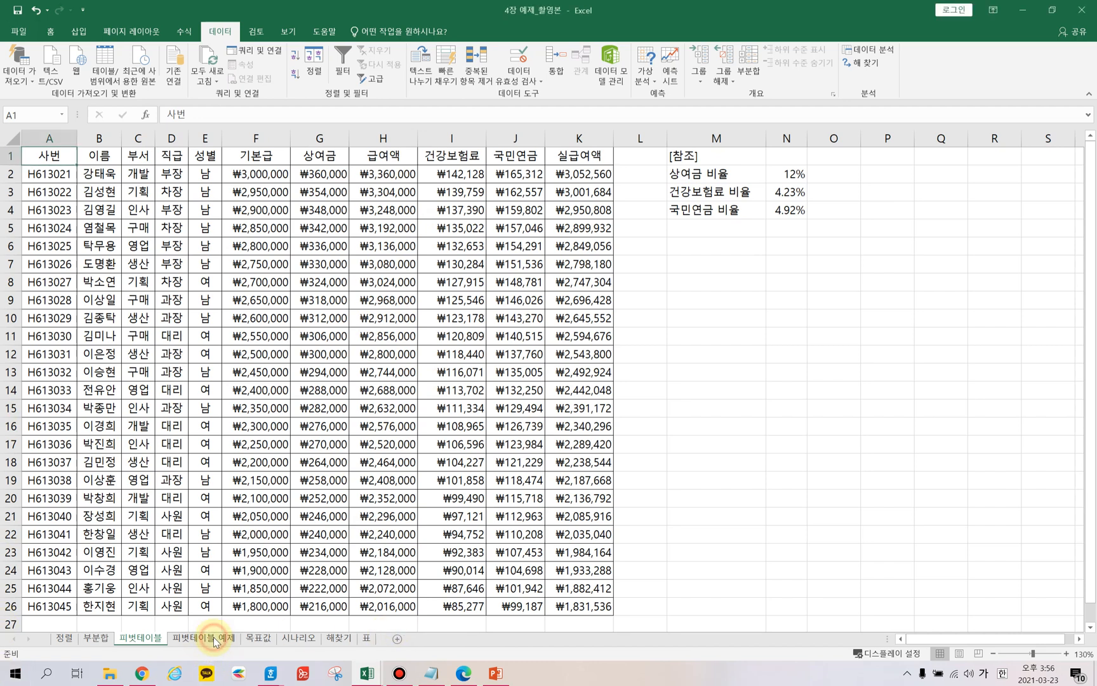
click(216, 643)
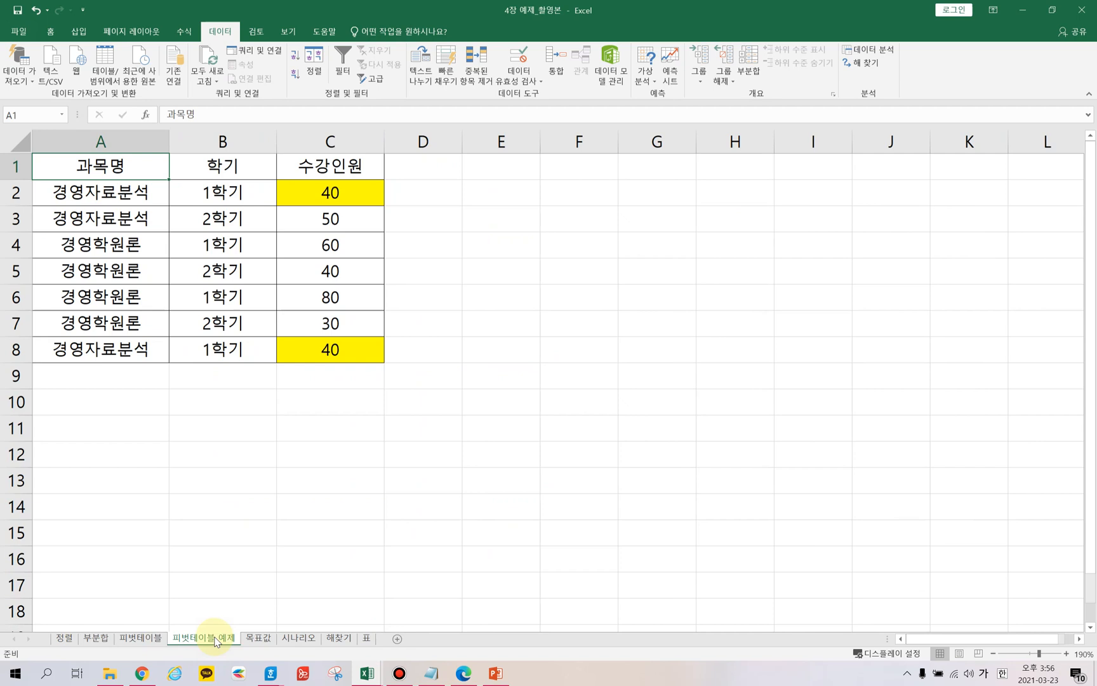
click(450, 208)
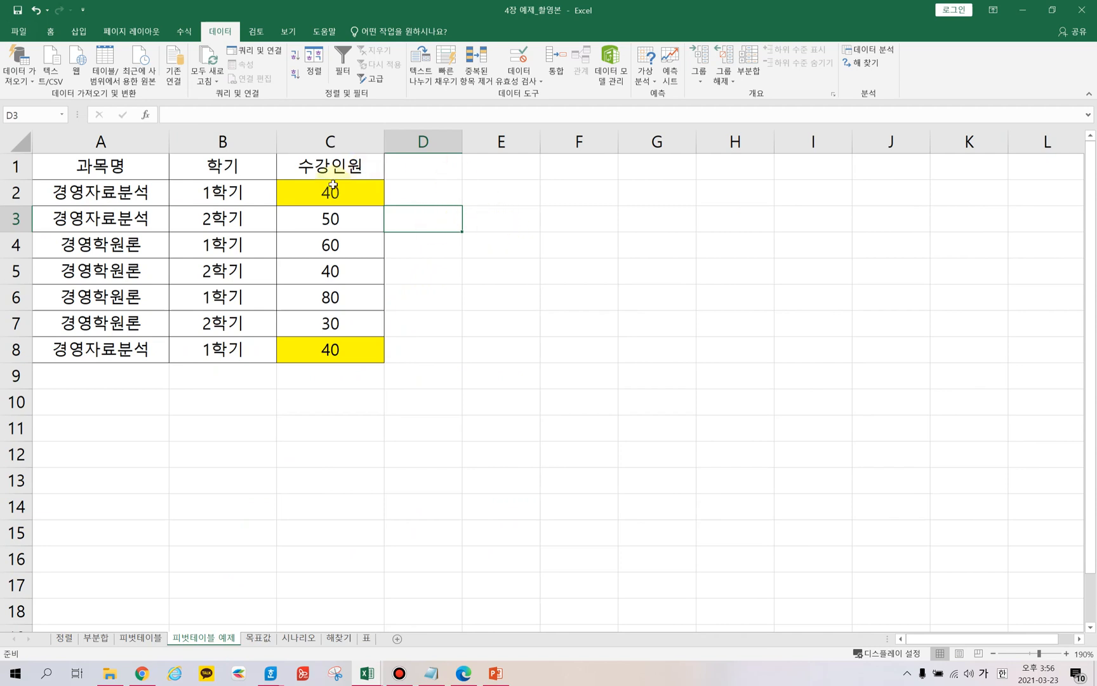
click(256, 248)
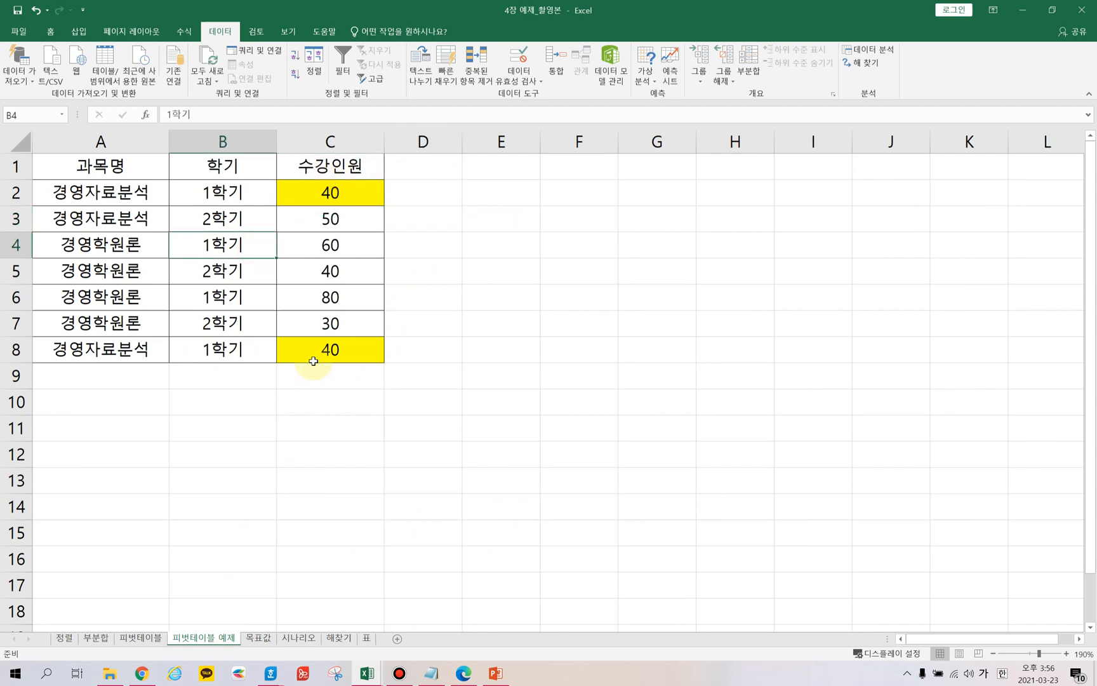